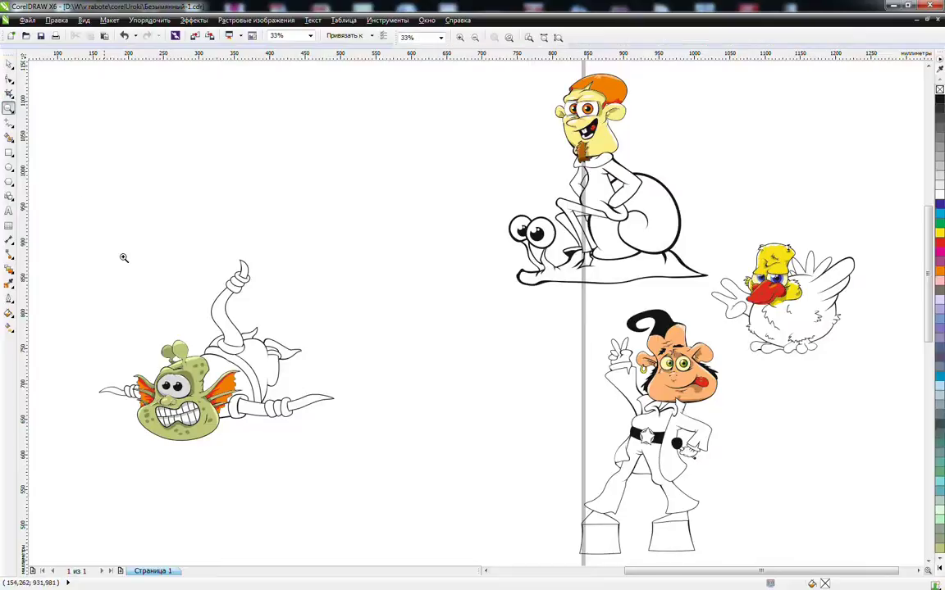
Smart-fill the outermost cuff bands on the green monster's left arm, raised limb and right arm
click(9, 136)
click(209, 430)
click(535, 106)
click(661, 480)
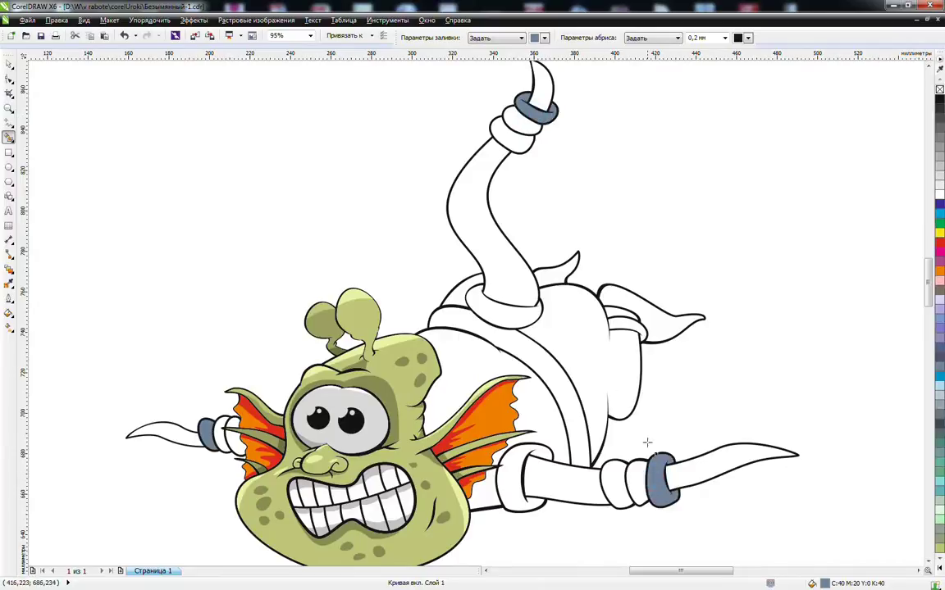
Recolour the three outermost cuff bands light orange, C0 M40 Y80 K0
key(space)
shift+click(533, 106)
shift+click(209, 431)
click(941, 571)
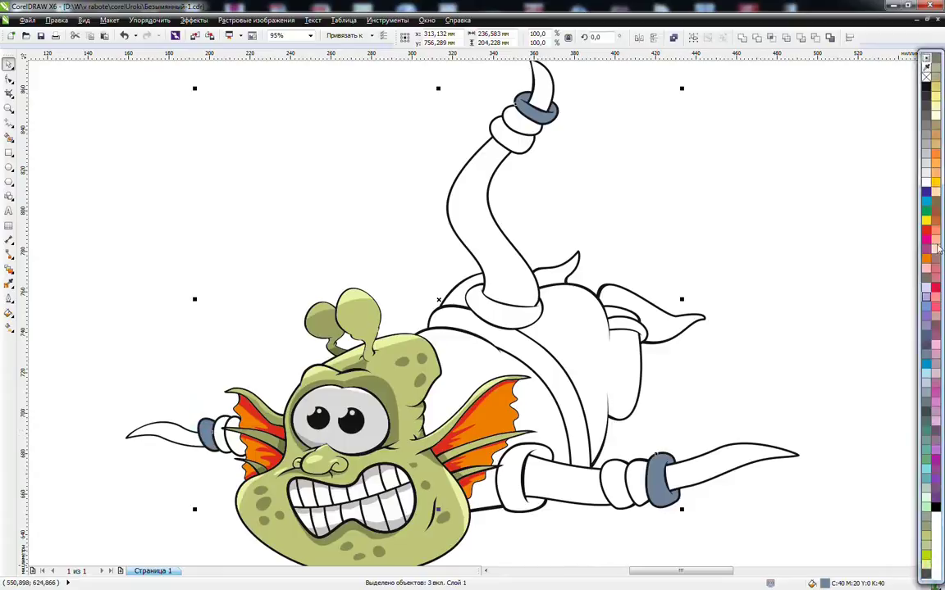
click(937, 165)
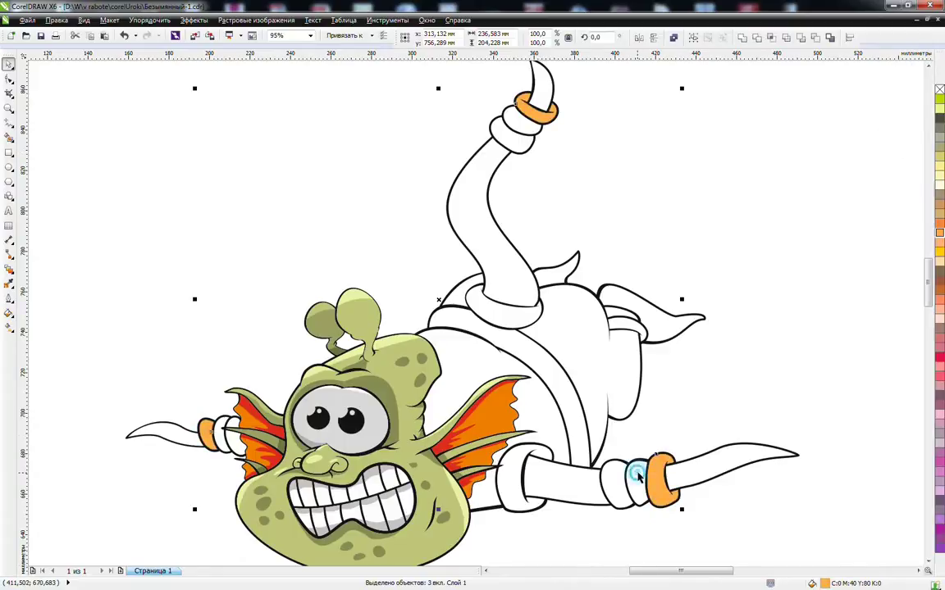
key(Escape)
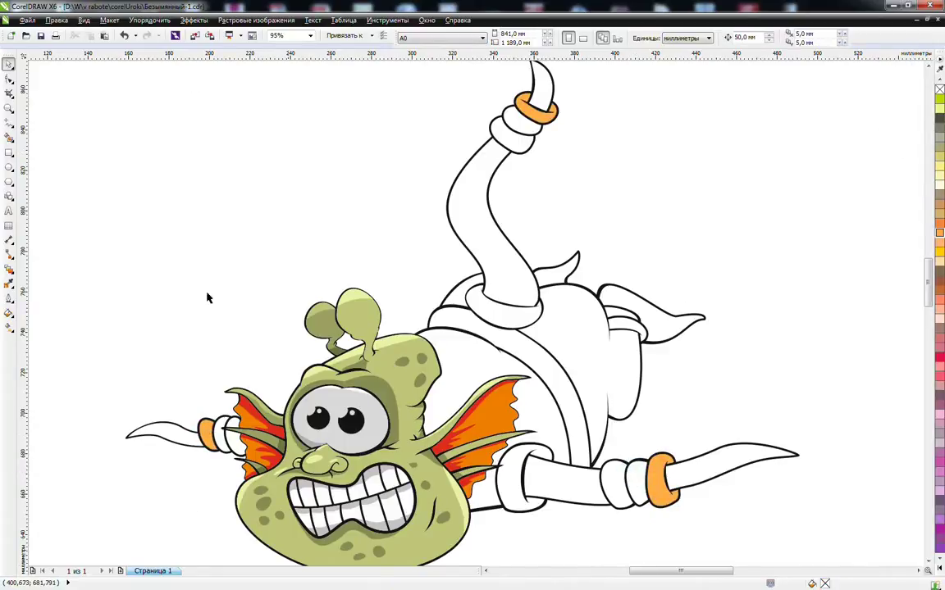
Smart-fill the middle cuff bands on both arms and the raised limb, plus the matching band on the hind leg
click(10, 137)
click(215, 433)
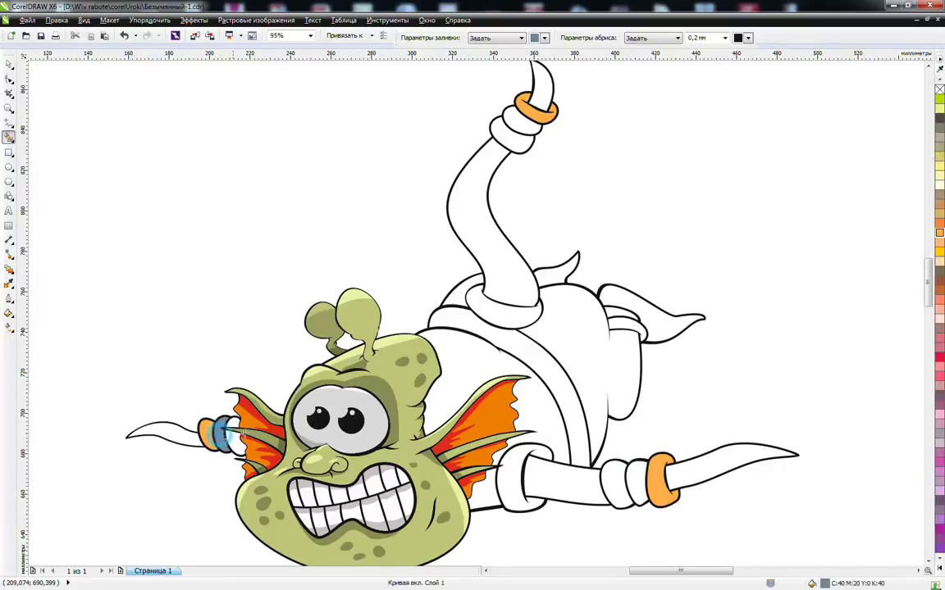
click(636, 479)
click(524, 125)
click(616, 311)
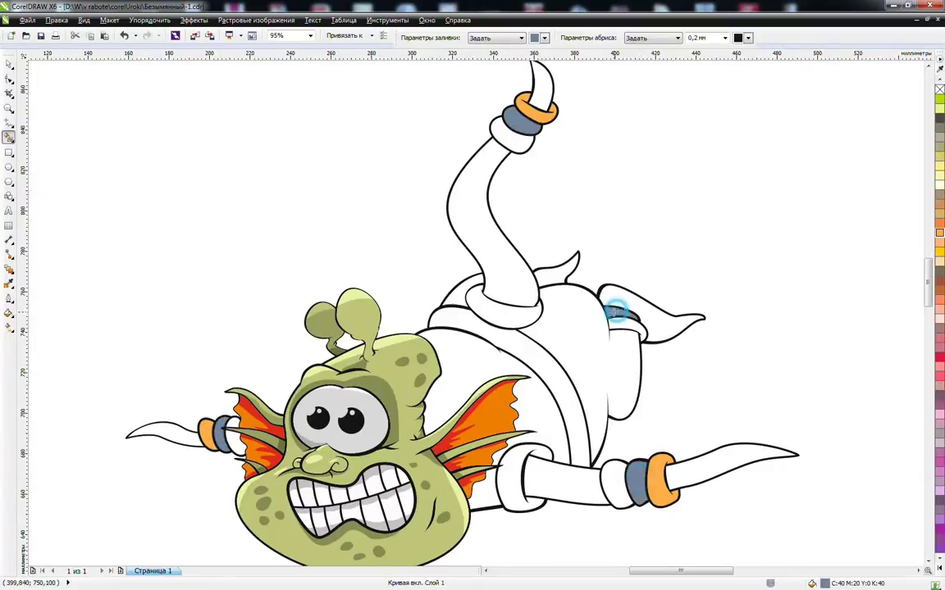
Recolour the four middle cuff bands orange, C0 M60 Y100 K0
key(space)
shift+click(523, 122)
shift+click(522, 122)
shift+click(636, 479)
shift+click(222, 434)
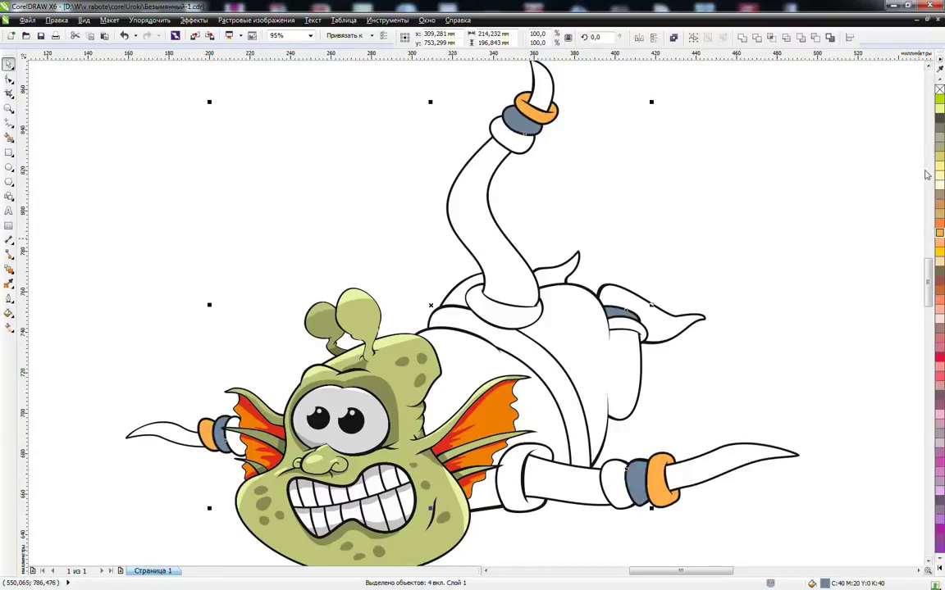
click(940, 81)
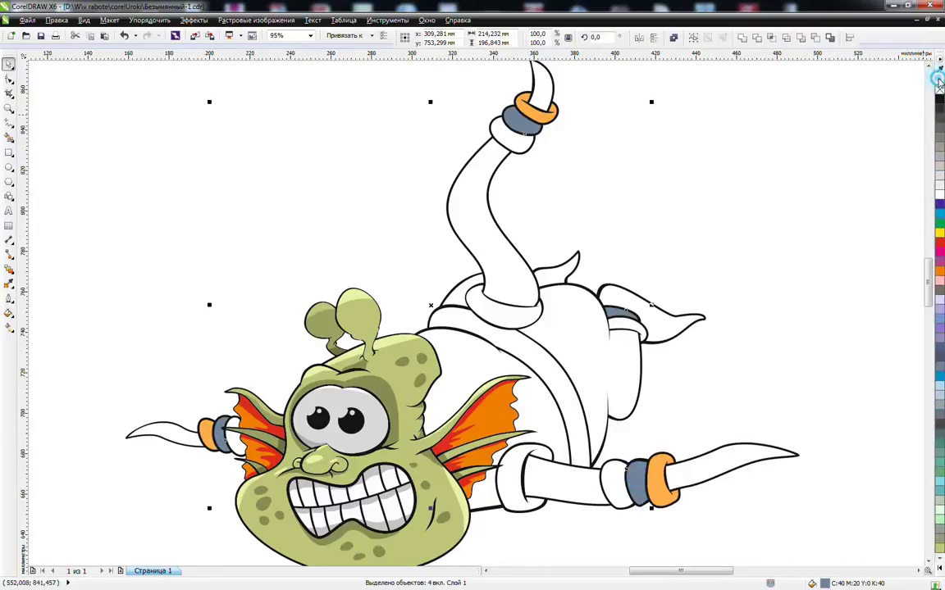
click(940, 273)
key(Escape)
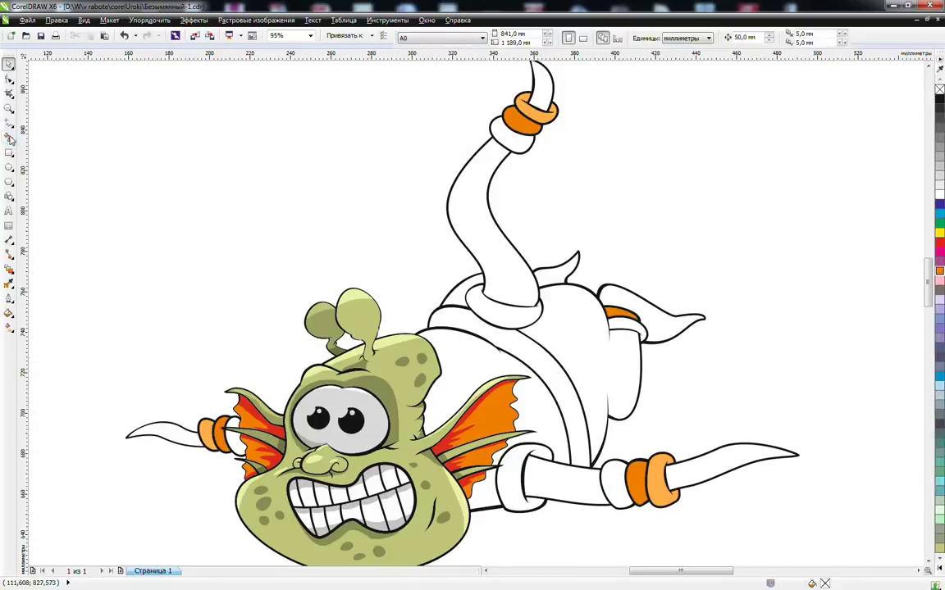
Smart-fill the innermost cuff bands on both arms, the hind leg and the raised limb
click(9, 136)
click(232, 439)
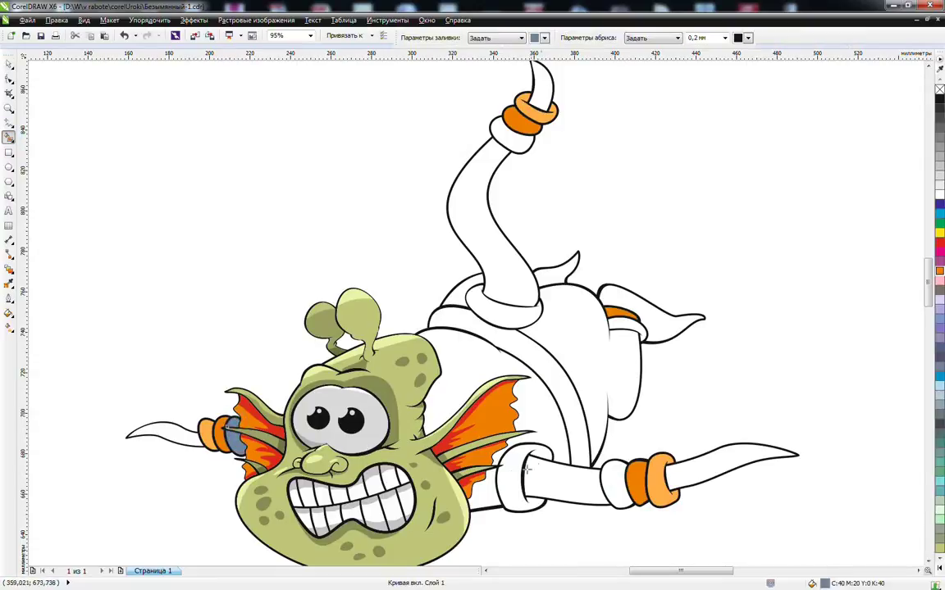
click(610, 477)
click(623, 325)
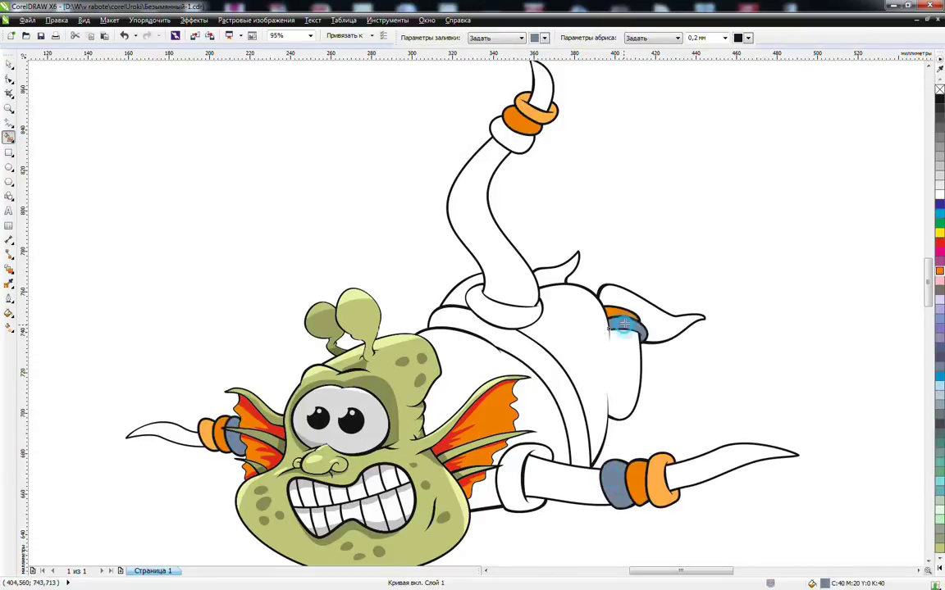
click(521, 144)
Recolour the innermost cuff bands red, C0 M100 Y100 K0, and combine them into one curve
key(space)
shift+click(610, 477)
shift+click(235, 440)
shift+click(235, 420)
click(938, 243)
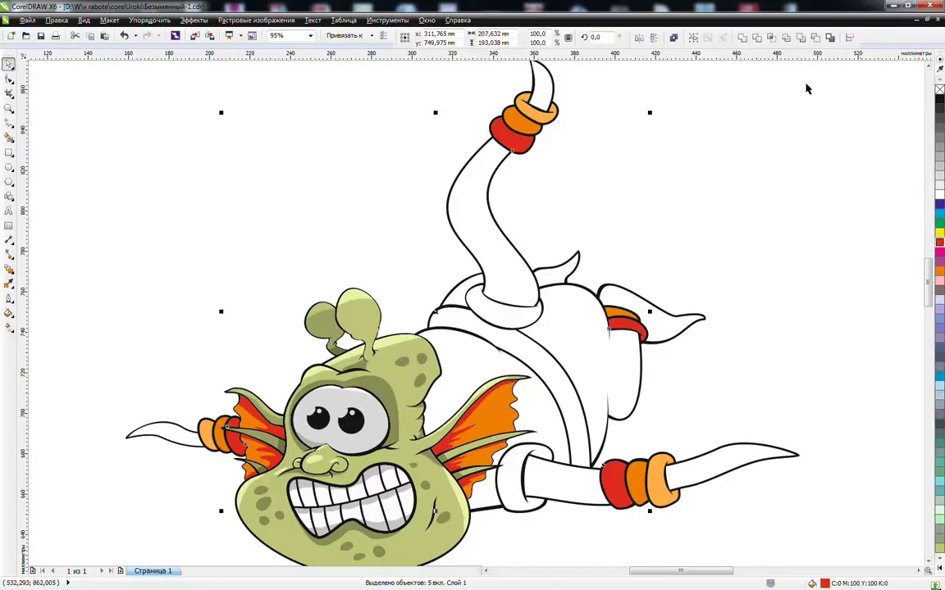
click(673, 39)
Combine the orange middle bands on the arms, raised limb and hind leg into one curve
click(515, 121)
shift+click(637, 472)
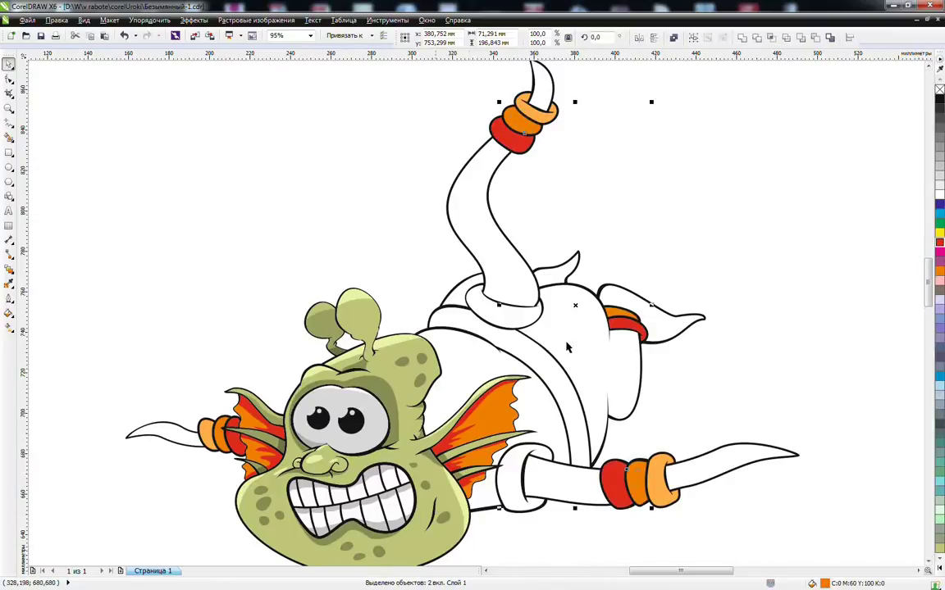
shift+click(221, 441)
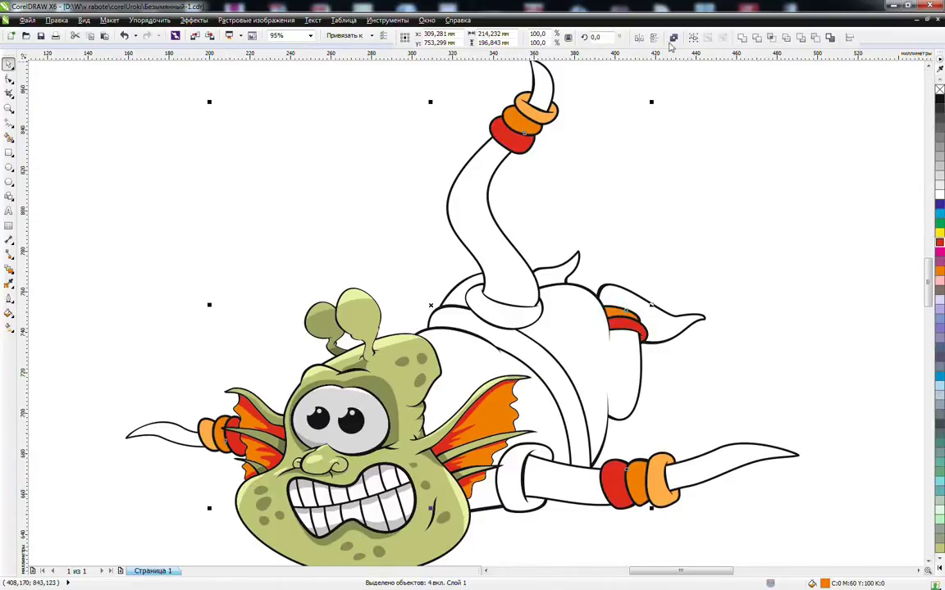
click(674, 39)
Combine the three light-orange outermost bands into a single curve and clear the selection
click(209, 433)
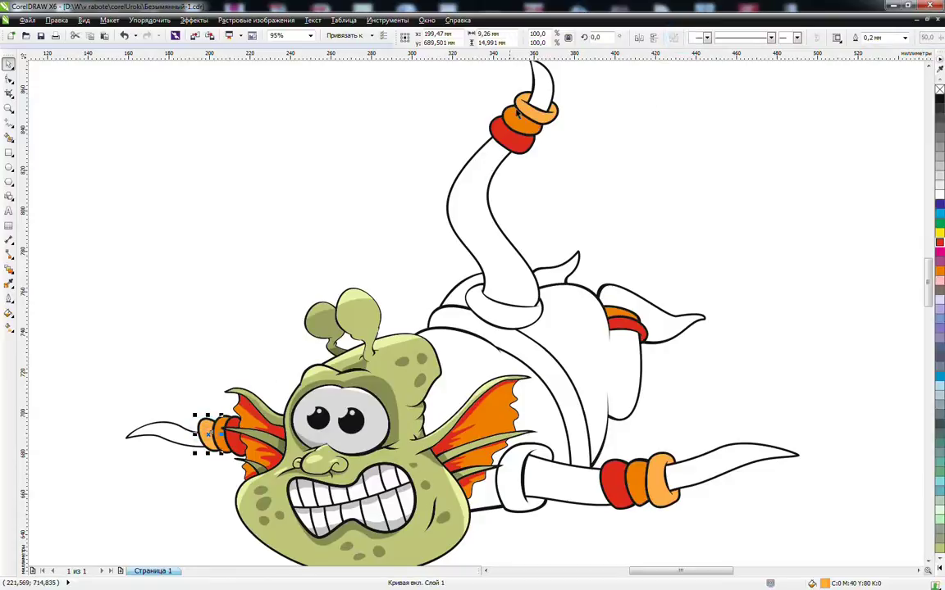
shift+click(534, 117)
shift+click(656, 479)
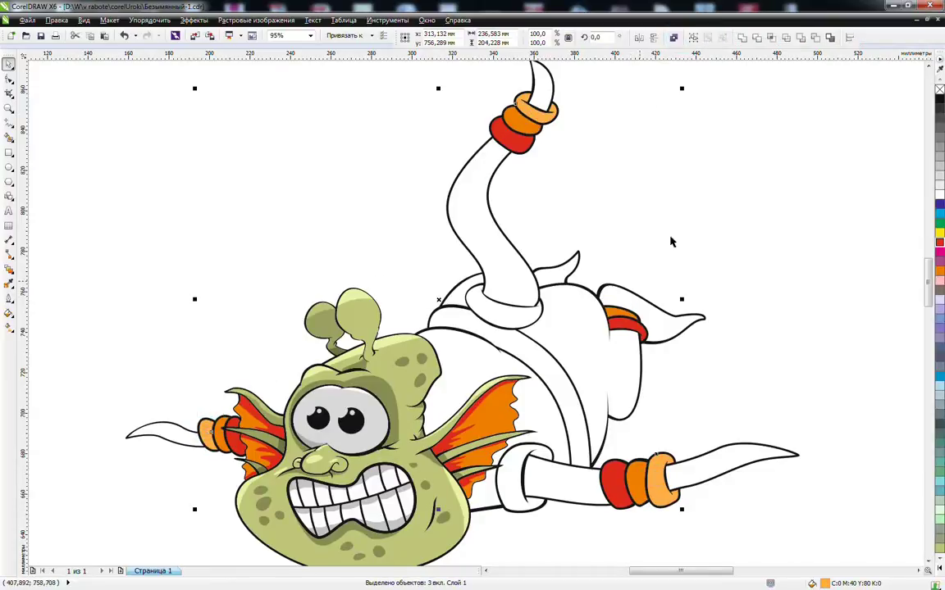
click(682, 38)
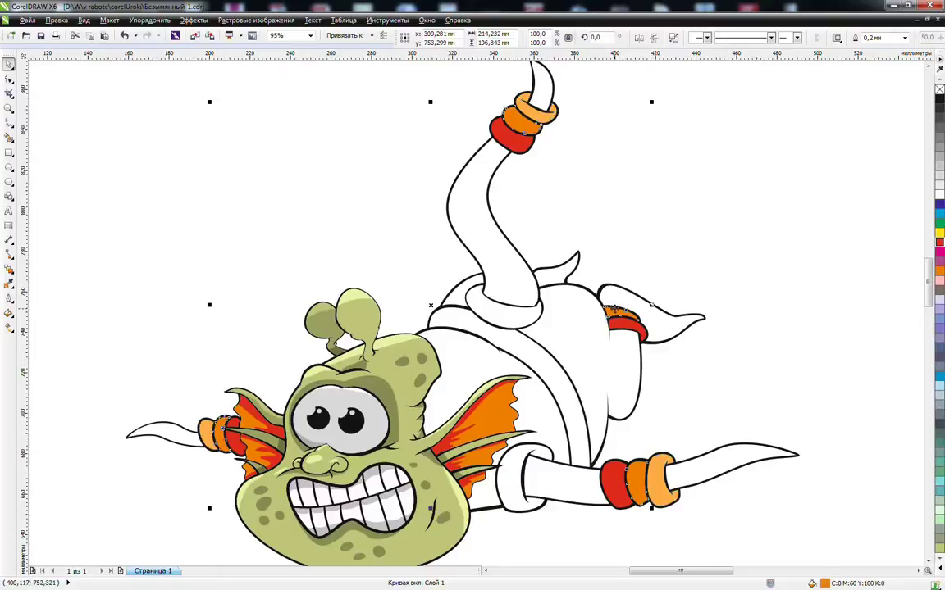
key(ctrl+z)
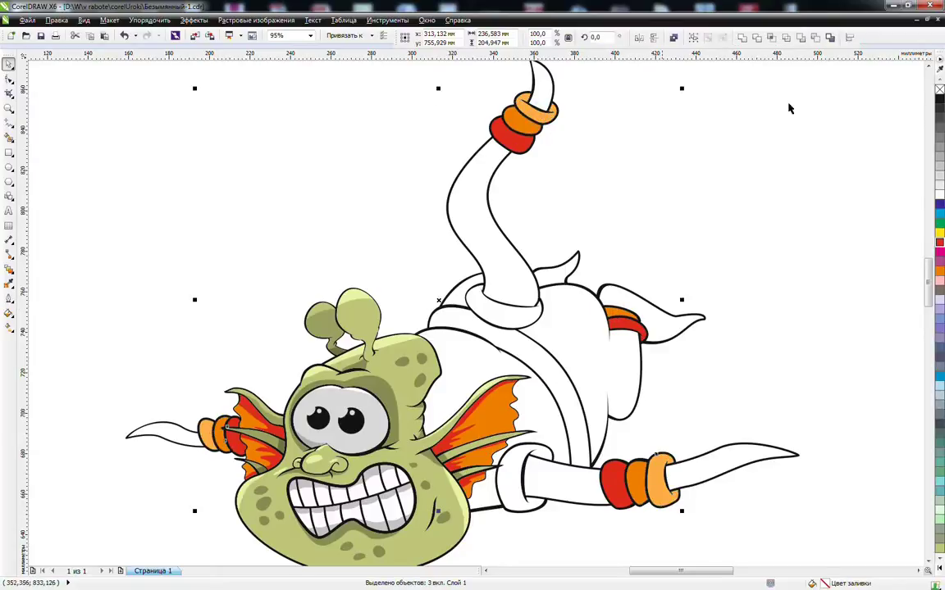
click(712, 173)
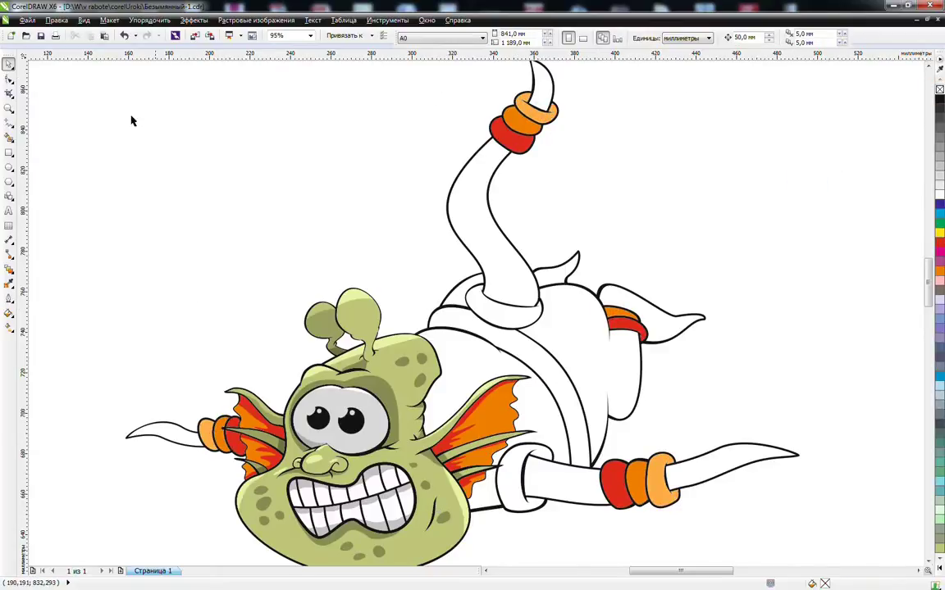
Draw a closed freehand contour about 32 by 14 mm across the upper part of the left arm's cuff bands
click(9, 109)
drag(167, 380, 263, 454)
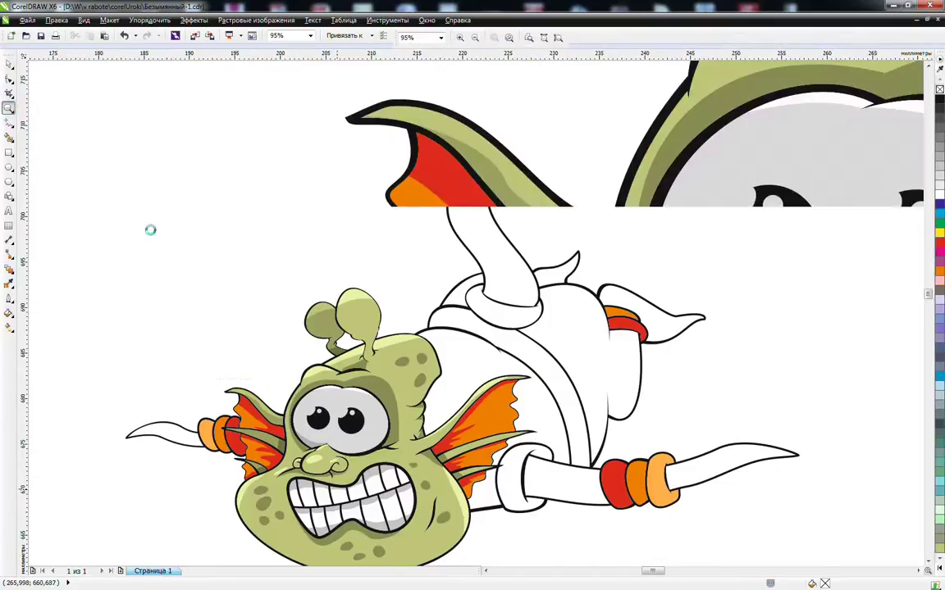
click(10, 125)
drag(215, 277, 279, 269)
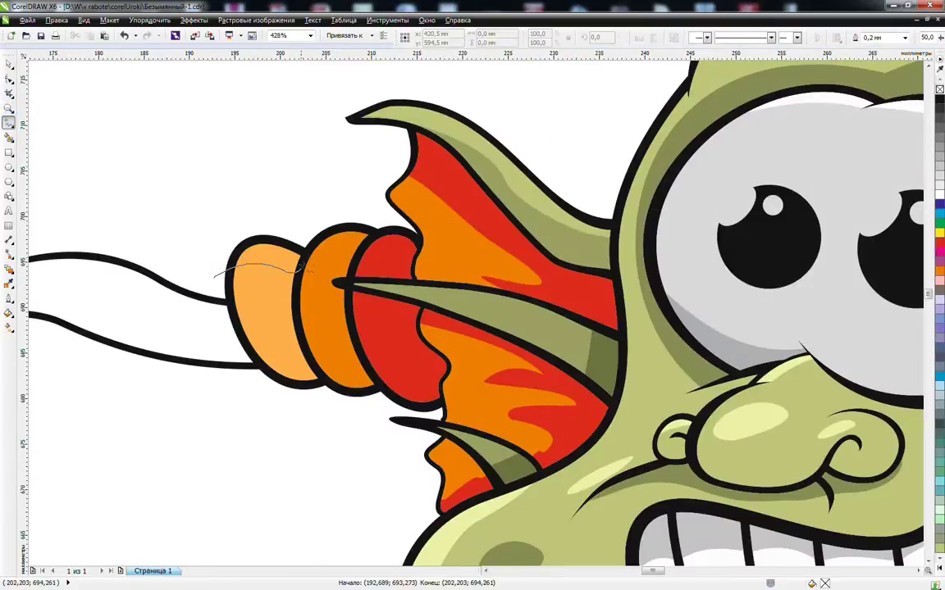
mouse_move(399, 160)
mouse_down()
mouse_move(162, 201)
mouse_move(164, 223)
mouse_move(206, 273)
mouse_up()
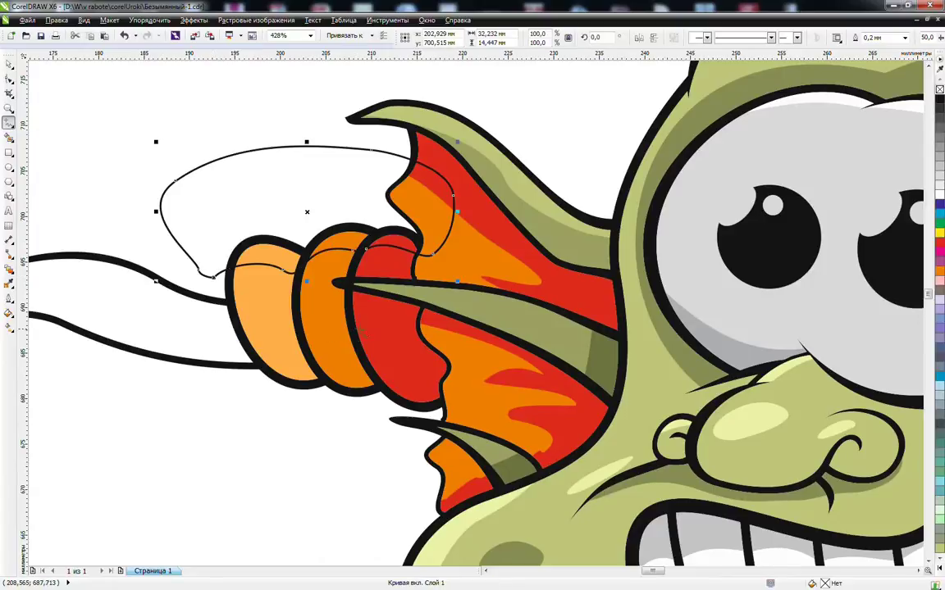
Draw a closed freehand contour across the upper part of the right arm's three cuff bands
key(F4)
click(10, 108)
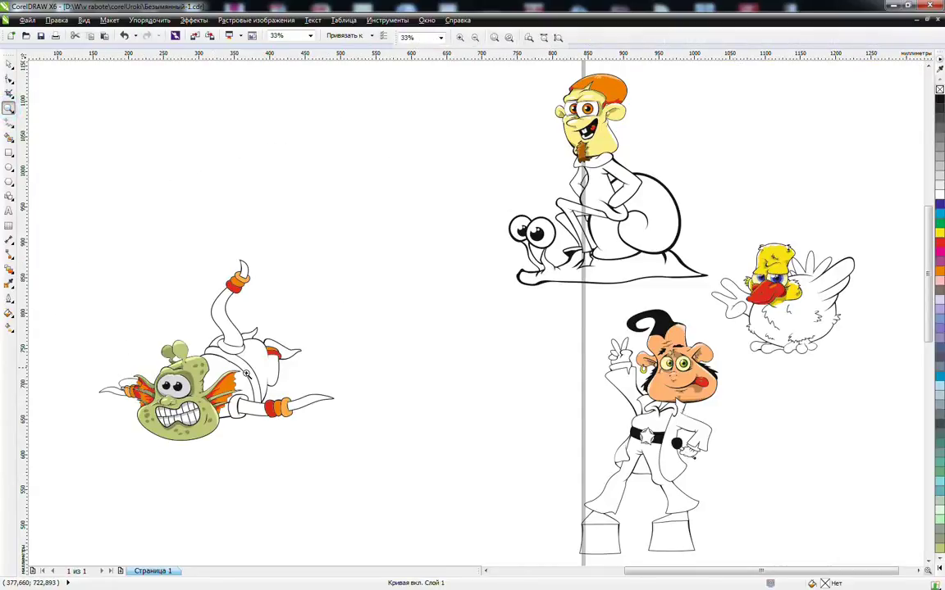
drag(244, 377, 334, 426)
click(10, 122)
click(9, 120)
drag(227, 333, 332, 331)
mouse_move(418, 303)
mouse_down()
mouse_move(525, 225)
mouse_move(260, 217)
mouse_move(202, 281)
mouse_up()
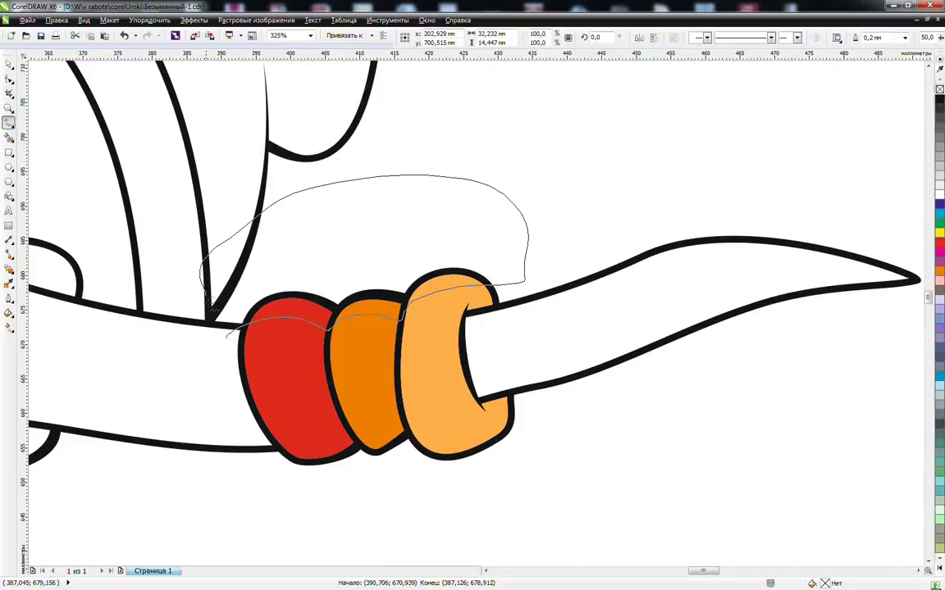
key(space)
click(559, 197)
key(F4)
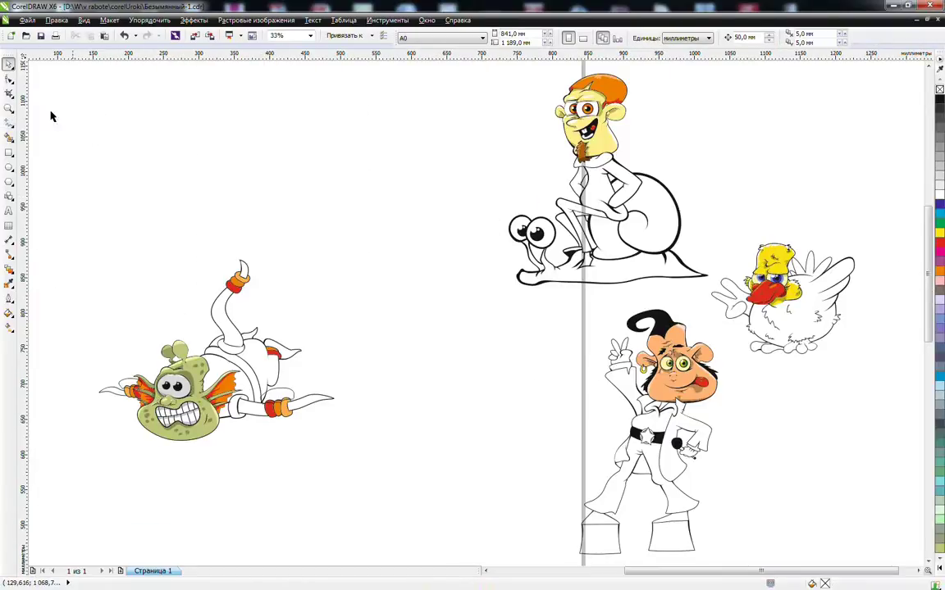
Draw a closed freehand contour about 31 by 26 mm over the outer-left side of the raised limb's cuff bands
click(9, 107)
drag(200, 268, 329, 336)
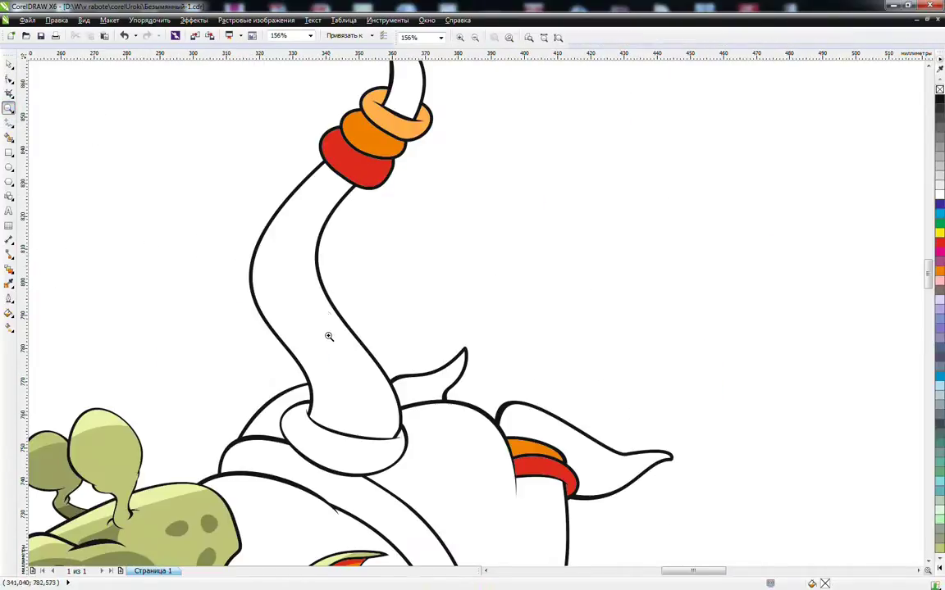
click(9, 121)
drag(392, 97, 373, 108)
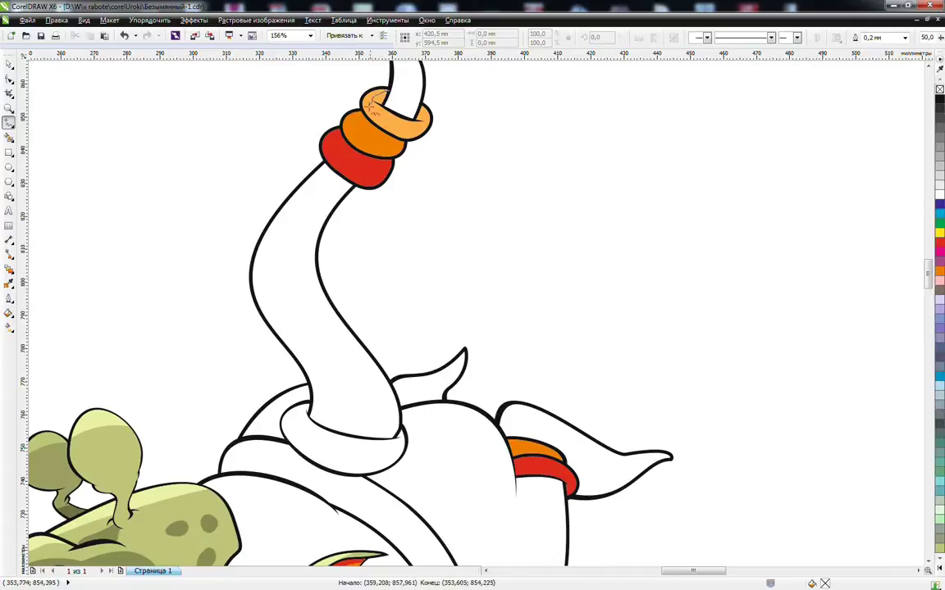
mouse_move(292, 130)
mouse_down()
mouse_move(383, 73)
mouse_move(390, 88)
mouse_up()
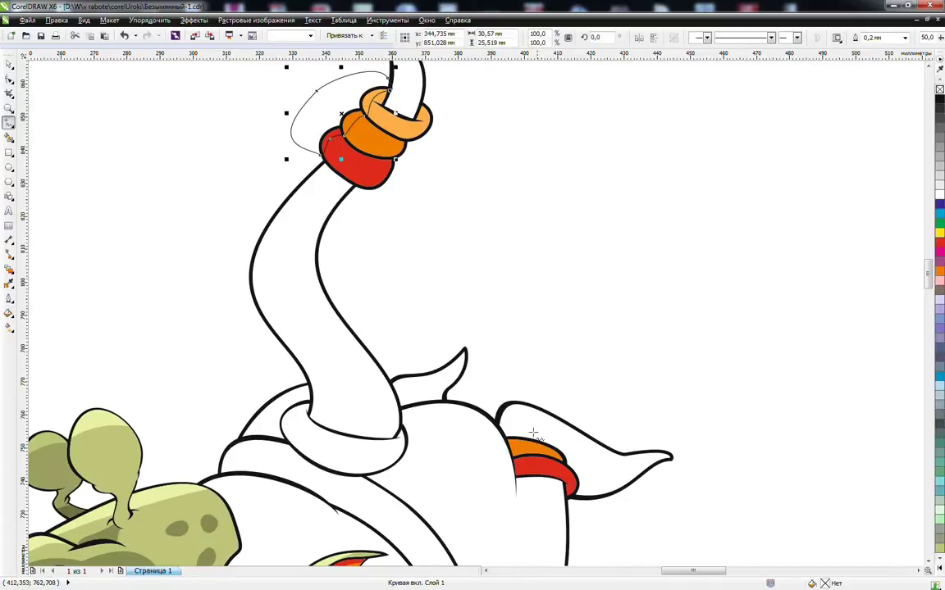
Draw two closed contours along the upper edges of the hind leg's orange and red bands, and bend the lower contour's edge
mouse_move(501, 446)
mouse_down()
mouse_move(559, 443)
mouse_move(529, 423)
mouse_move(500, 443)
mouse_up()
click(509, 466)
double_click(566, 467)
double_click(547, 456)
double_click(529, 455)
double_click(498, 461)
click(507, 466)
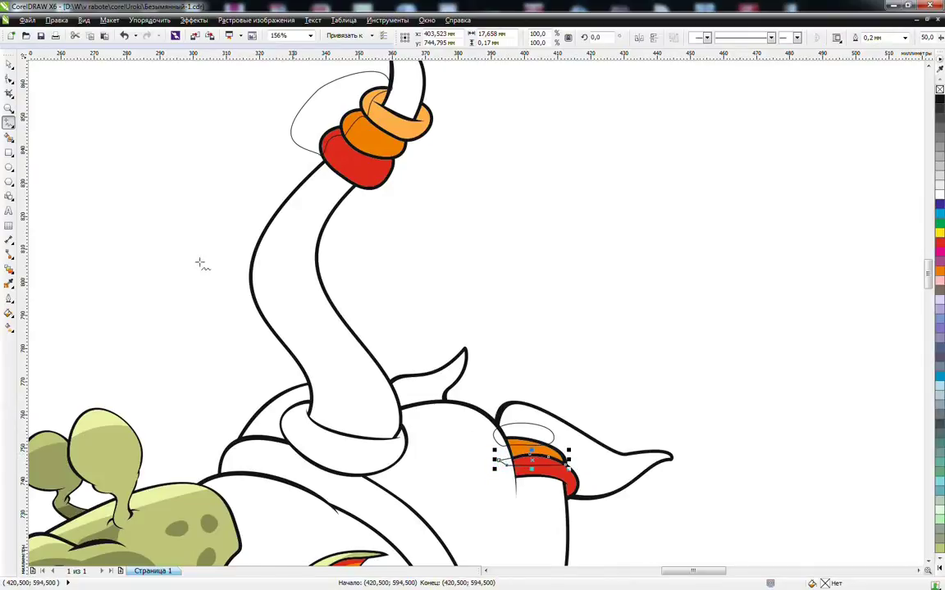
click(9, 79)
drag(533, 469, 534, 466)
Combine the two hind-leg contours with the raised limb's contour into one curve
key(space)
shift+click(540, 431)
shift+click(323, 109)
click(673, 37)
key(F4)
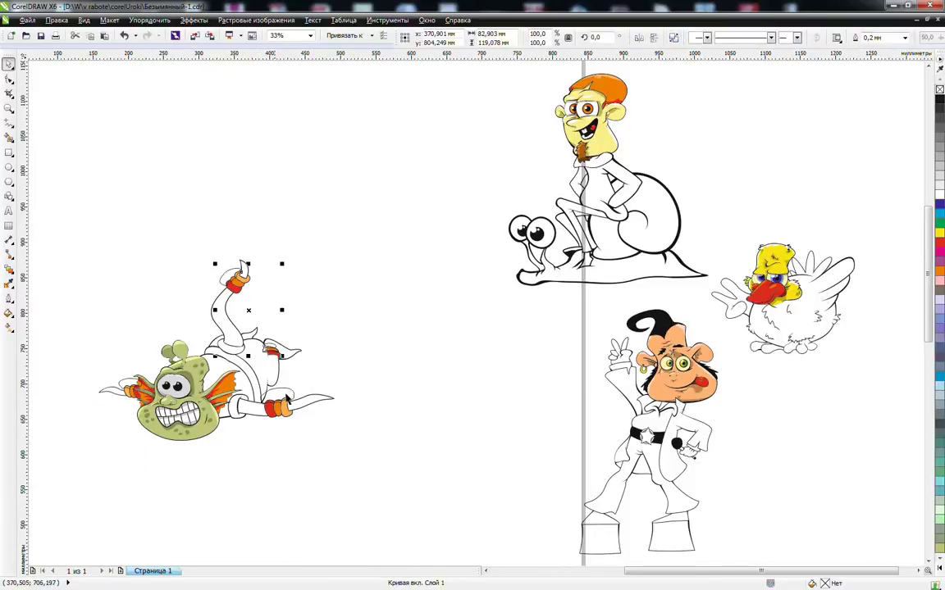
Weld both arm contours with the combined limb contour, and intersect the result with the light-orange bands
click(9, 109)
drag(84, 210, 350, 445)
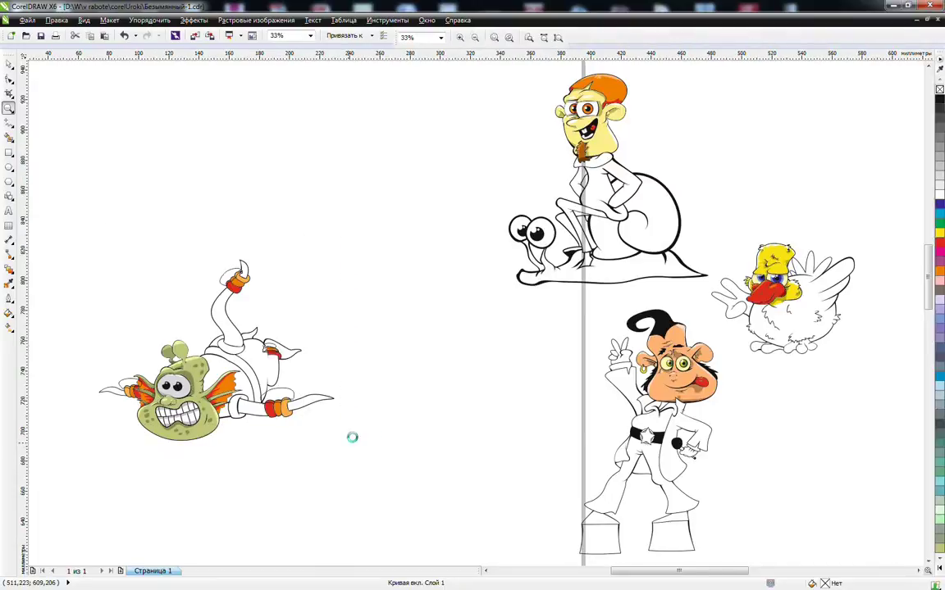
key(space)
click(592, 446)
shift+click(283, 432)
shift+click(492, 208)
click(741, 38)
click(740, 37)
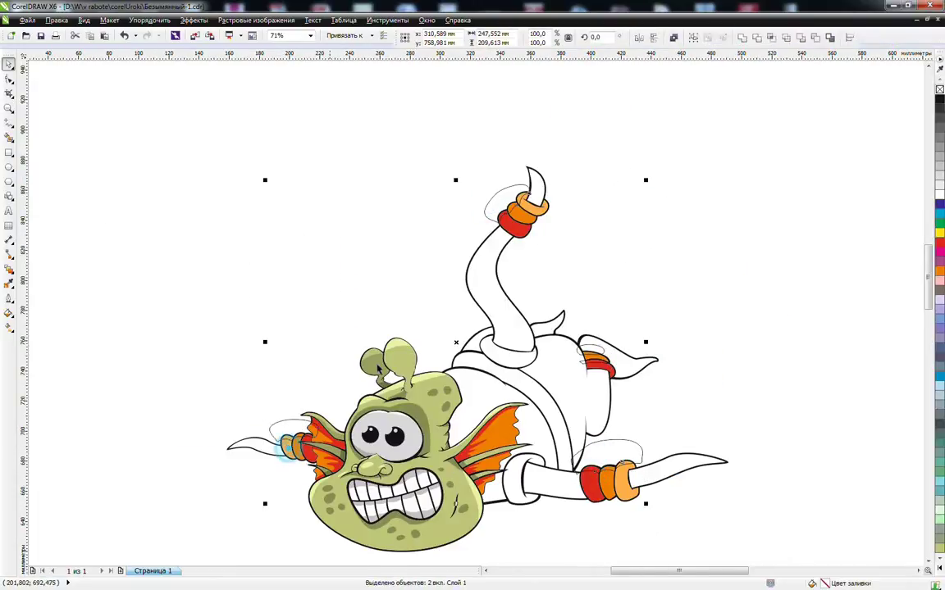
Fill the intersected highlight on the light-orange bands with pale orange, C2 M18 Y38 K0 (#F8D7AA)
click(10, 314)
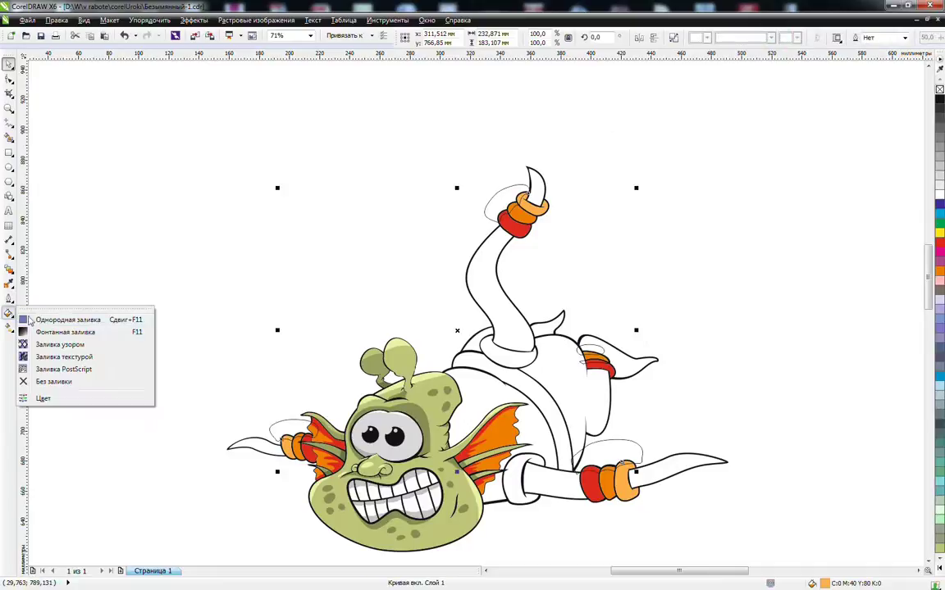
click(38, 288)
click(690, 193)
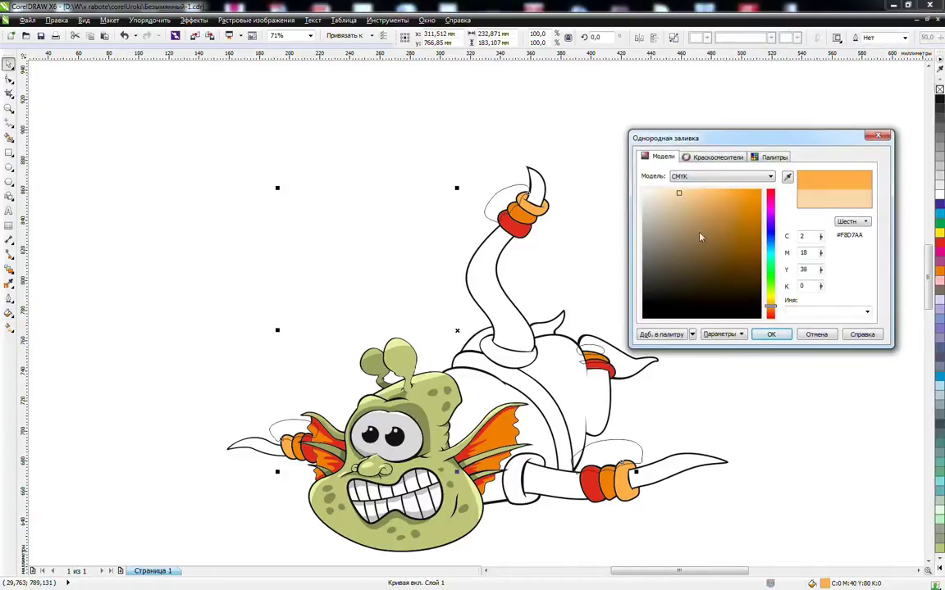
click(771, 333)
Intersect the combined limb contour with the orange bands and fill the resulting highlight with a lighter orange
shift+click(609, 481)
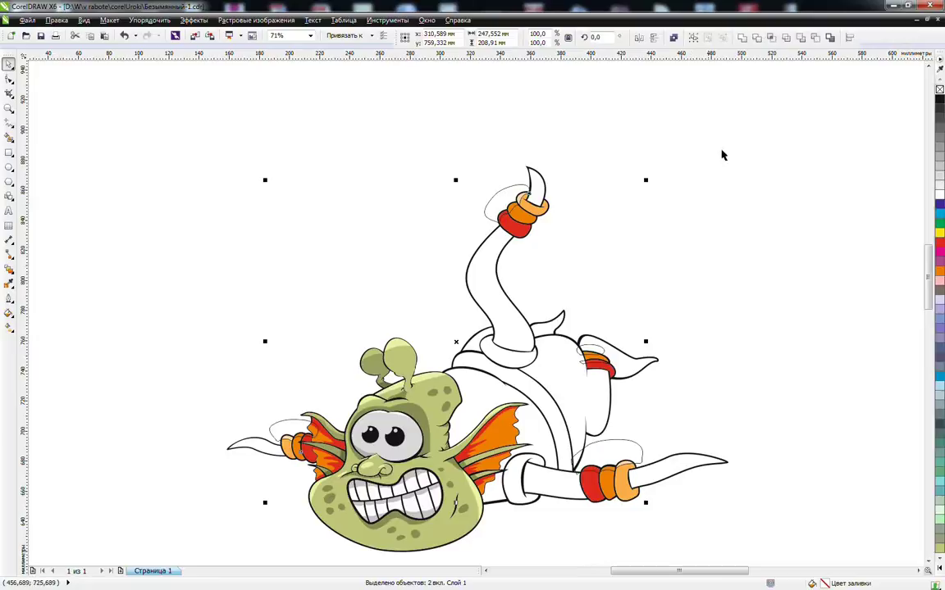
click(772, 37)
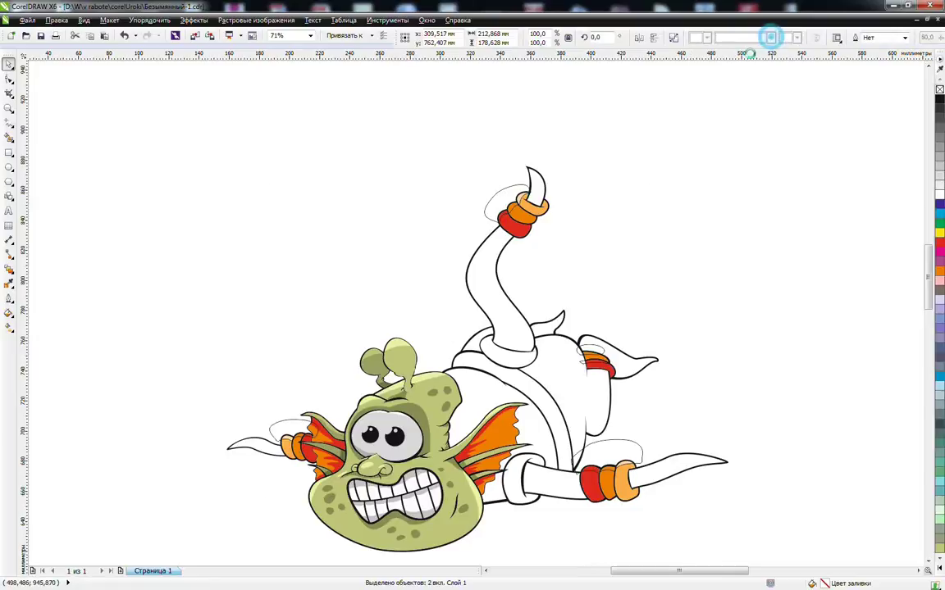
click(9, 299)
click(10, 314)
click(37, 288)
click(731, 248)
click(771, 333)
Create an orange highlight on the red bands by intersecting them with the combined contour, and remove the contour
shift+click(591, 478)
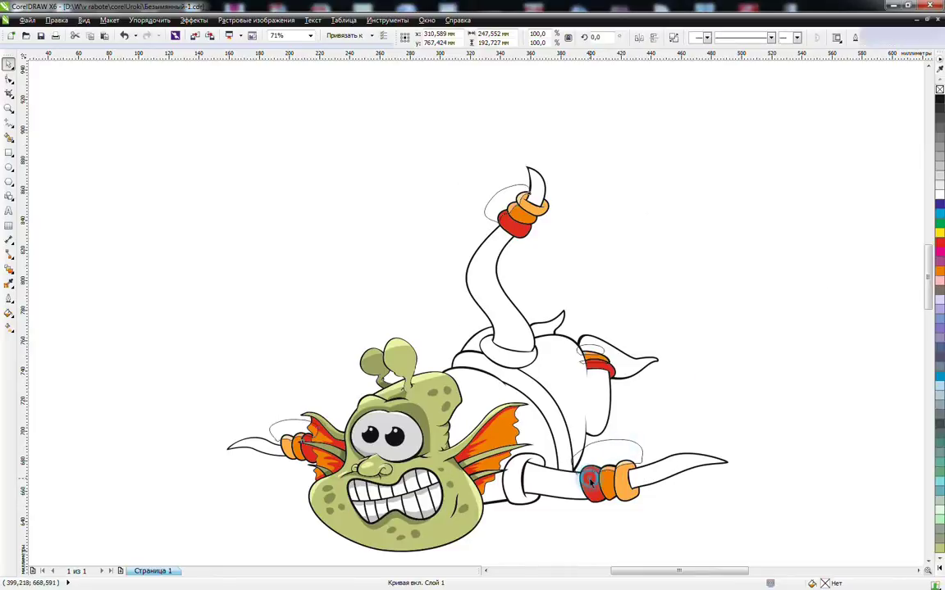
click(772, 37)
click(750, 365)
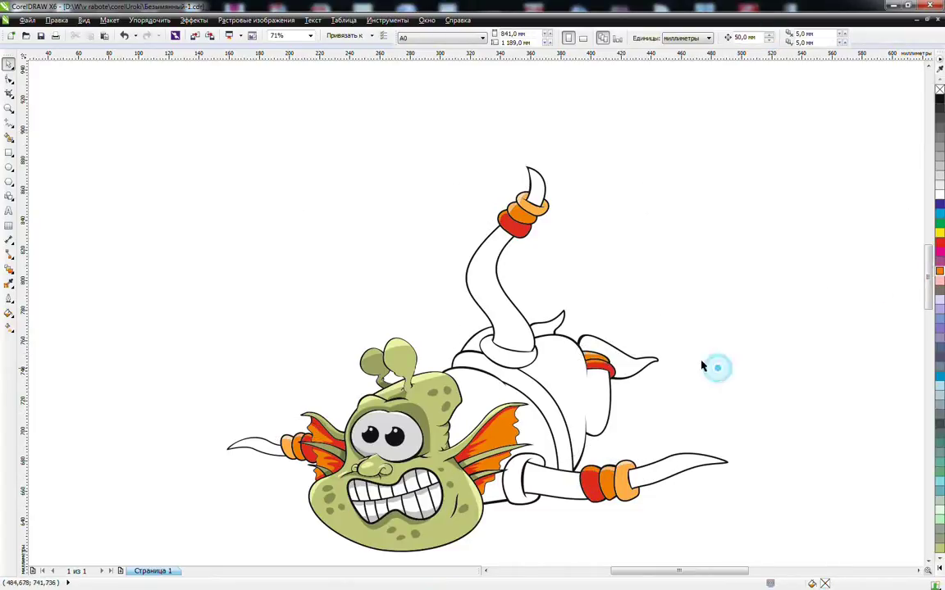
Draw three freehand shading curves across the light-orange, orange and red bands of the left arm
click(9, 107)
drag(243, 383, 404, 474)
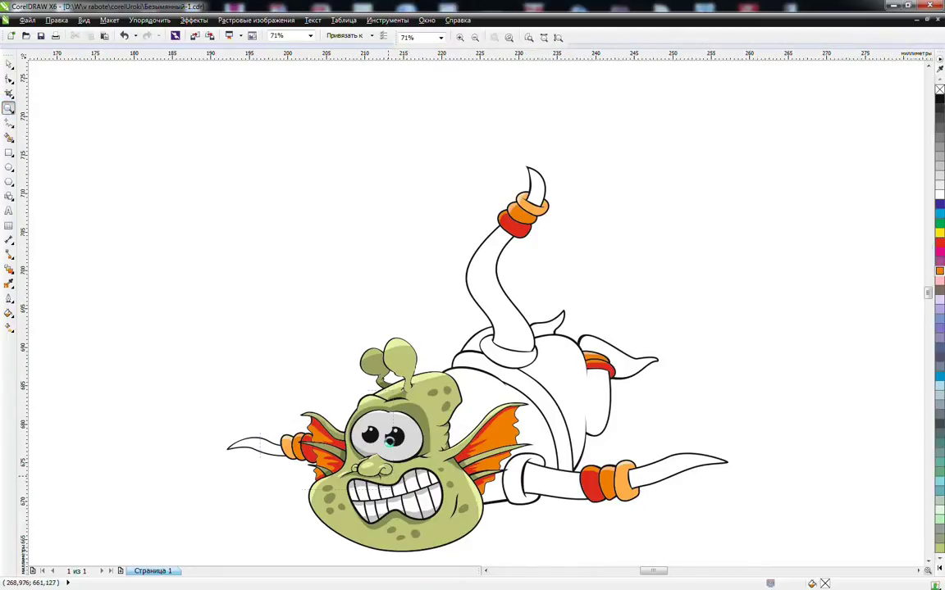
drag(297, 323, 289, 380)
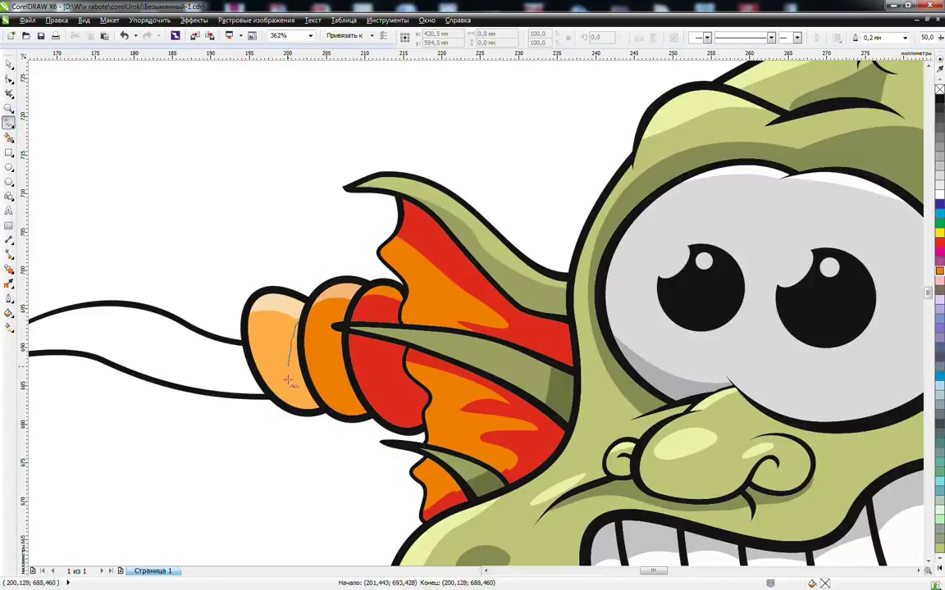
drag(298, 435, 297, 435)
drag(339, 325, 341, 447)
drag(402, 342, 396, 358)
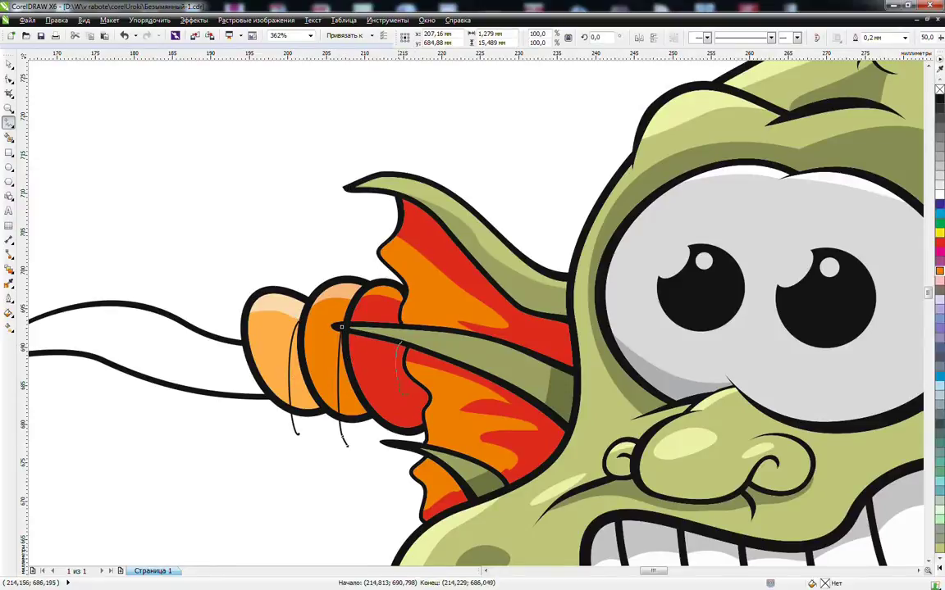
drag(397, 451, 397, 447)
Smart-fill the shade regions beside the curves on the left arm's red, orange and light-orange bands
click(8, 137)
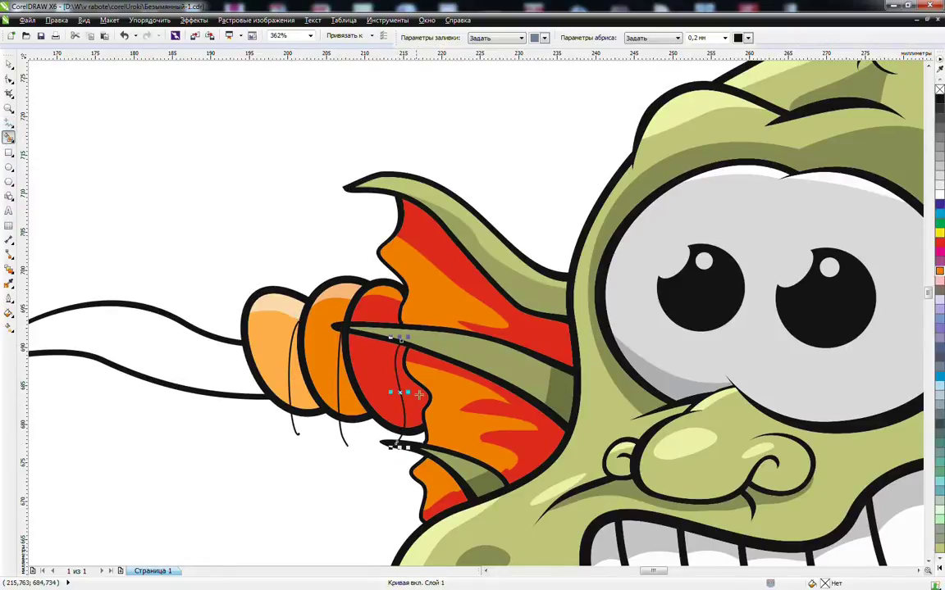
click(410, 385)
click(346, 389)
click(303, 386)
Delete the three helper curves from the left arm's bands
key(space)
click(295, 428)
key(Delete)
click(343, 436)
click(390, 443)
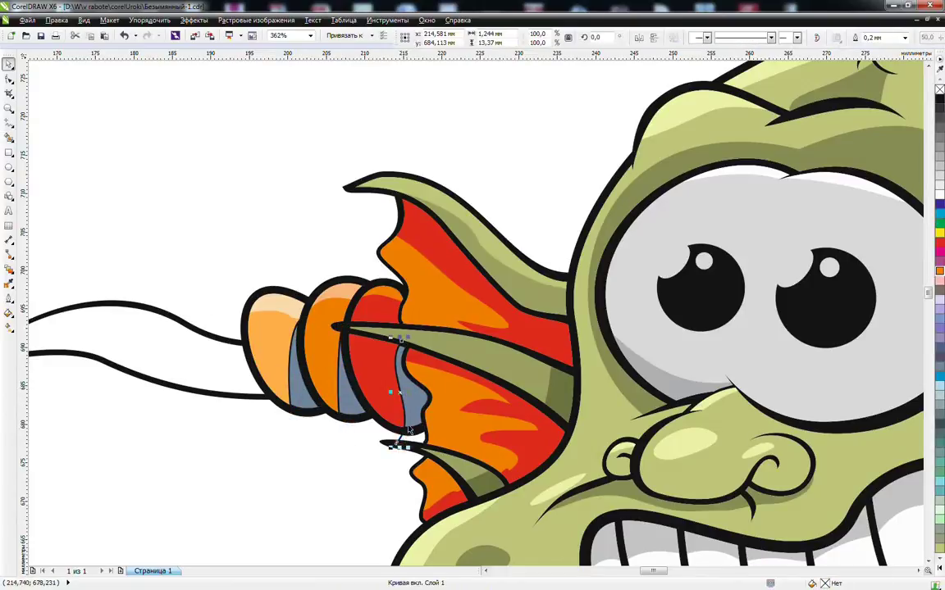
Copy the light-orange band's properties to its shade region and darken the fill to C7 M45 Y87 K19 (#C88733)
click(270, 353)
double_click(271, 354)
key(space)
drag(270, 348, 292, 368)
click(348, 429)
click(10, 312)
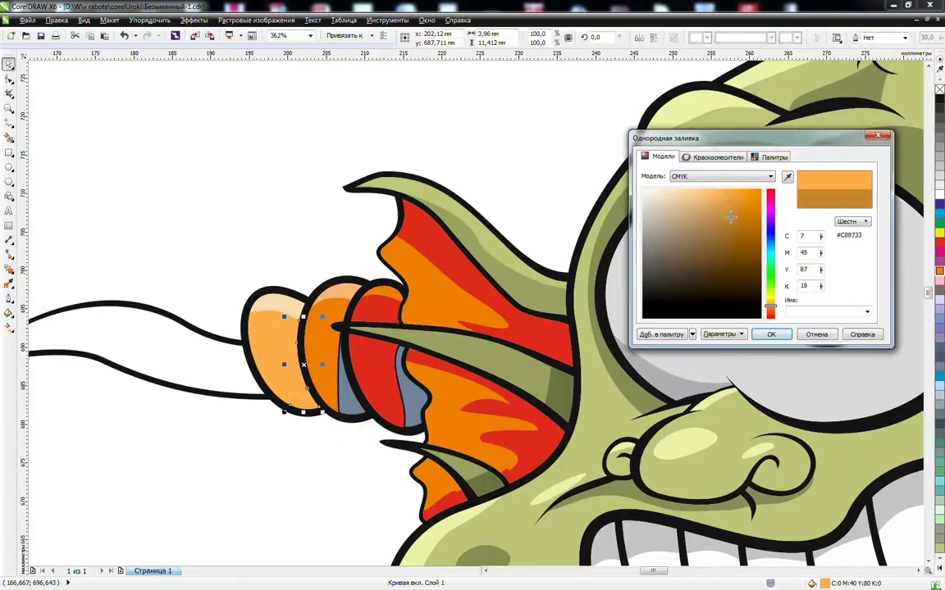
click(769, 335)
Copy the orange band's properties to its shade region on the left arm and darken the fill to brown
drag(325, 350, 341, 376)
click(374, 435)
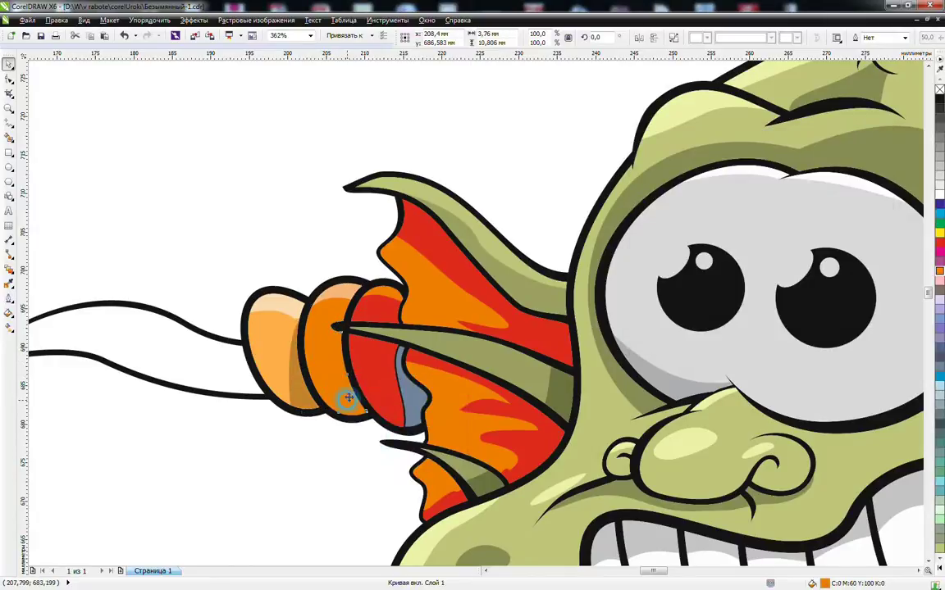
click(8, 287)
click(50, 277)
click(738, 219)
click(735, 218)
click(771, 331)
Copy the red band's properties to its shade region on the left arm and select that region
drag(385, 382, 405, 384)
click(467, 444)
click(407, 391)
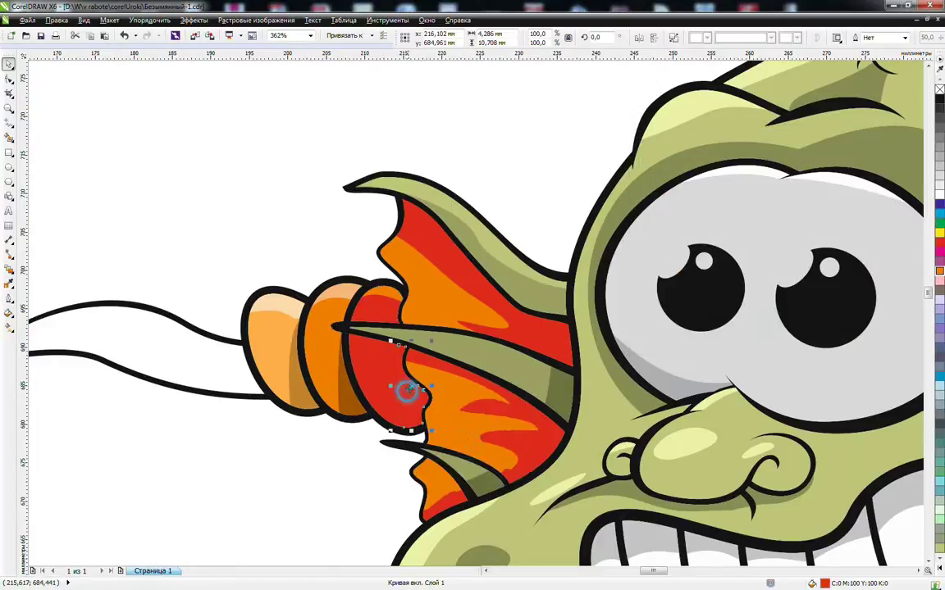
click(9, 300)
click(54, 306)
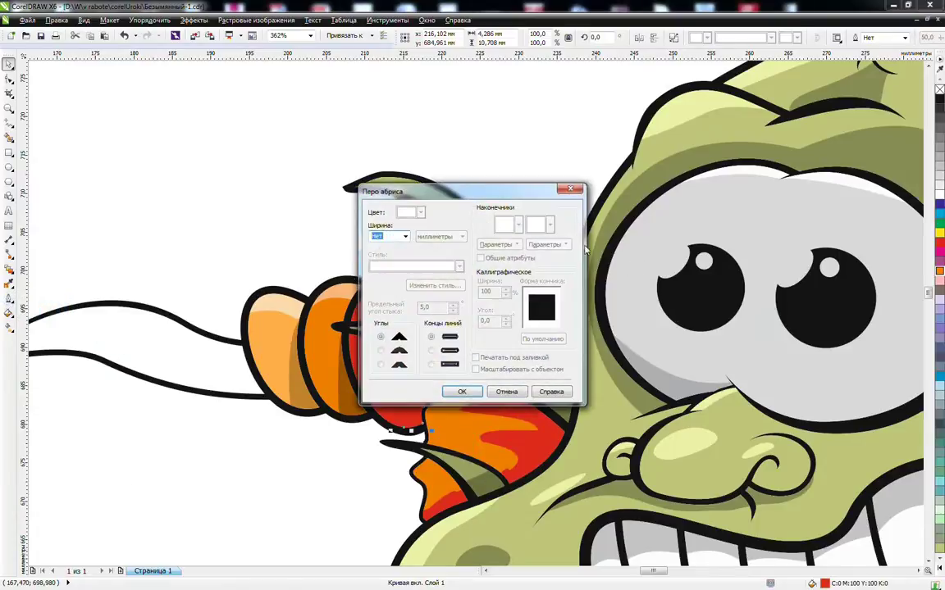
click(505, 393)
Darken the red band's shade region to C8 M100 Y100 K40 (#962420)
click(9, 314)
click(41, 276)
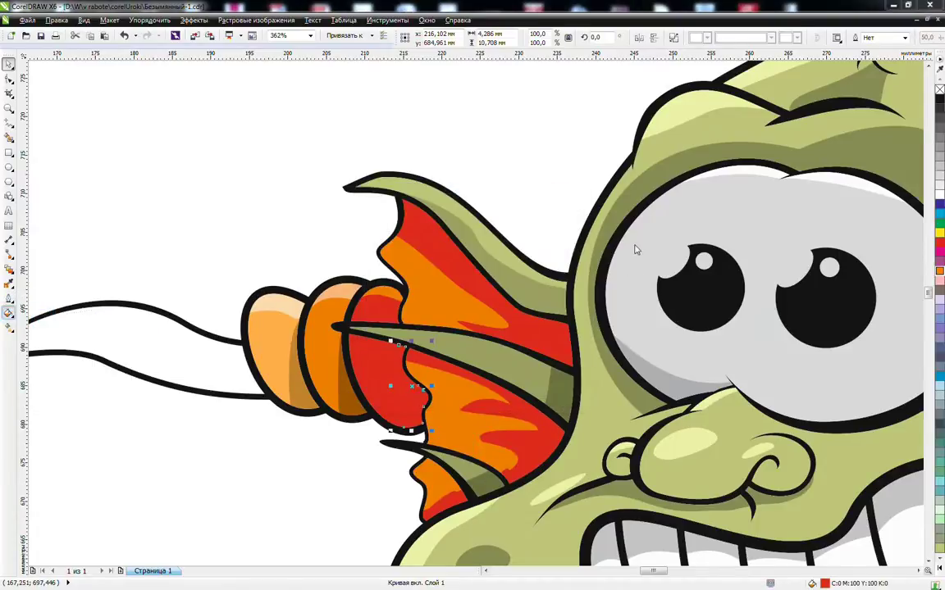
mouse_move(754, 232)
mouse_down()
mouse_move(749, 218)
mouse_move(745, 244)
mouse_up()
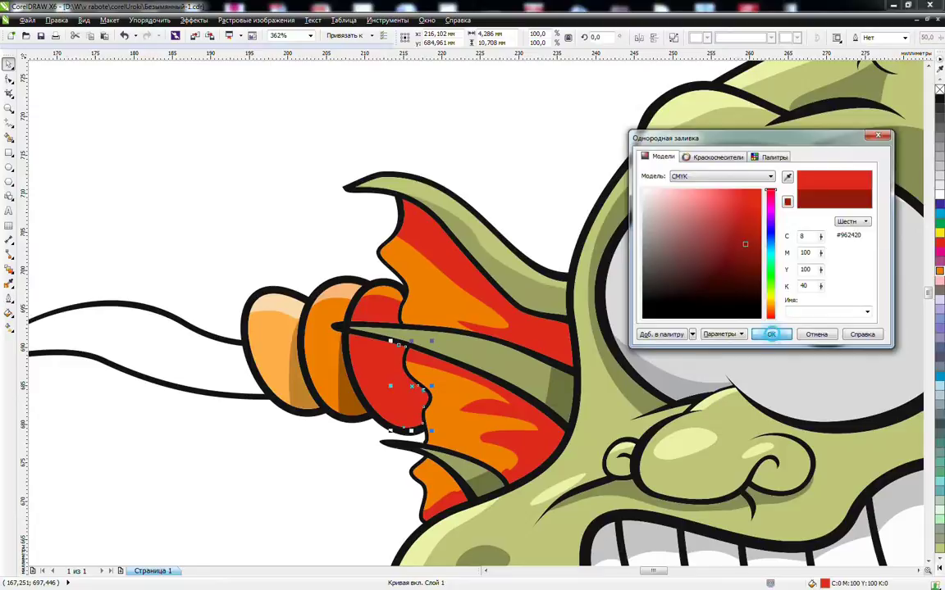
click(772, 338)
Draw three freehand shading curves across the red, orange and light-orange bands of the right arm
scroll(352, 476, down, 6)
click(389, 375)
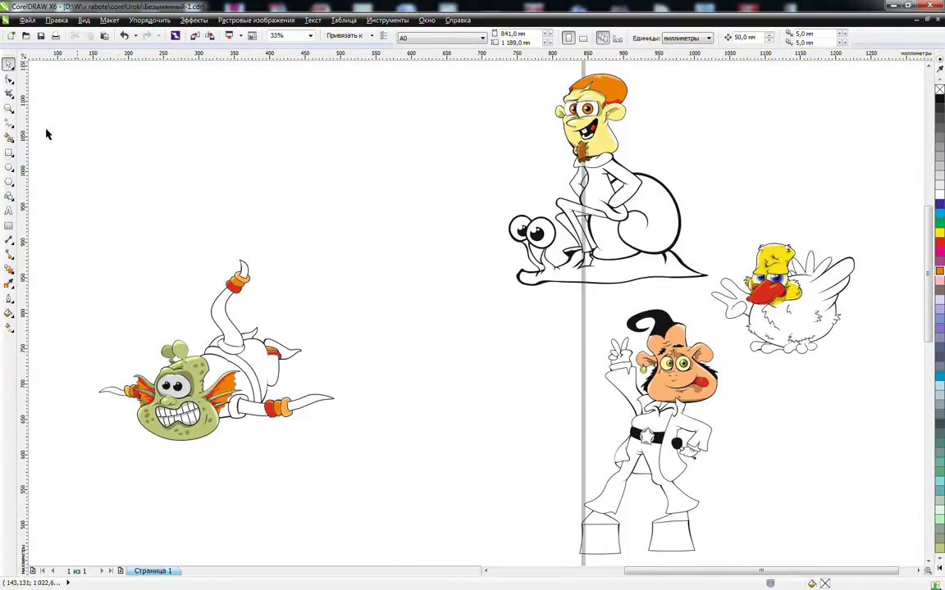
click(9, 109)
drag(111, 318, 329, 432)
drag(600, 384, 785, 514)
click(9, 123)
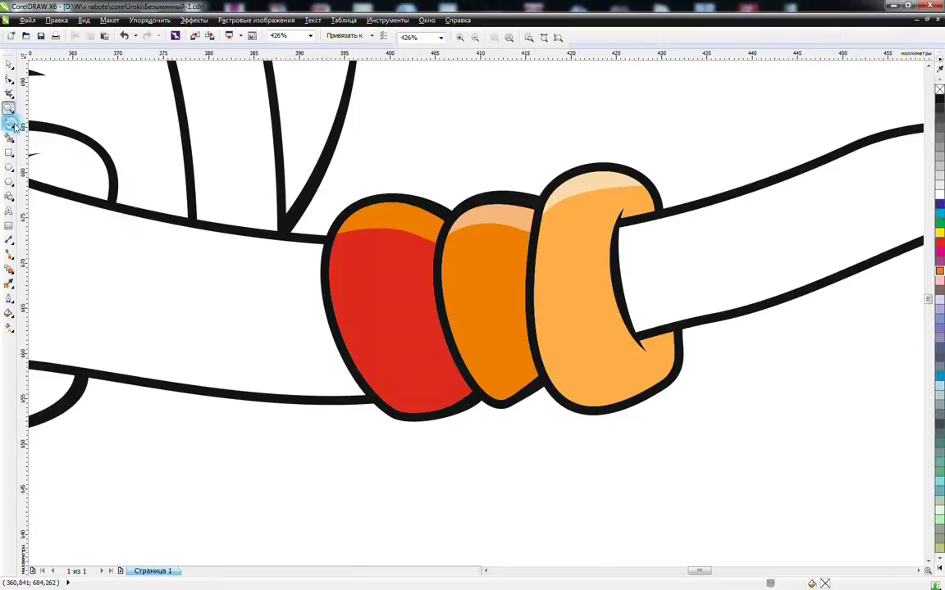
click(438, 211)
drag(423, 325, 515, 458)
drag(522, 171, 515, 240)
drag(523, 368, 577, 447)
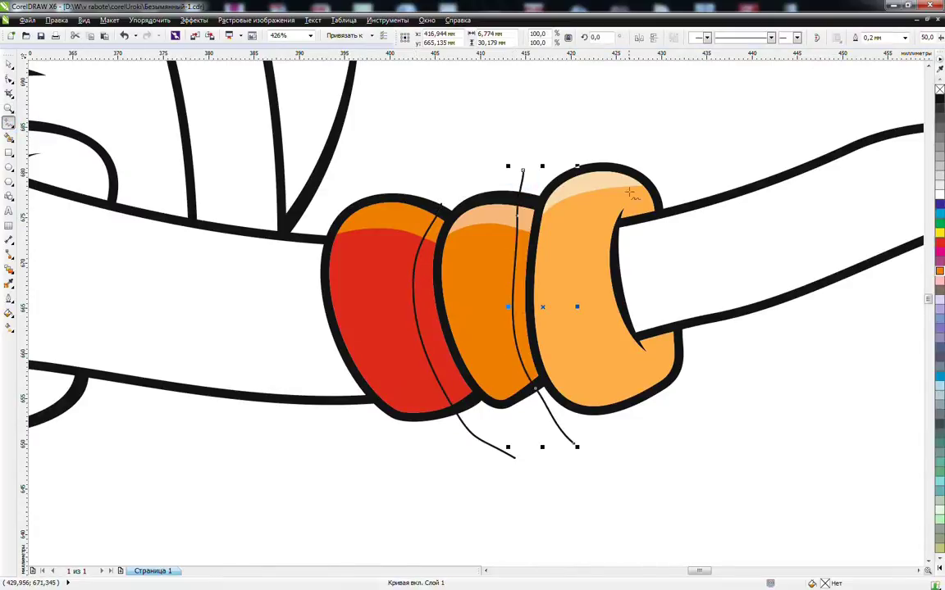
drag(656, 176, 633, 205)
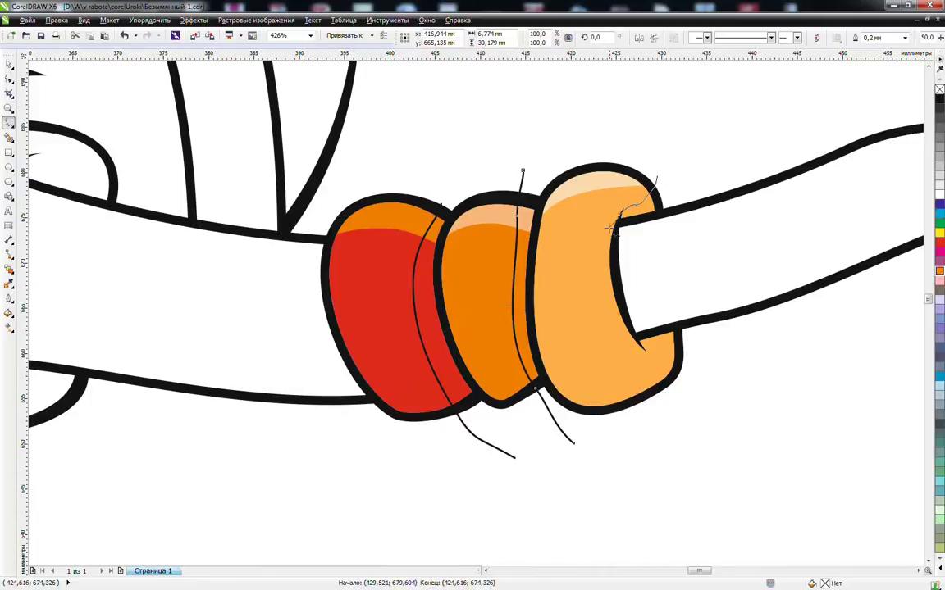
drag(642, 346, 742, 365)
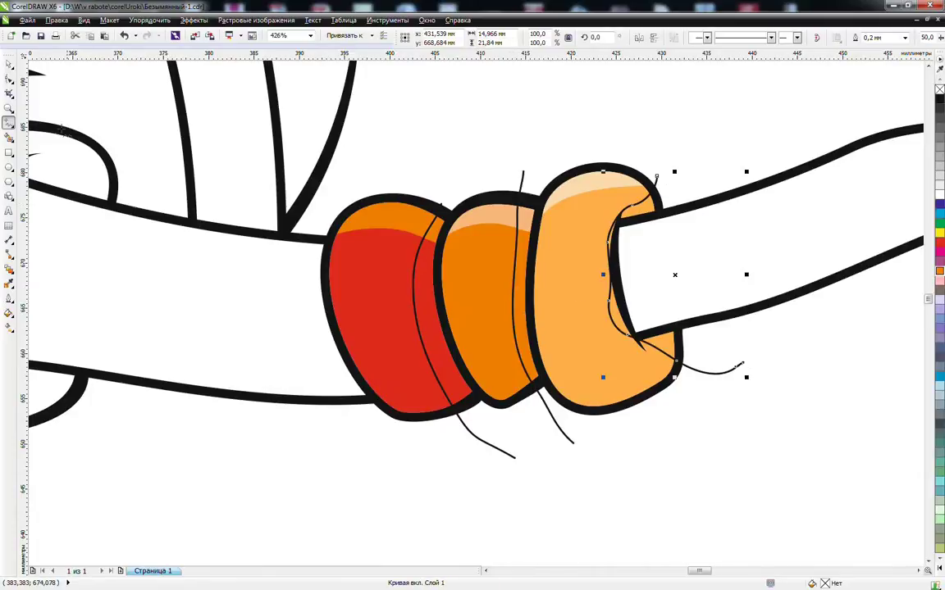
Smart-fill the shade regions bounded by the curves on the right arm's red, orange and light-orange bands
click(9, 137)
click(433, 325)
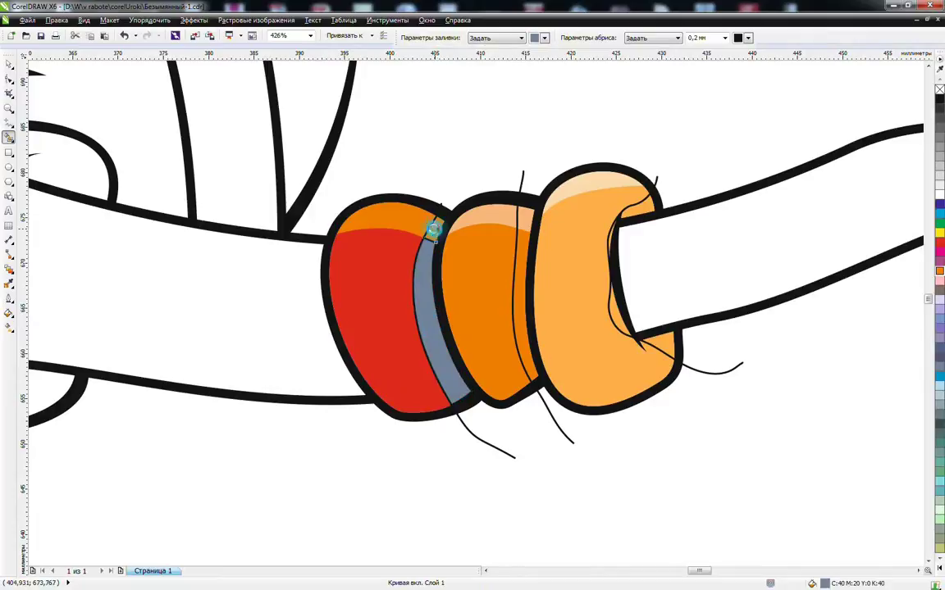
click(523, 256)
click(659, 341)
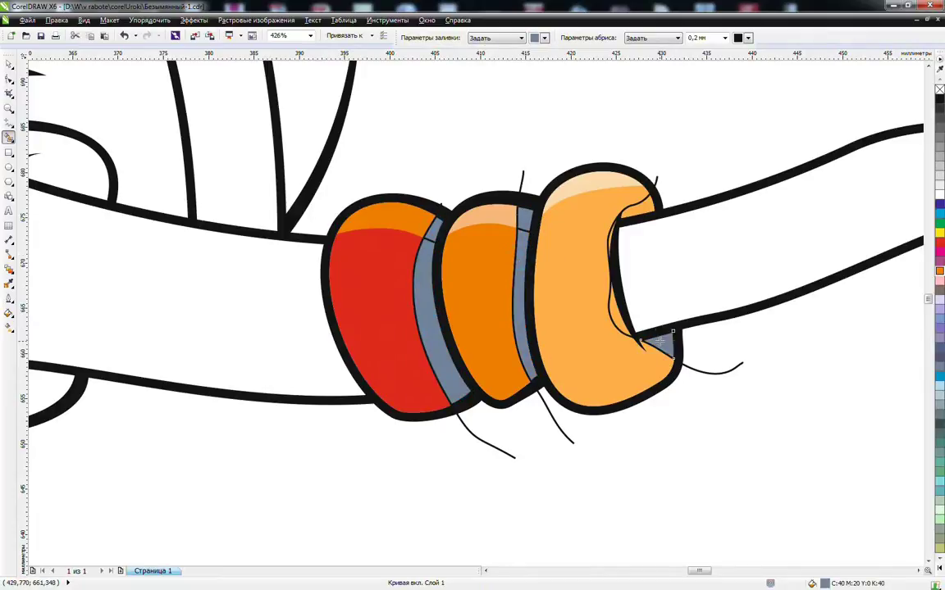
click(642, 208)
Delete the three helper curves from the right arm's bands
key(space)
click(656, 179)
key(Delete)
click(522, 179)
key(Delete)
click(439, 207)
key(Delete)
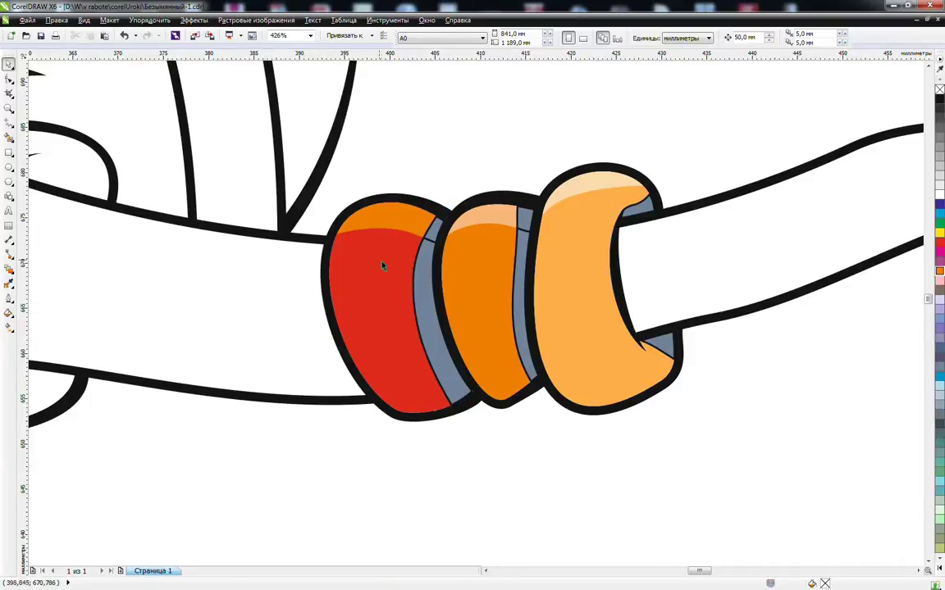
Copy the red and orange bands' properties to the small upper shade pieces covering their highlights on the right arm
click(389, 256)
drag(404, 246, 434, 231)
click(480, 294)
drag(494, 263, 525, 218)
click(563, 279)
Combine the right arm's two light-orange band shade pieces with the left arm's light-orange band shade into one curve
click(649, 208)
shift+click(677, 344)
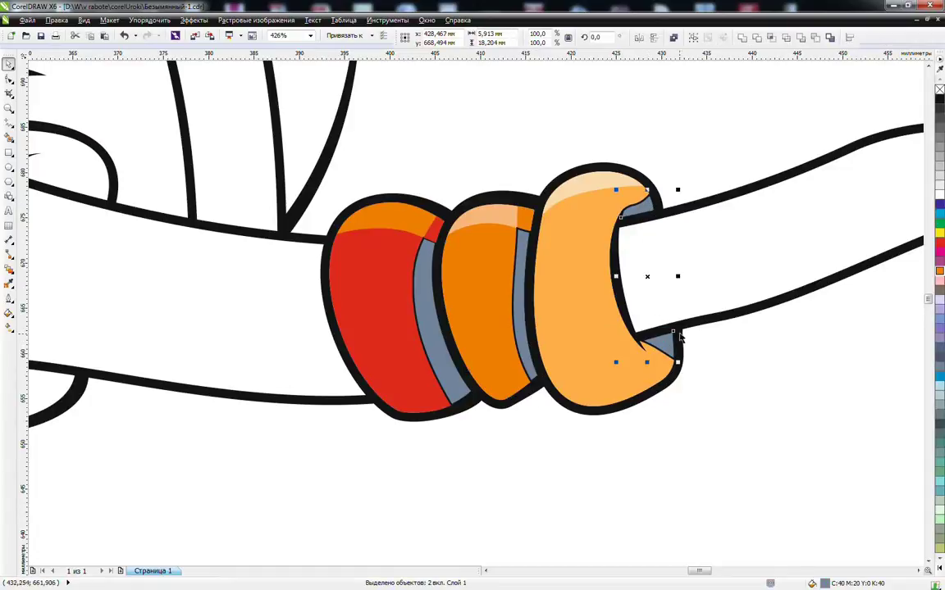
key(F4)
click(7, 111)
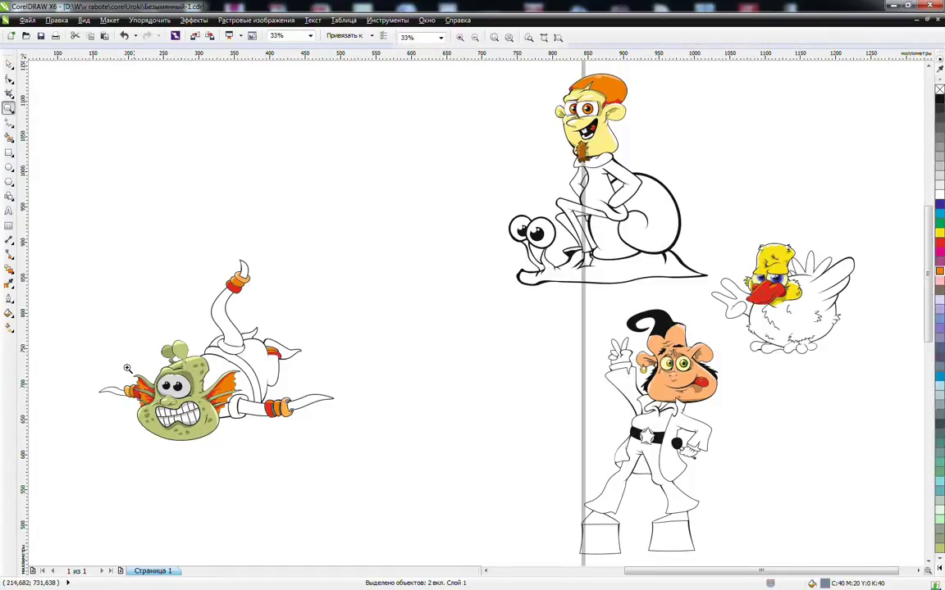
drag(122, 373, 160, 413)
key(space)
shift+click(332, 335)
click(674, 37)
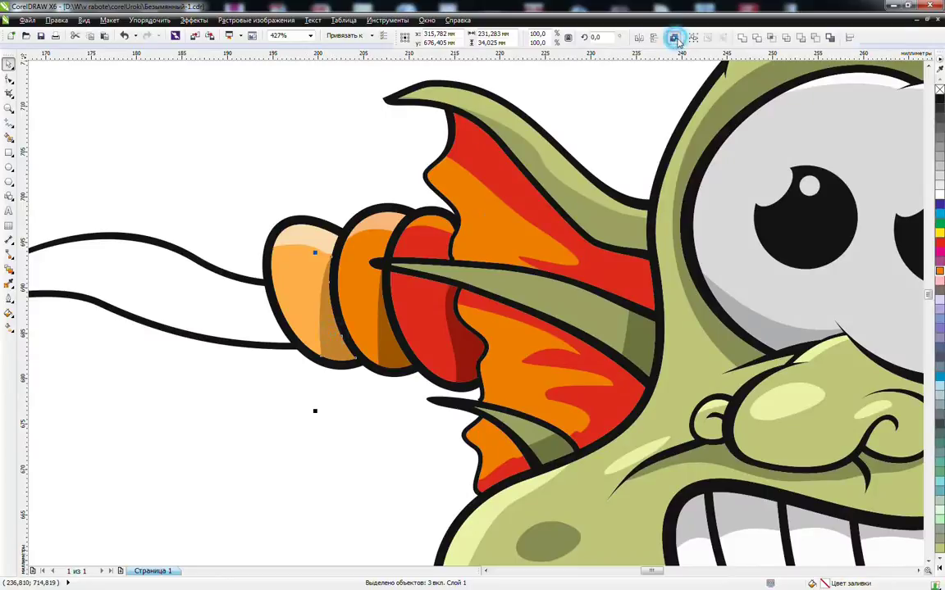
Merge the shade pieces on the right arm's orange and red bands with the matching dark shades on the left arm
scroll(618, 285, down, 1)
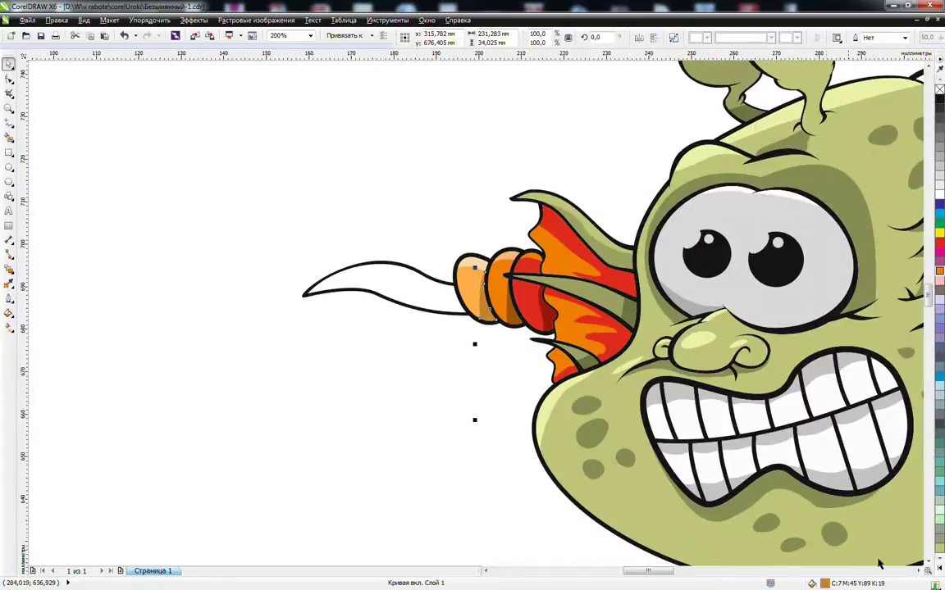
click(919, 571)
click(919, 572)
click(919, 571)
click(920, 572)
click(920, 571)
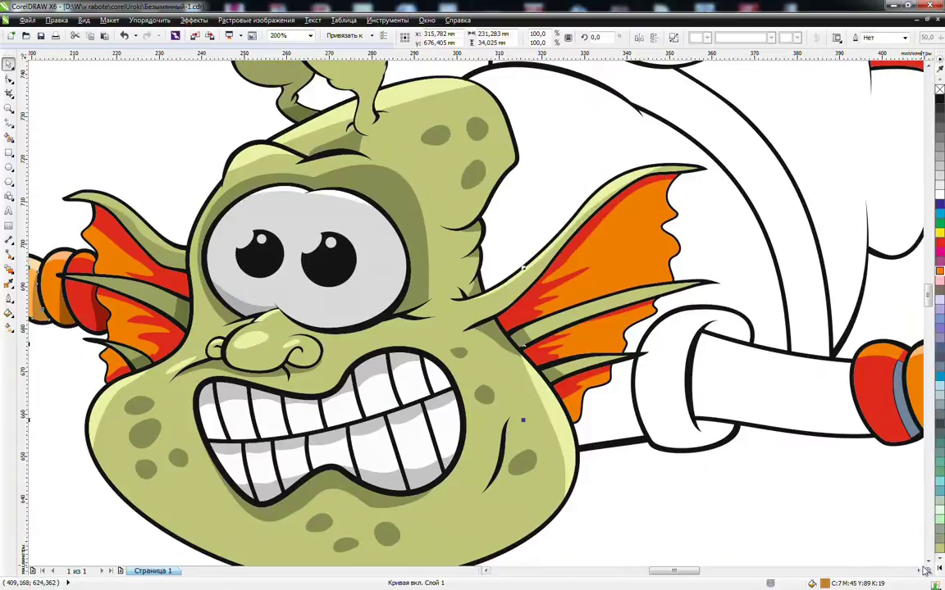
click(920, 572)
click(853, 381)
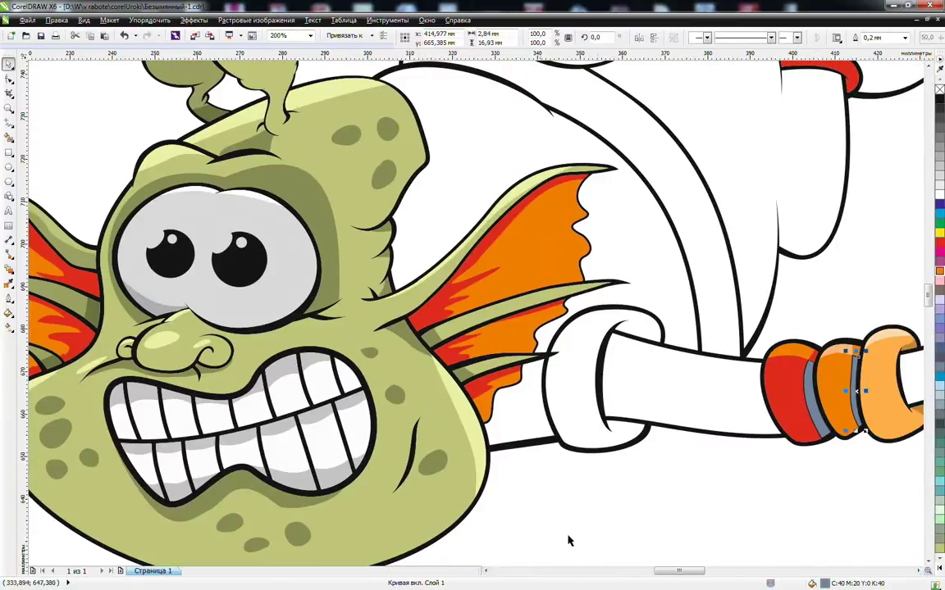
scroll(709, 530, down, 1)
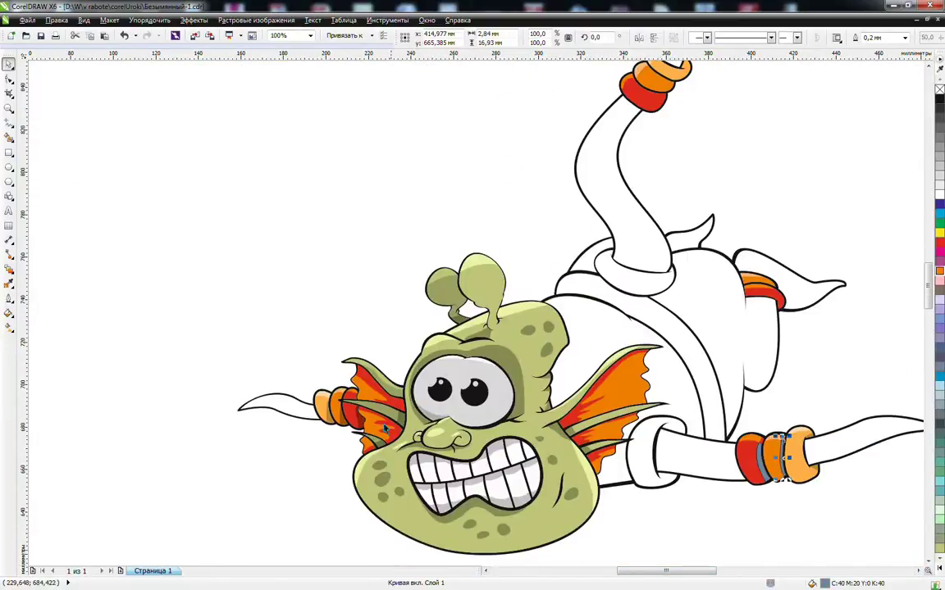
shift+click(343, 424)
click(742, 38)
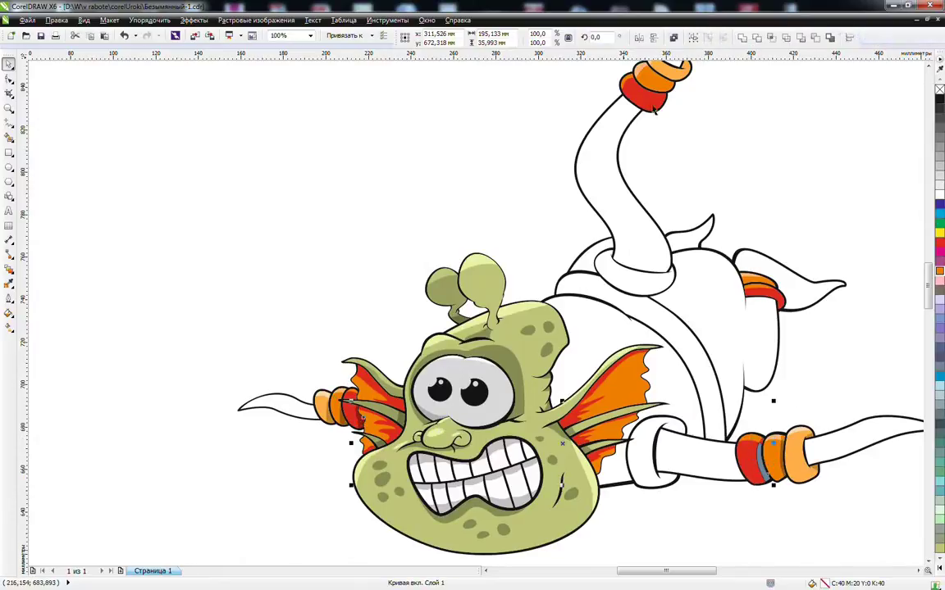
click(811, 224)
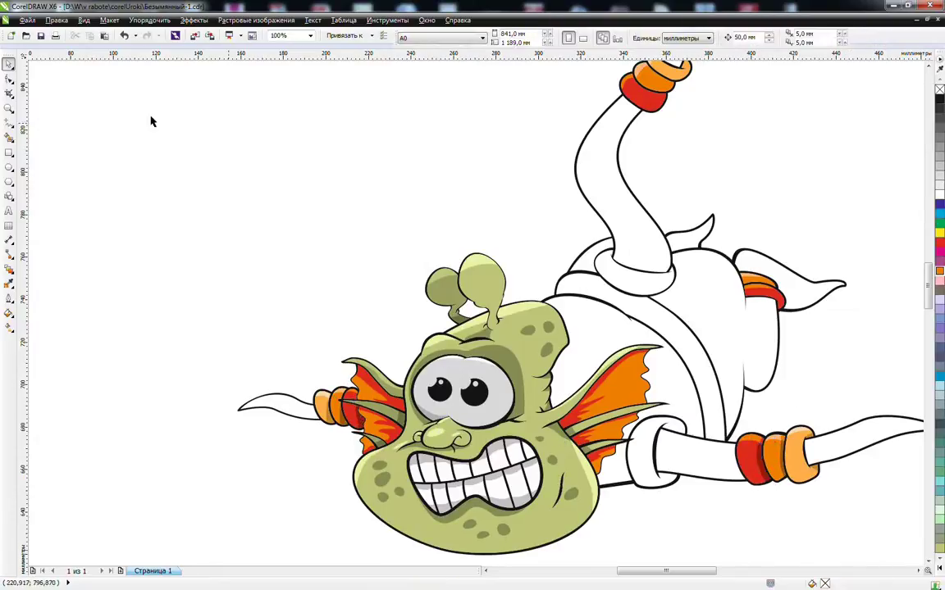
Draw two freehand shading curves along the lower parts of the hind leg's orange and red bands
click(9, 107)
drag(636, 218, 814, 332)
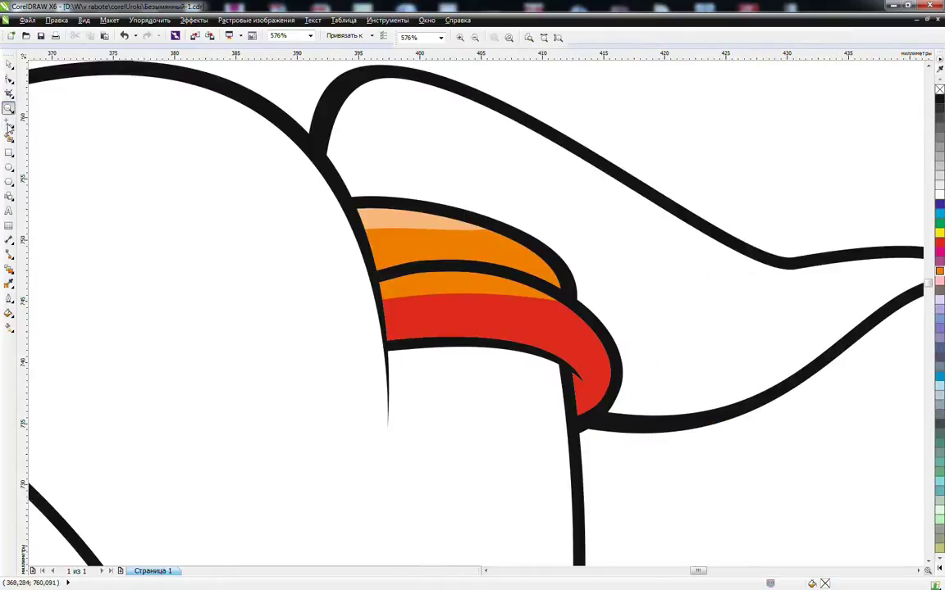
click(9, 123)
drag(338, 261, 658, 300)
mouse_move(343, 331)
mouse_down()
mouse_move(558, 333)
mouse_move(668, 402)
mouse_up()
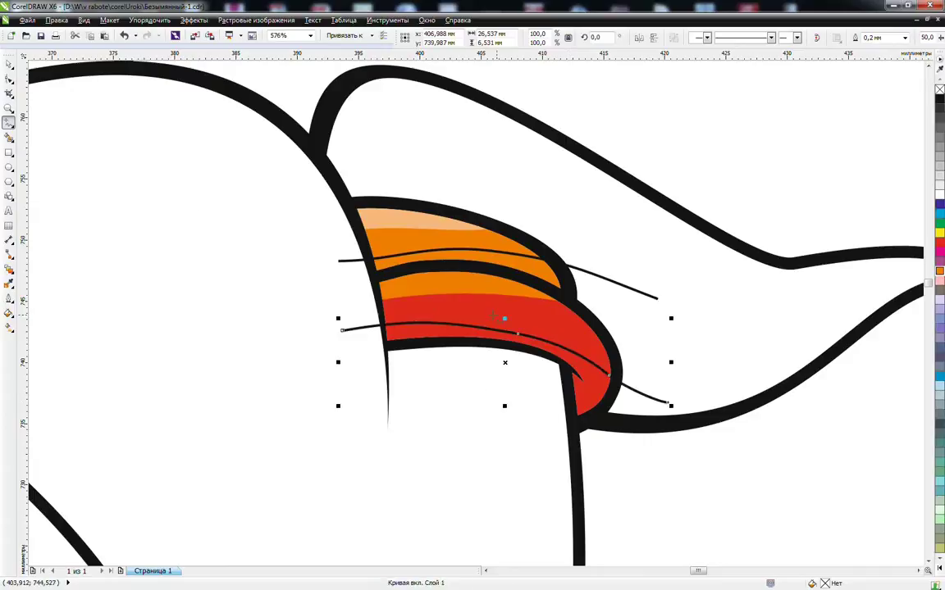
Create Smart Fill shade pieces along the lower parts of the hind leg's orange and red bands, and delete the two guide curves
click(8, 137)
click(490, 257)
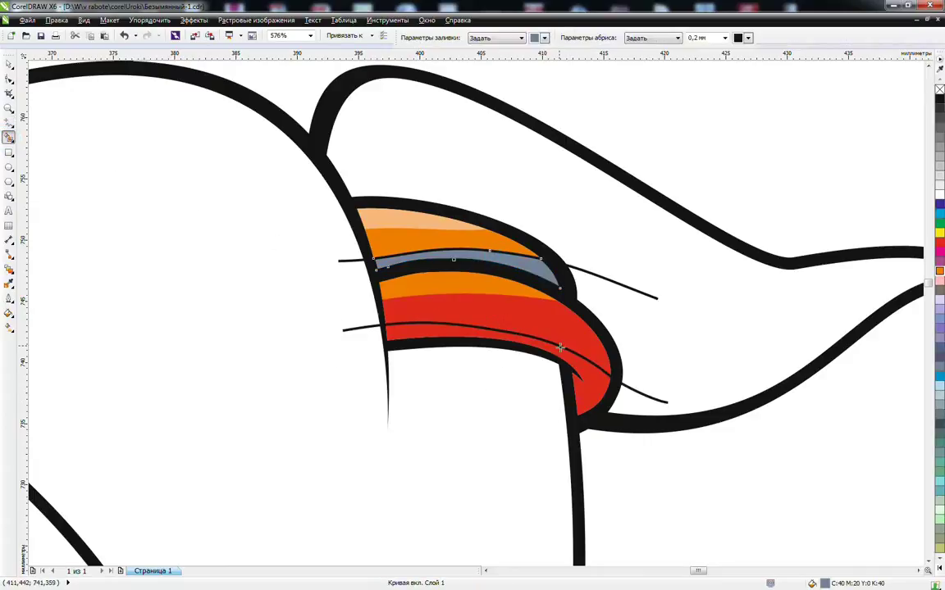
click(567, 355)
key(space)
click(637, 391)
key(Delete)
click(626, 293)
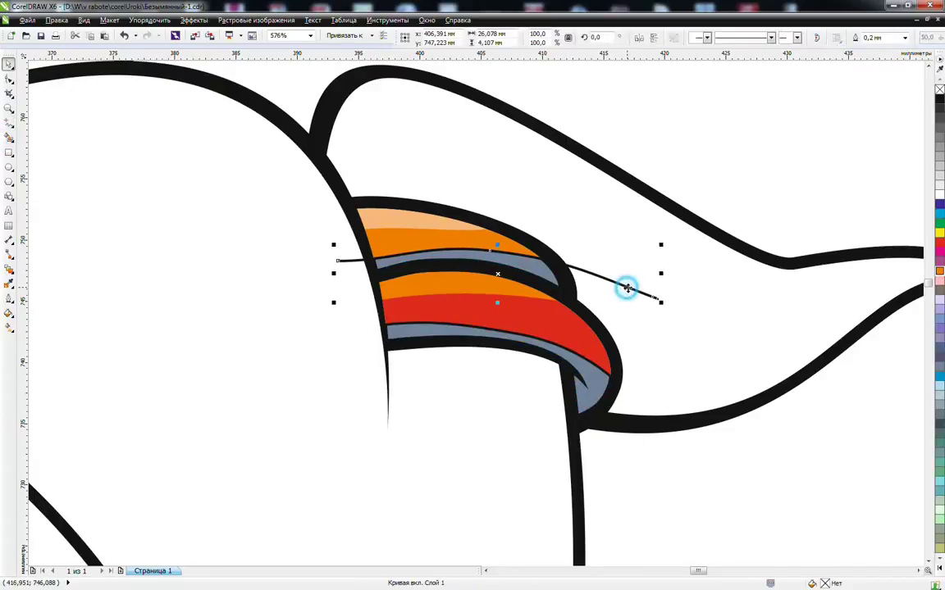
key(Delete)
Merge the hind leg's red and orange band shade pieces with the matching dark shades on the arms
scroll(614, 317, down, 4)
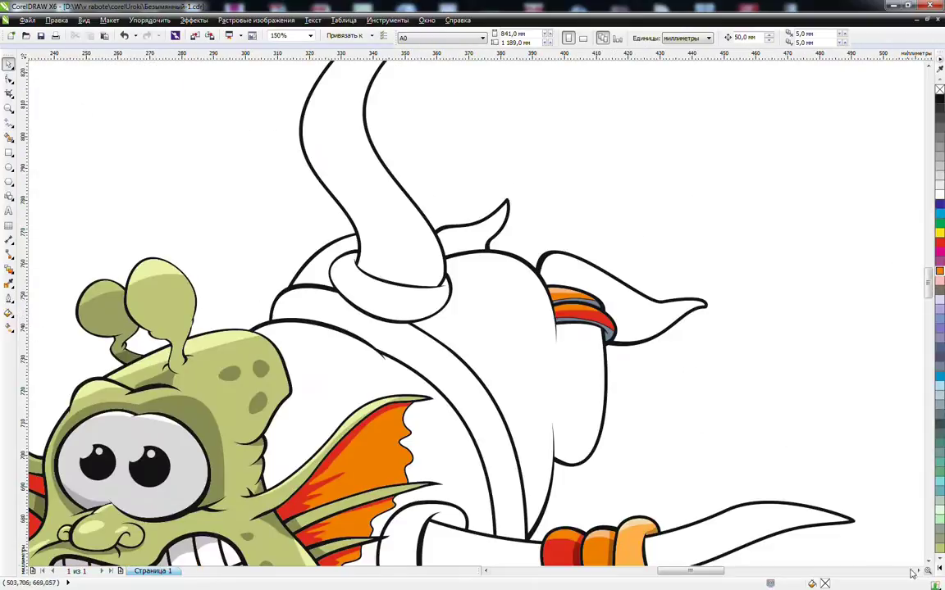
scroll(605, 295, down, 2)
click(561, 261)
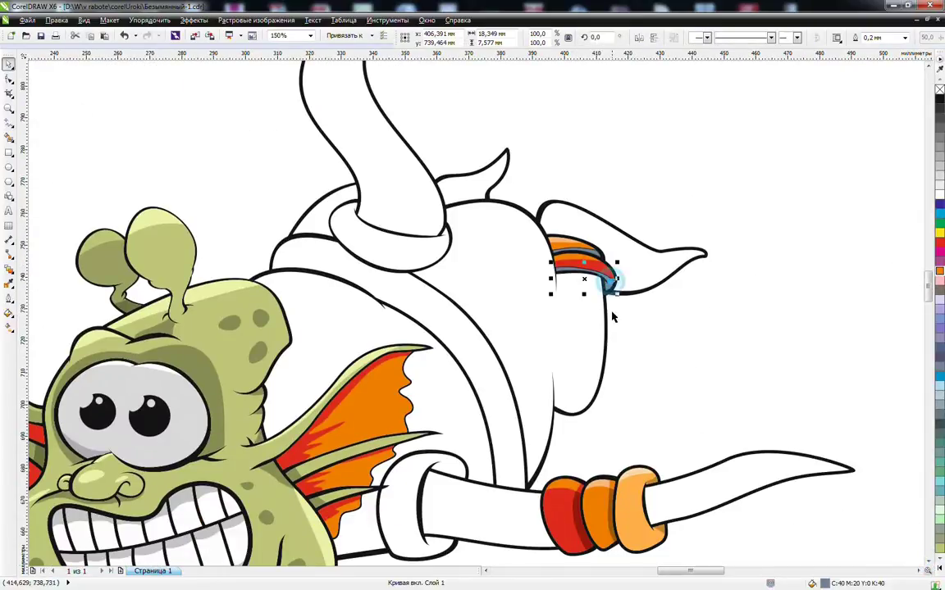
shift+click(577, 519)
click(742, 38)
click(569, 251)
click(569, 254)
shift+click(610, 501)
click(743, 39)
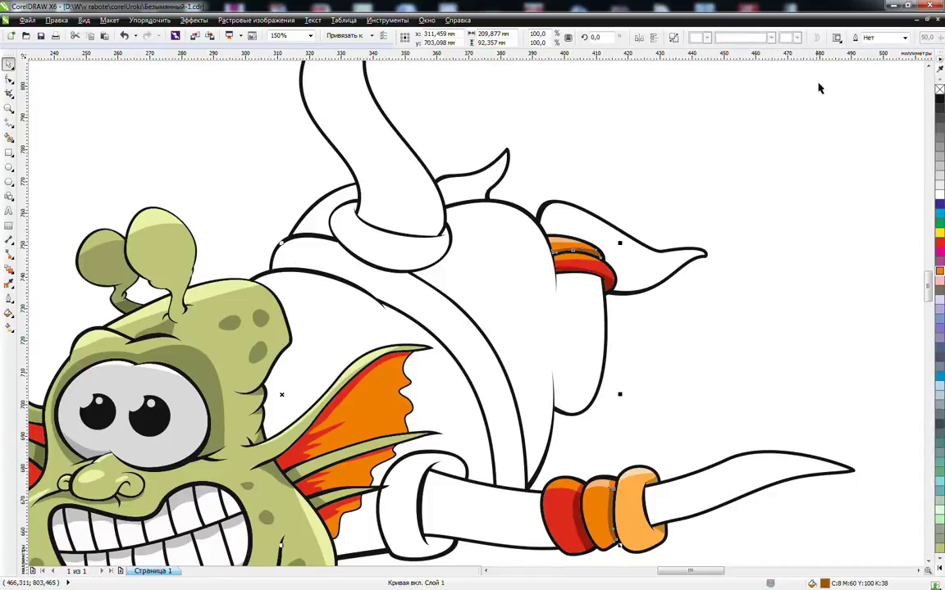
Draw freehand shading curves across the red, orange and light-orange bands on the raised limb
click(929, 67)
click(929, 68)
click(716, 151)
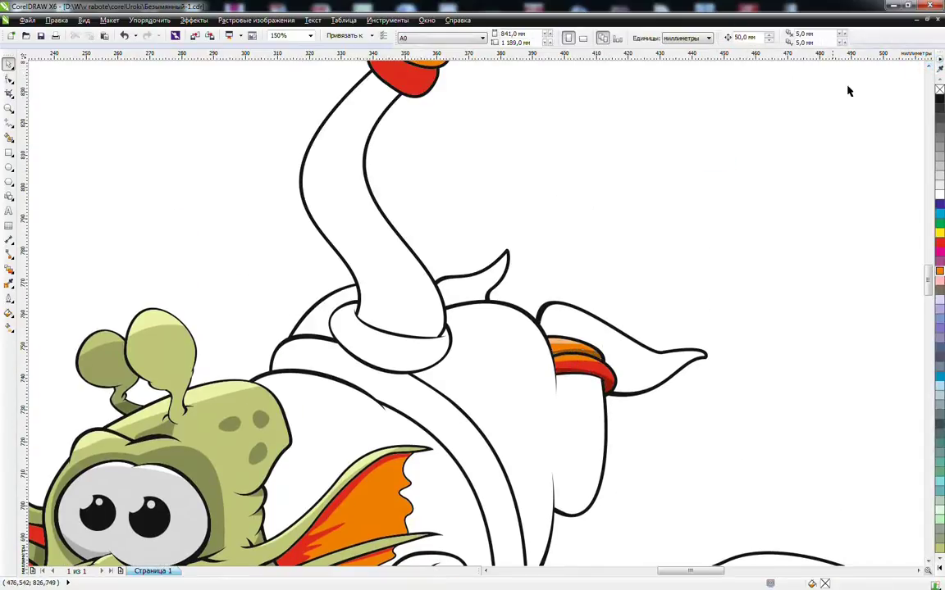
scroll(845, 78, up, 4)
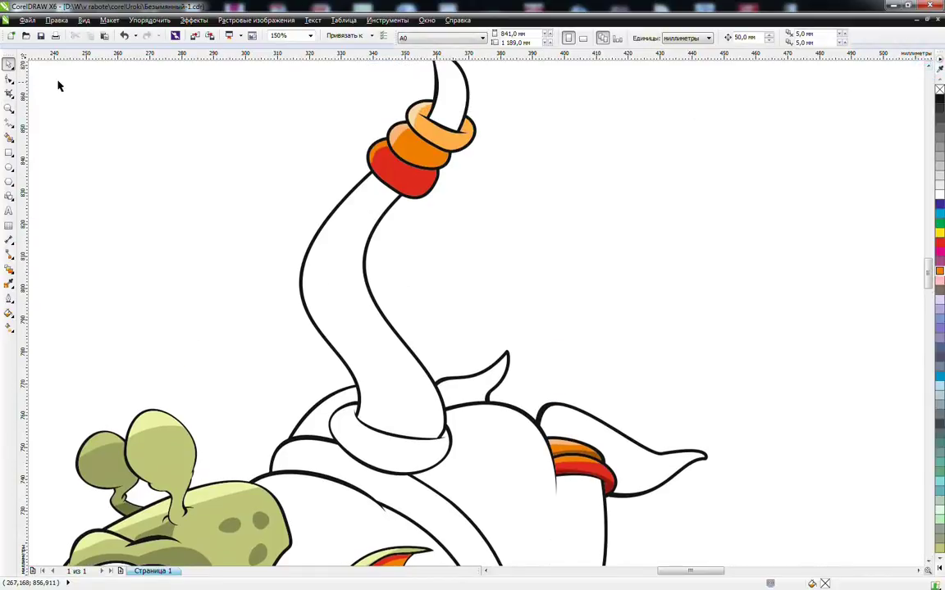
key(z)
drag(321, 90, 506, 236)
mouse_move(317, 211)
mouse_down()
mouse_move(421, 307)
mouse_move(576, 338)
mouse_up()
mouse_move(374, 148)
mouse_down()
mouse_move(418, 211)
mouse_move(560, 295)
mouse_up()
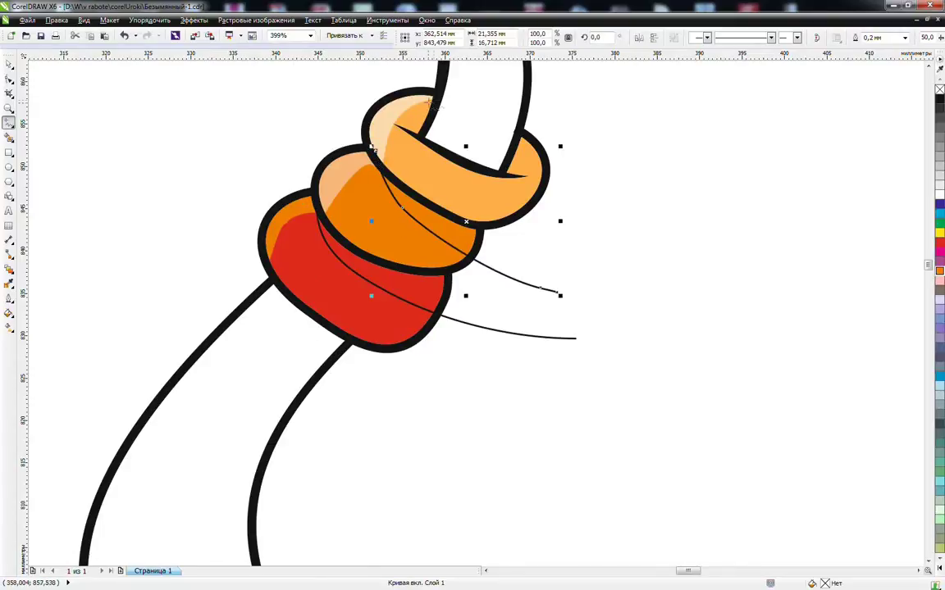
drag(429, 101, 409, 123)
drag(516, 174, 599, 163)
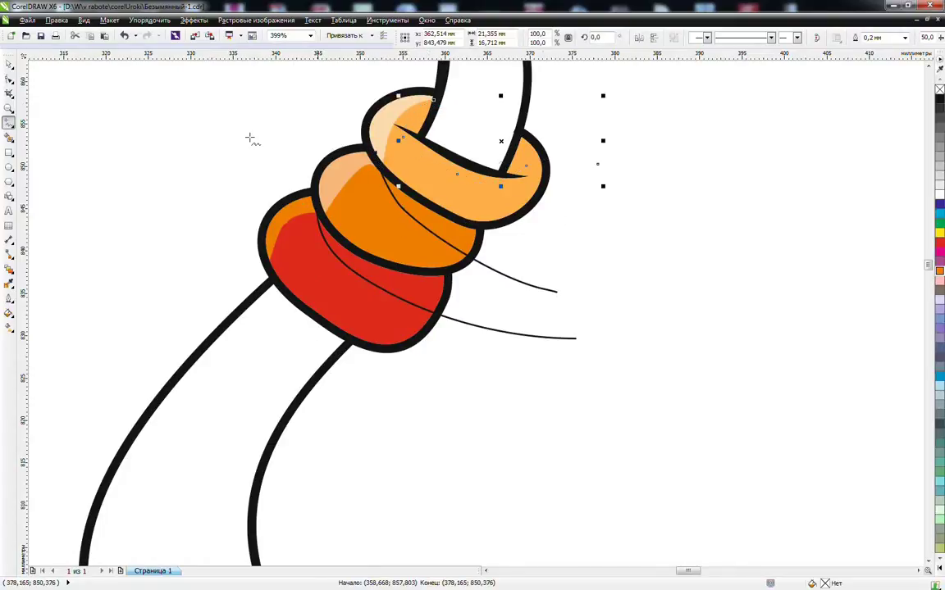
Create Smart Fill shade pieces on the raised limb's three bands and delete the guide curves
click(9, 138)
click(418, 120)
click(518, 145)
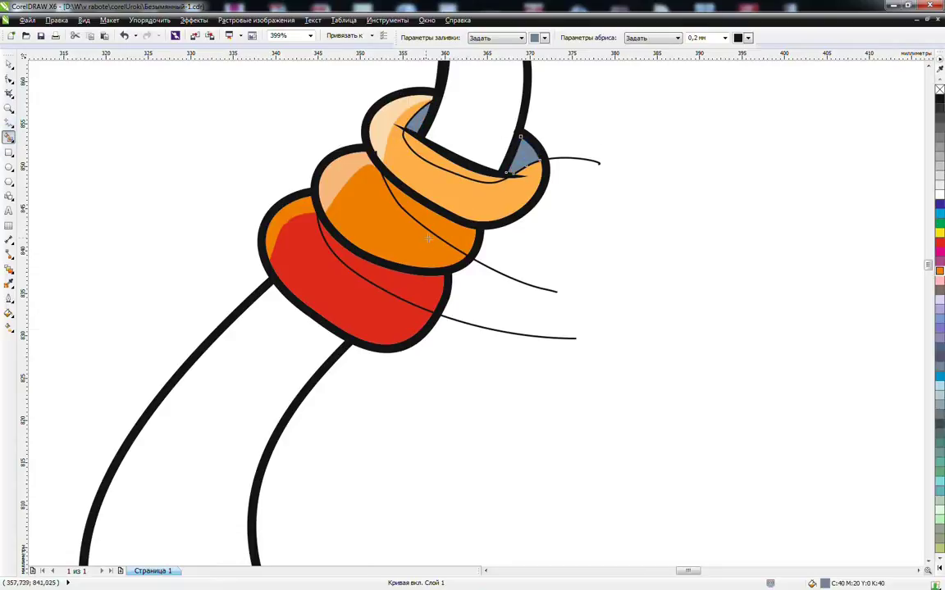
click(427, 235)
click(431, 295)
key(space)
key(Delete)
click(476, 264)
key(Delete)
click(566, 158)
key(Delete)
Merge the raised limb's orange and red band shade pieces with the matching dark shades on the hind leg
scroll(556, 227, down, 2)
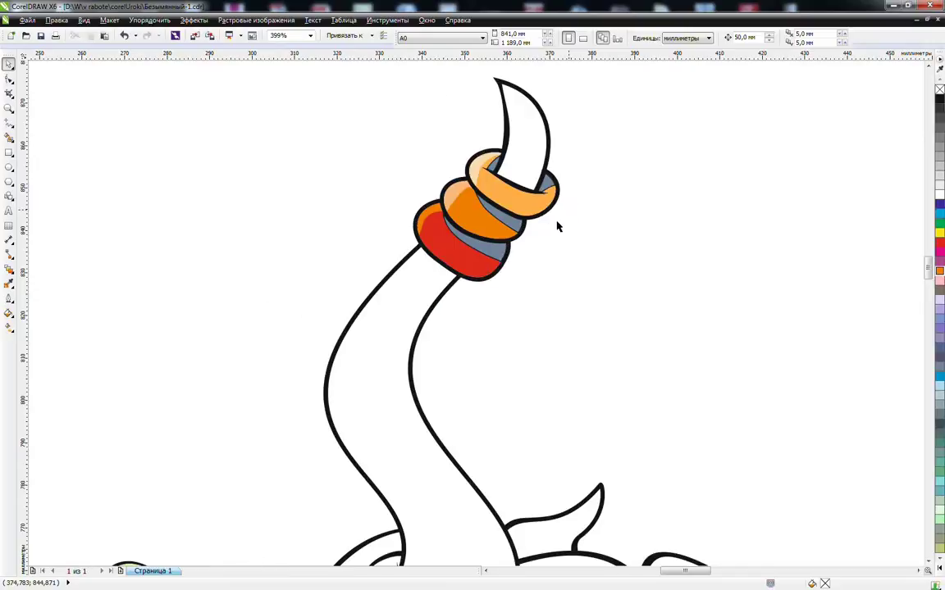
scroll(906, 534, down, 3)
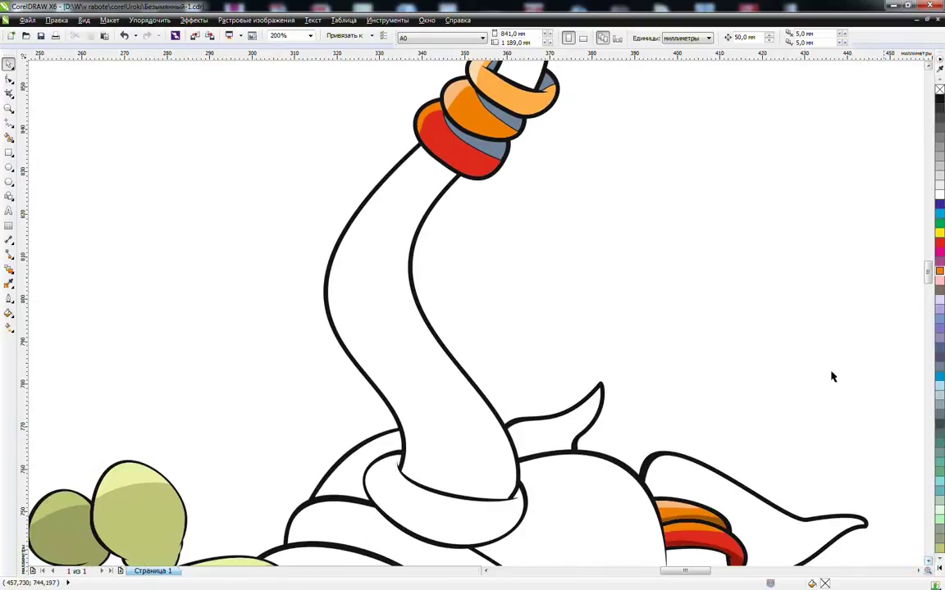
click(510, 123)
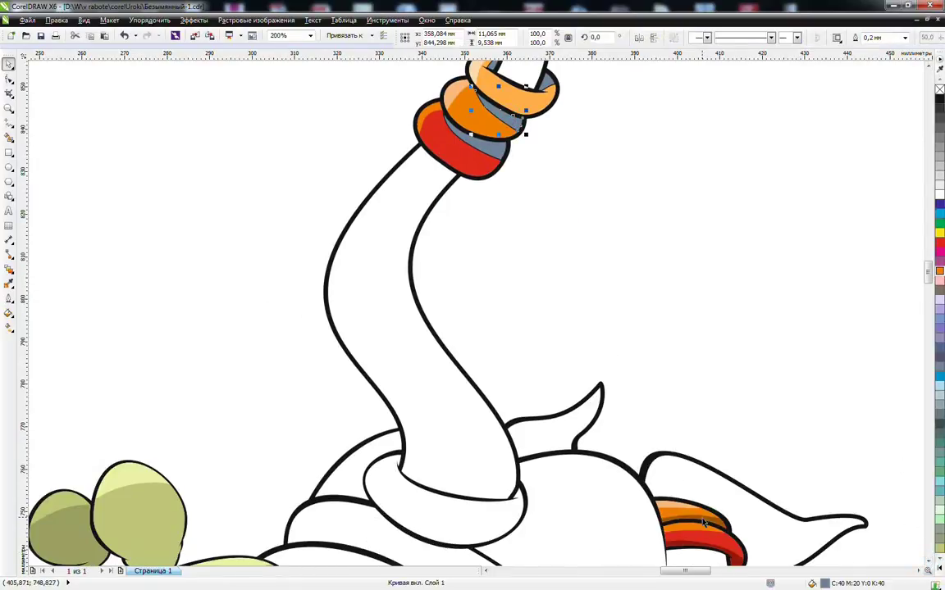
key(Tab)
key(Tab)
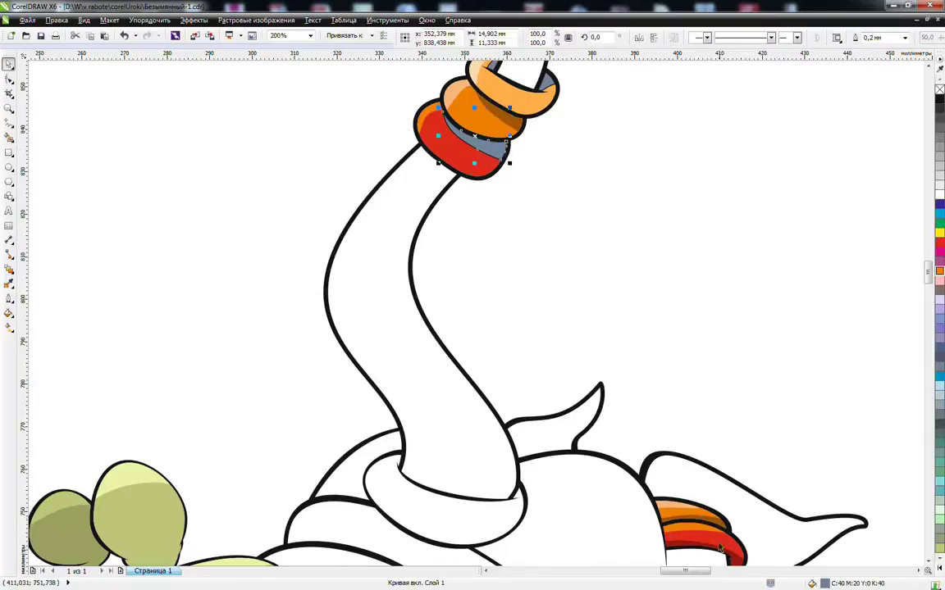
key(Tab)
key(Tab)
Merge the raised limb's two light-orange band shade pieces with the light-orange band shade on the arms
click(548, 87)
shift+click(494, 68)
scroll(832, 502, down, 5)
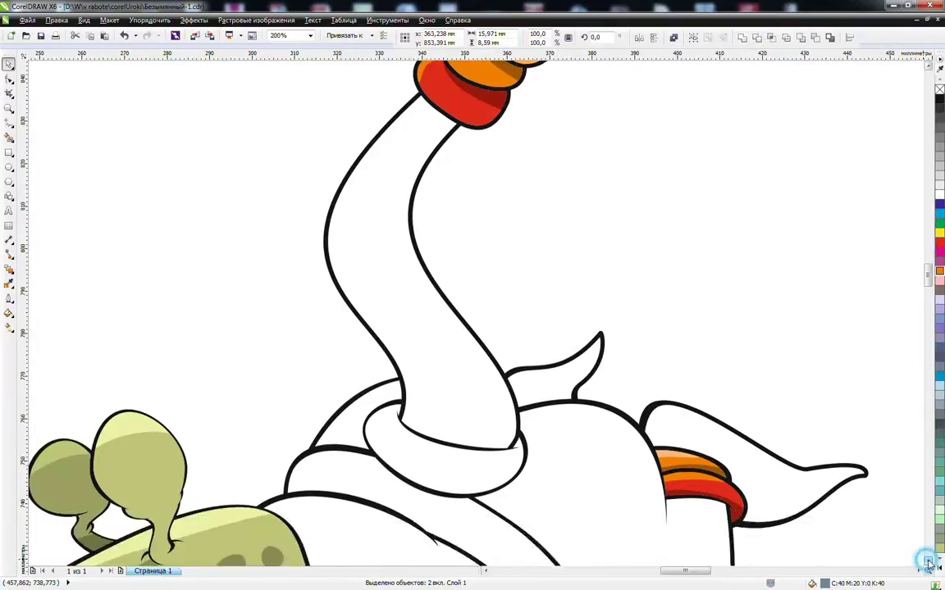
shift+click(804, 496)
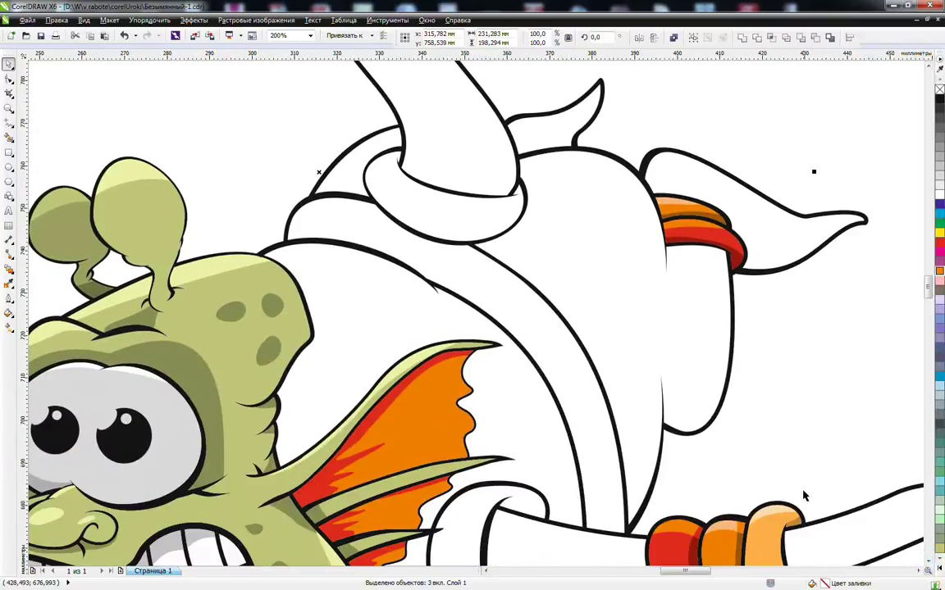
click(752, 107)
Create Smart Fill shapes in the two rolled sleeve cuffs near the body and colour both green (C100 M0 Y100 K0)
scroll(752, 105, up, 2)
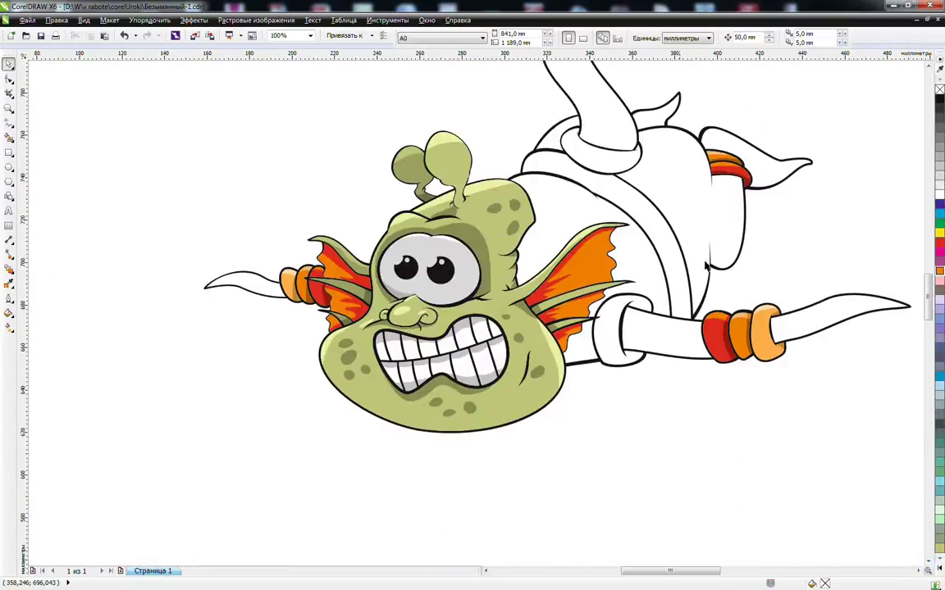
click(927, 68)
click(927, 67)
click(926, 67)
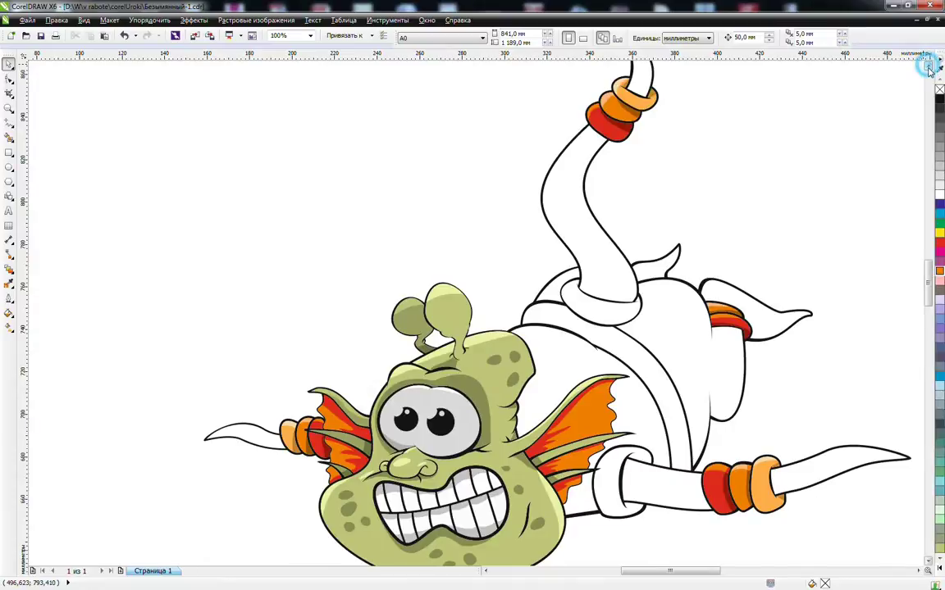
click(9, 138)
click(628, 467)
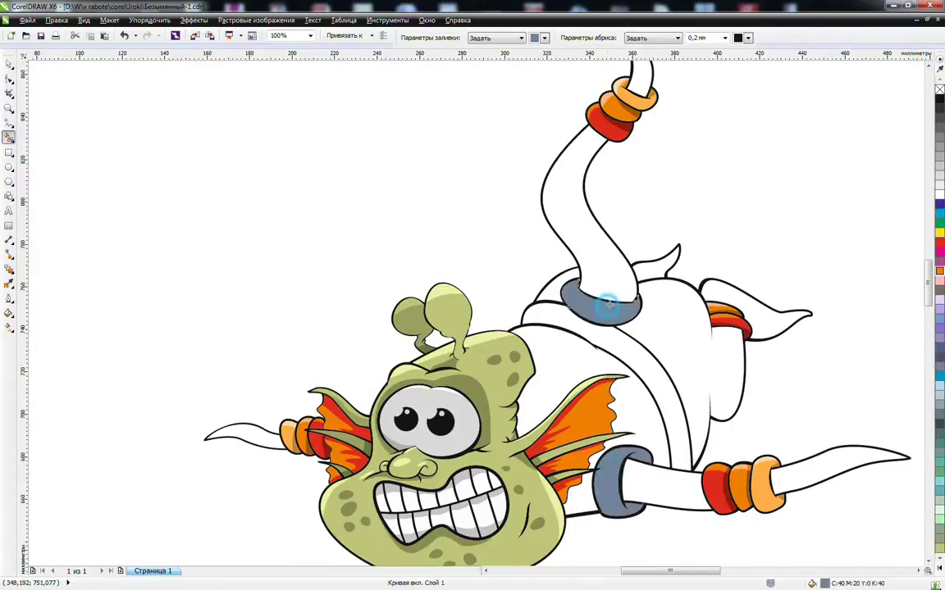
click(612, 304)
key(space)
shift+click(608, 478)
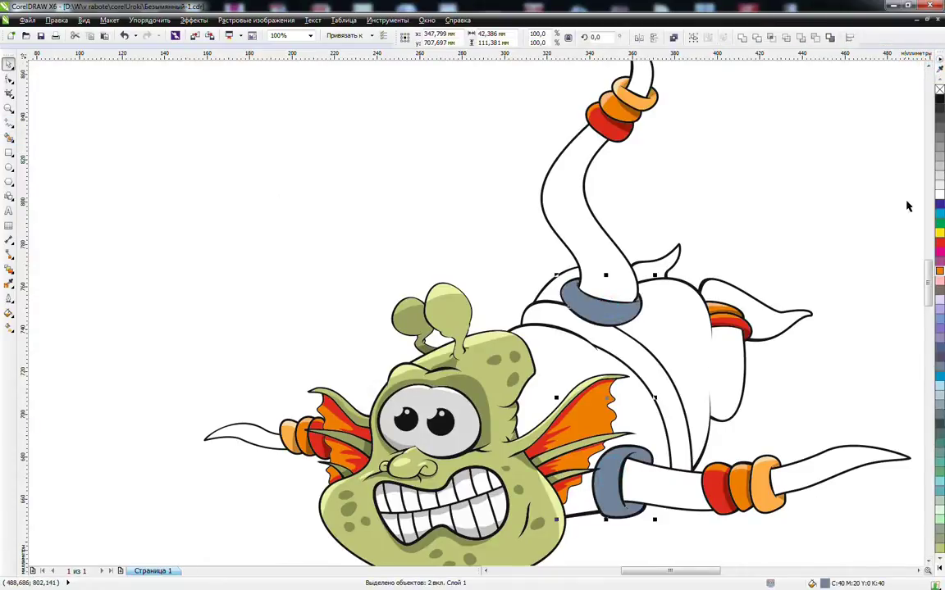
click(939, 222)
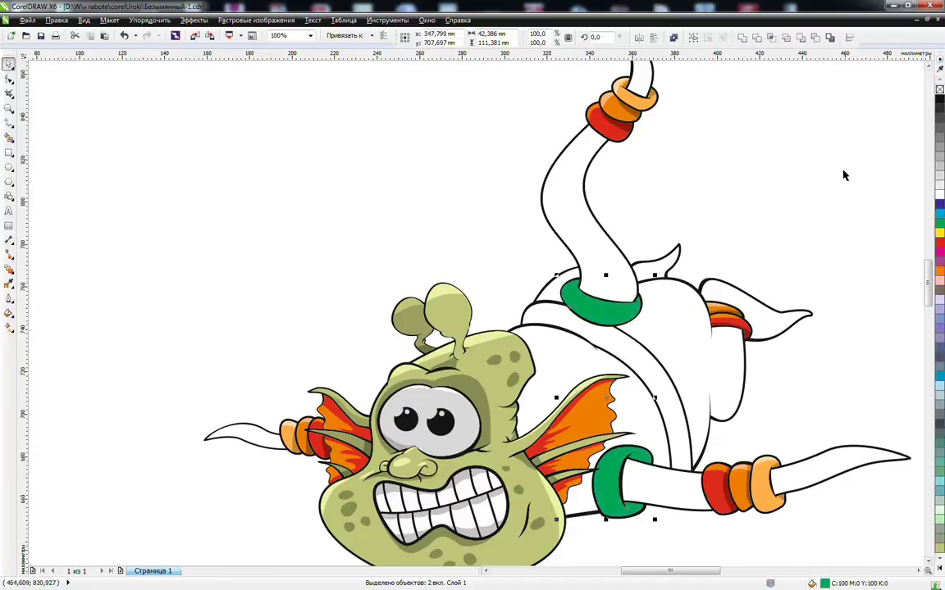
key(Escape)
Draw freehand highlight and shading curves across both green sleeve cuffs
click(9, 108)
drag(344, 185, 780, 513)
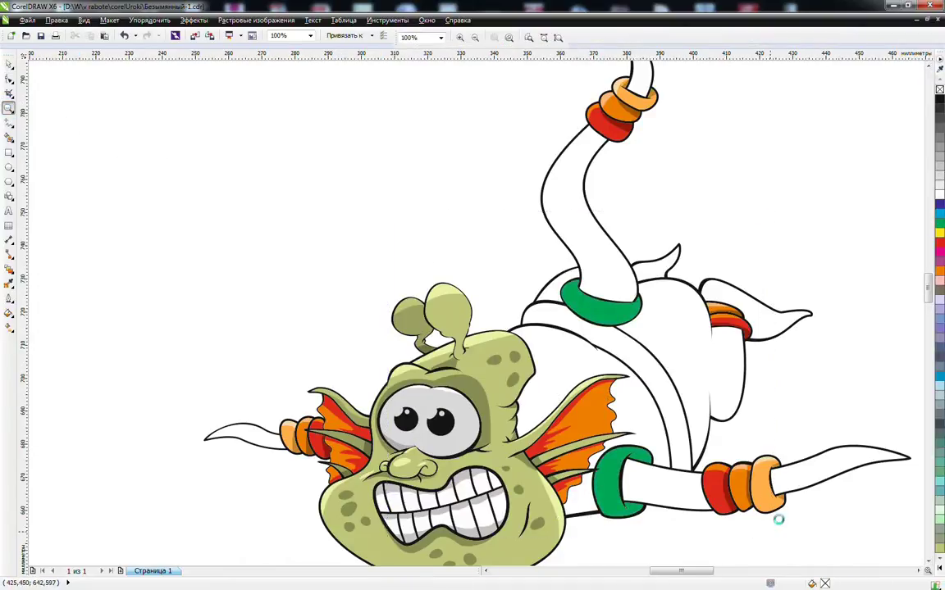
click(10, 121)
click(423, 211)
click(485, 170)
drag(487, 180, 461, 241)
drag(528, 259, 548, 178)
mouse_move(496, 486)
mouse_down()
mouse_move(533, 440)
mouse_move(625, 443)
mouse_up()
drag(550, 442, 607, 443)
mouse_move(537, 517)
mouse_down()
mouse_move(563, 533)
mouse_move(560, 553)
mouse_up()
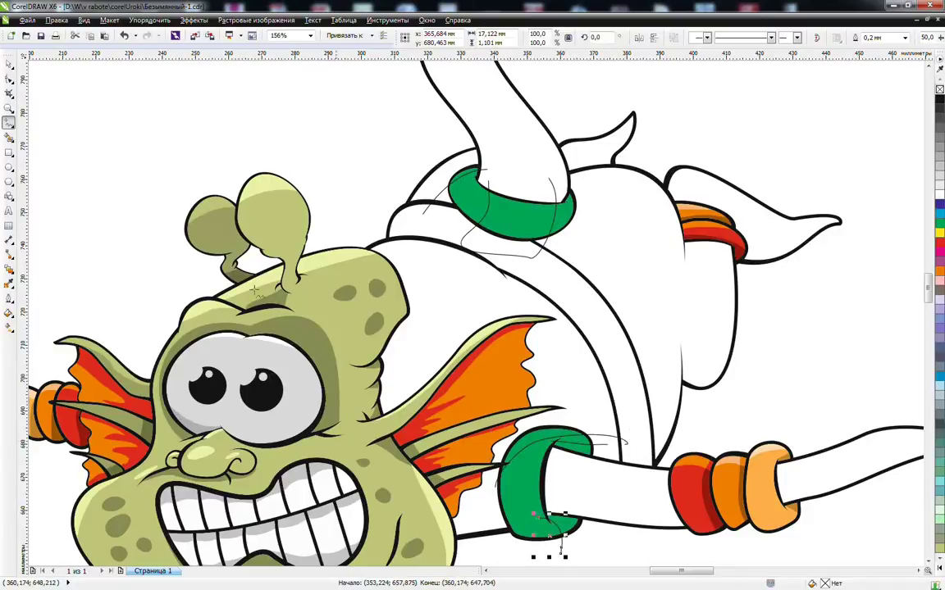
Create Smart Fill highlight and shade pieces on both green cuffs, and delete the guide curves
click(9, 137)
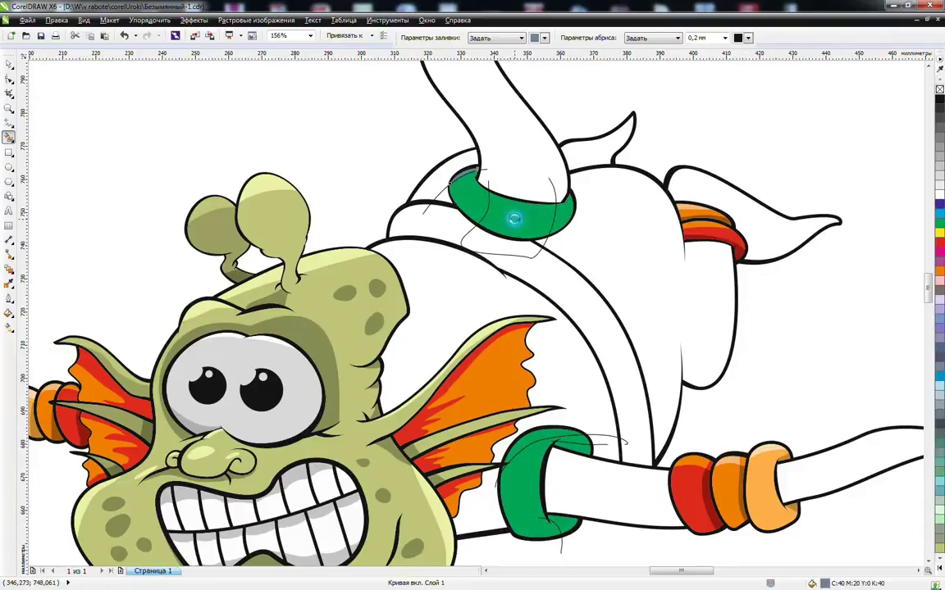
click(512, 212)
click(581, 448)
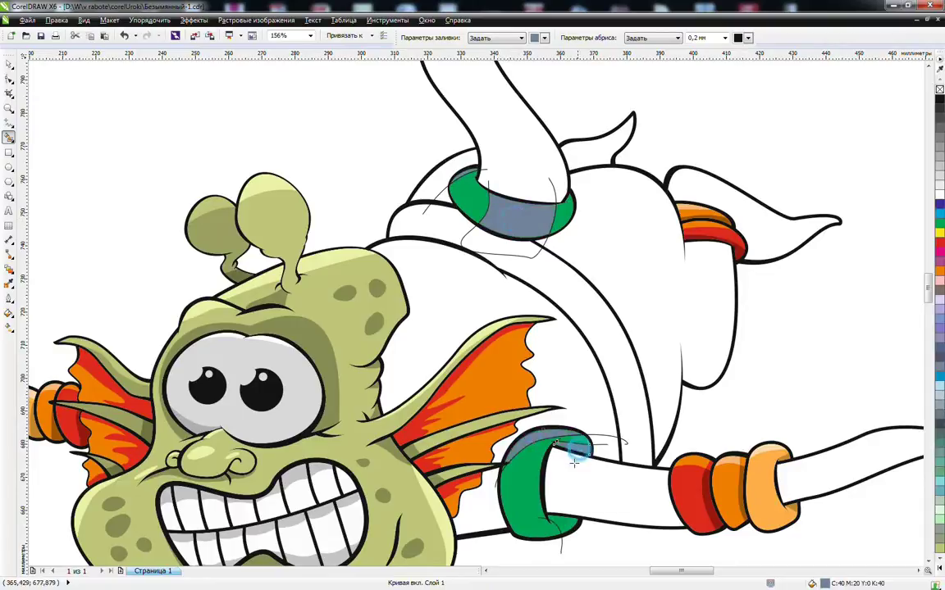
click(564, 523)
key(space)
click(562, 545)
key(Escape)
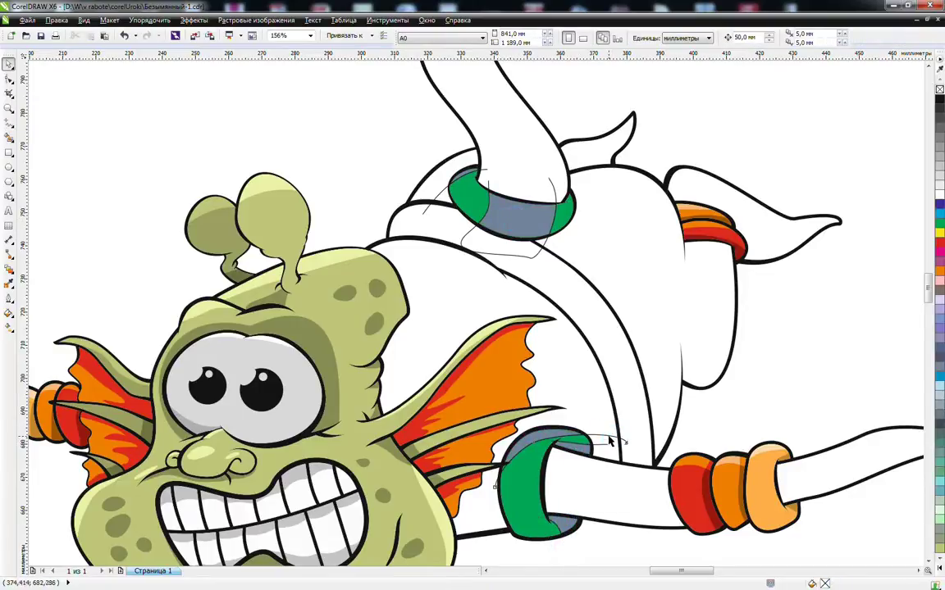
click(532, 257)
key(Delete)
click(441, 195)
key(Delete)
Copy the green cuff's properties to the upper cuff's highlight piece, and combine the two green cuff shapes into one curve
click(467, 190)
right_click(462, 174)
click(503, 236)
shift+click(525, 474)
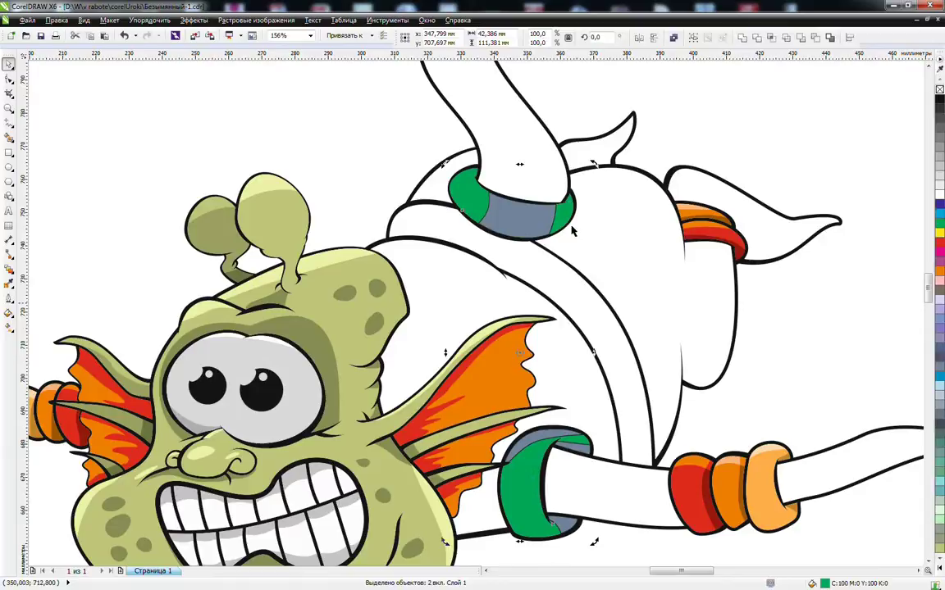
click(674, 39)
Fill the upper cuff's highlight with light green (C67 M0 Y66 K0) and merge the lower cuff's highlight piece with it
click(9, 312)
click(74, 299)
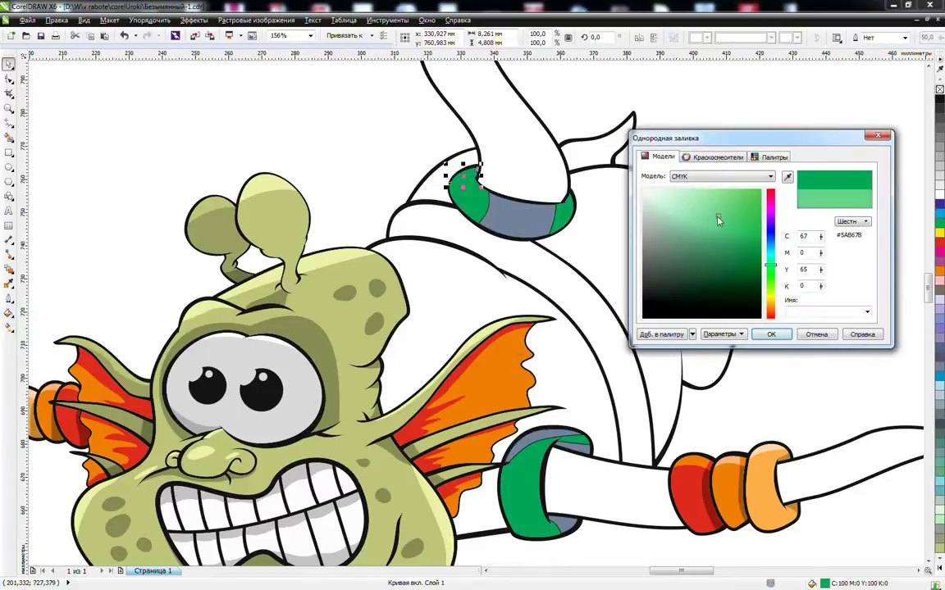
click(770, 333)
click(528, 443)
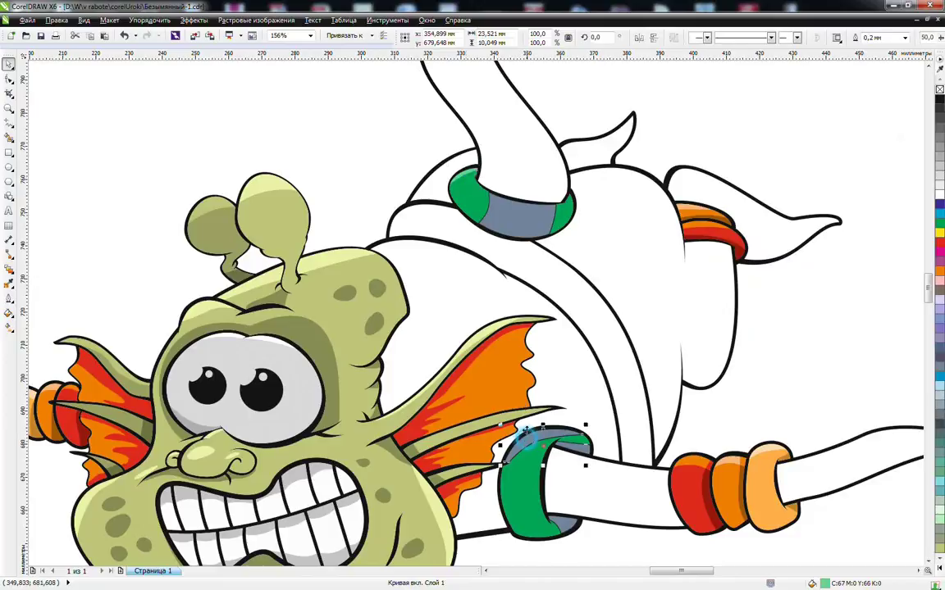
shift+click(467, 175)
click(742, 39)
Copy the green cuff's properties to the upper cuff's shade piece and change its fill to a darker green
click(474, 197)
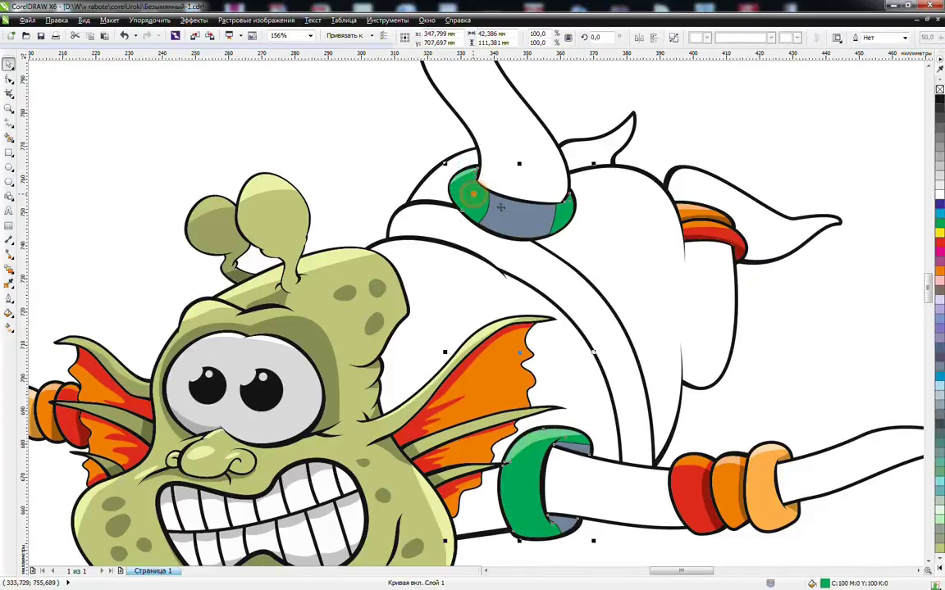
right_click(508, 210)
click(571, 270)
click(9, 313)
click(41, 314)
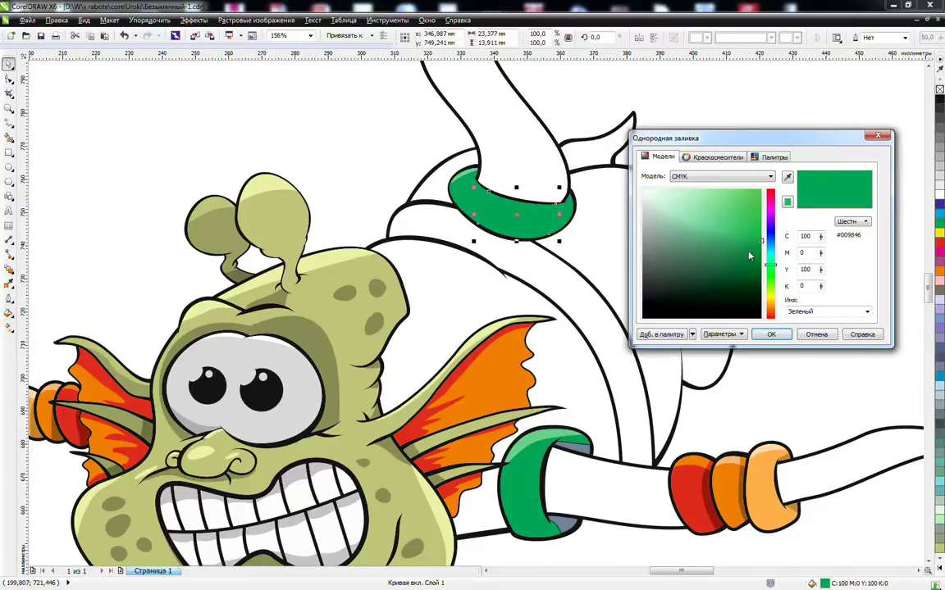
click(752, 269)
click(771, 333)
Combine the lower cuff's two shade pieces with the upper cuff's dark green shade into one curve
click(570, 446)
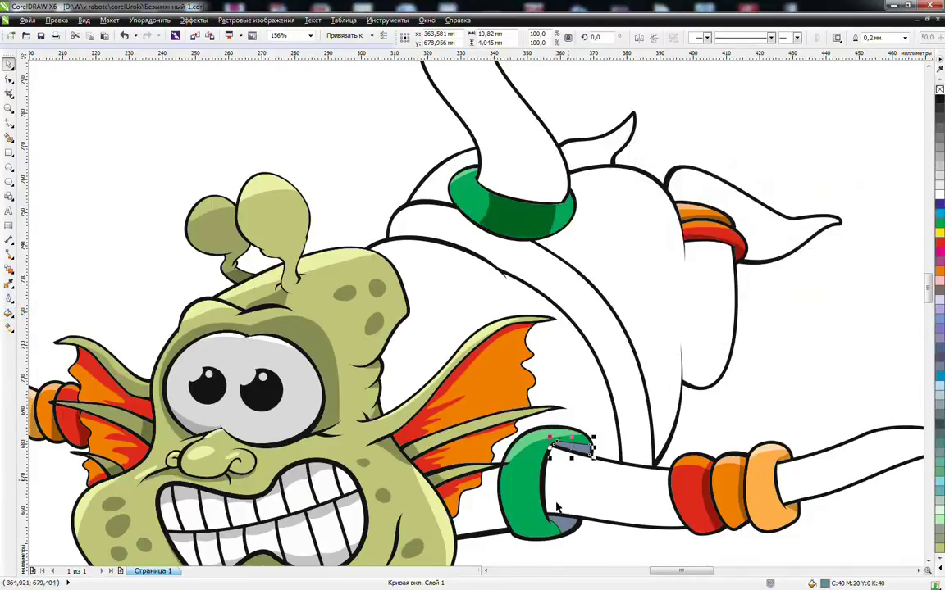
shift+click(562, 524)
shift+click(526, 224)
click(675, 39)
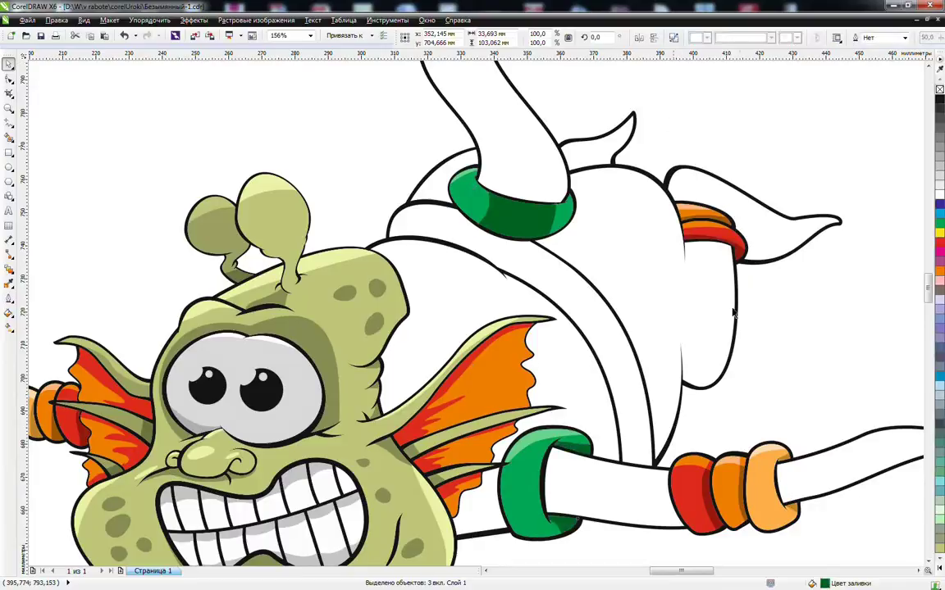
click(768, 375)
Create a smart-filled shape for the clothing stripe and colour it orange (C0 M60 Y100 K0)
click(8, 141)
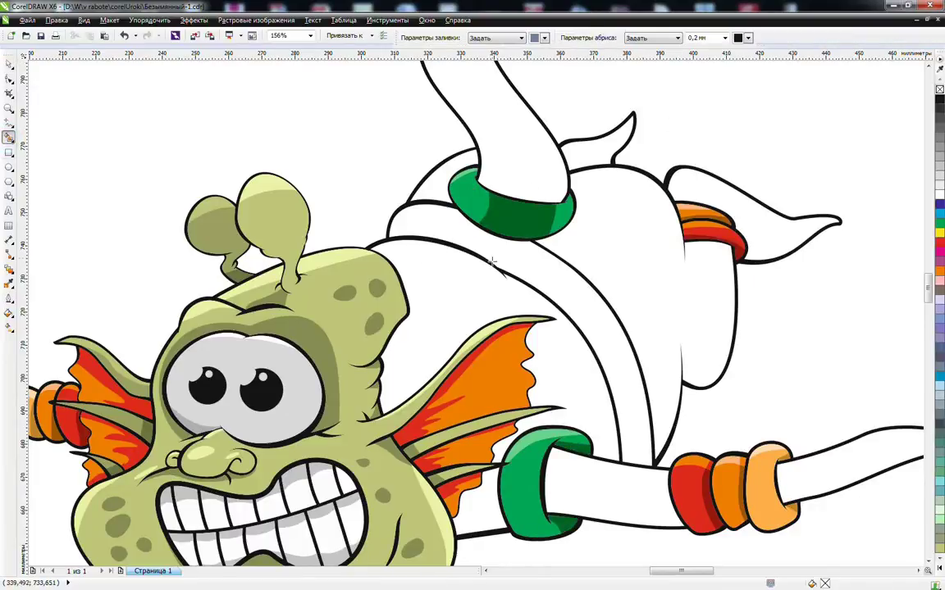
click(494, 275)
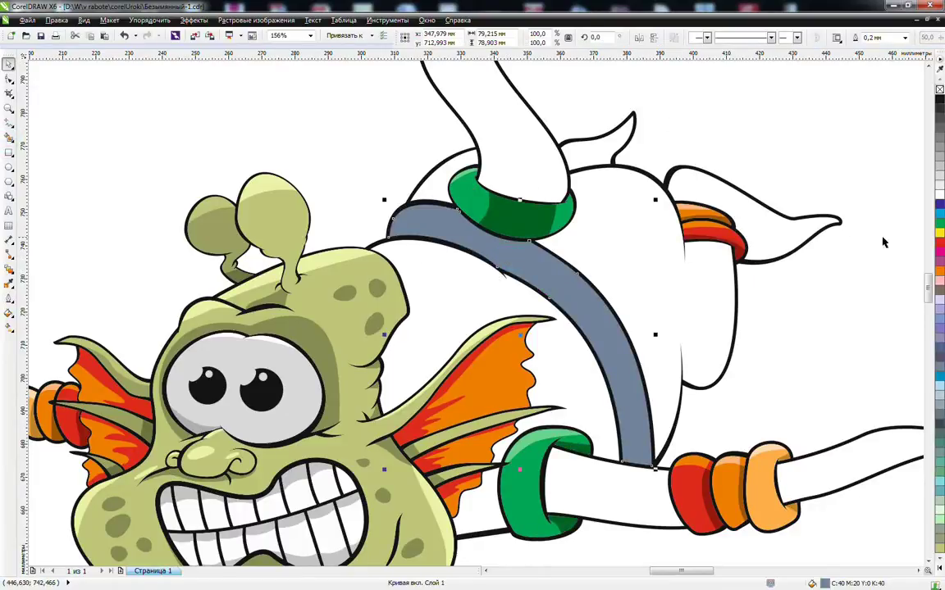
click(939, 272)
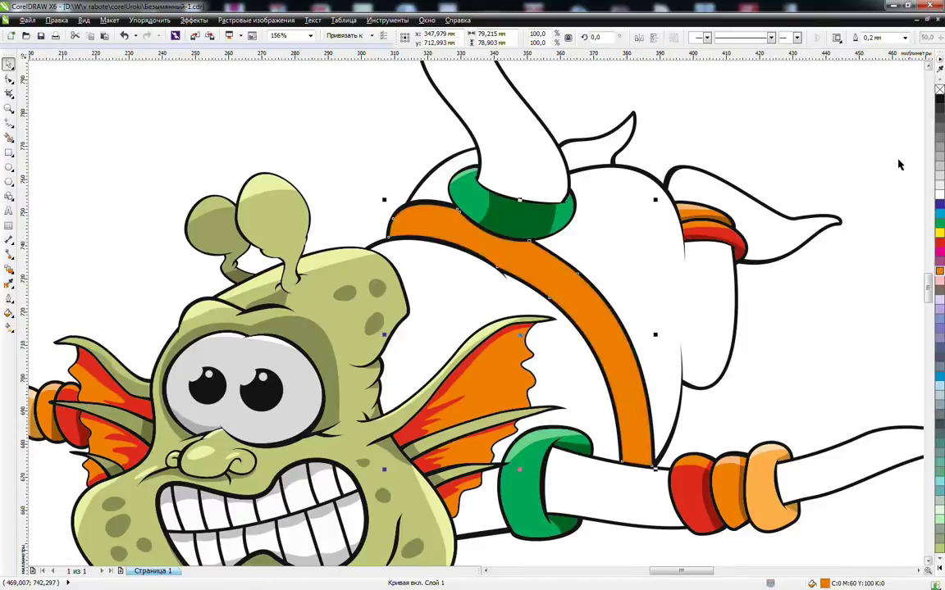
Draw freehand highlight and shade lines across the orange stripe and smart-fill the areas they enclose
click(9, 121)
click(378, 225)
drag(418, 212, 470, 201)
mouse_move(378, 235)
mouse_down()
mouse_move(432, 233)
mouse_move(477, 247)
mouse_up()
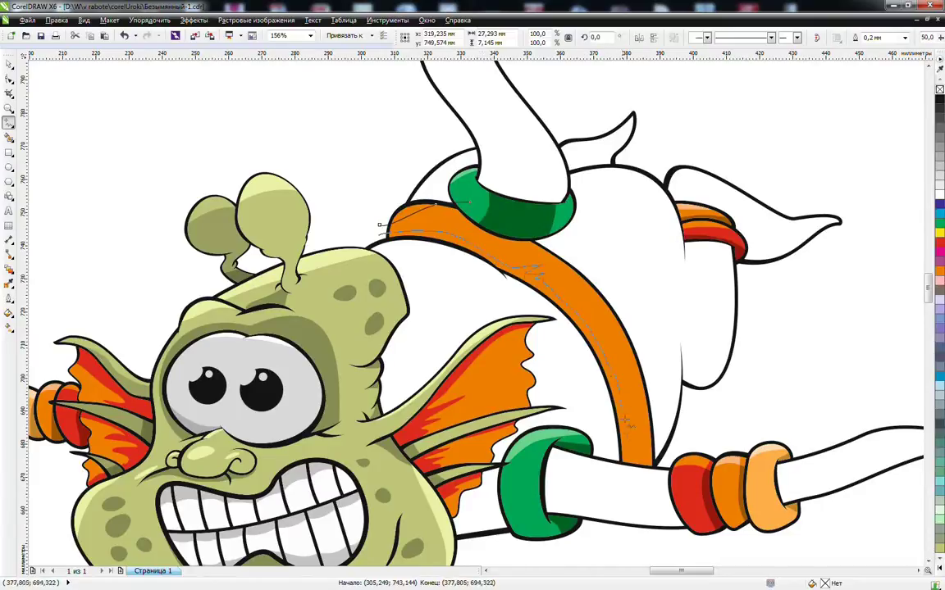
drag(693, 424, 691, 429)
click(9, 137)
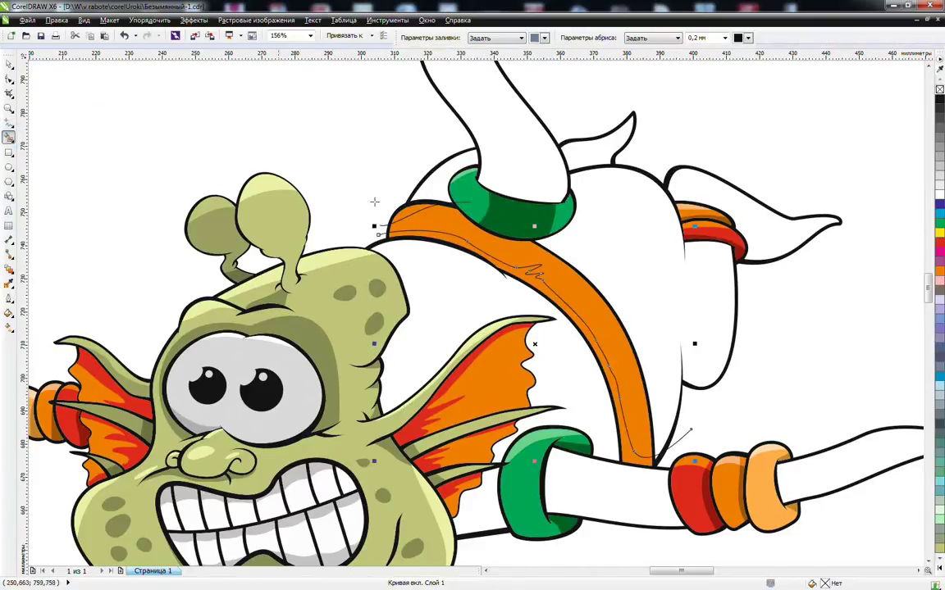
click(408, 211)
click(423, 236)
Combine the orange stripe with the limb's orange band into one curve and delete the drawn guide lines
key(space)
shift+click(723, 487)
click(671, 38)
click(460, 204)
key(Escape)
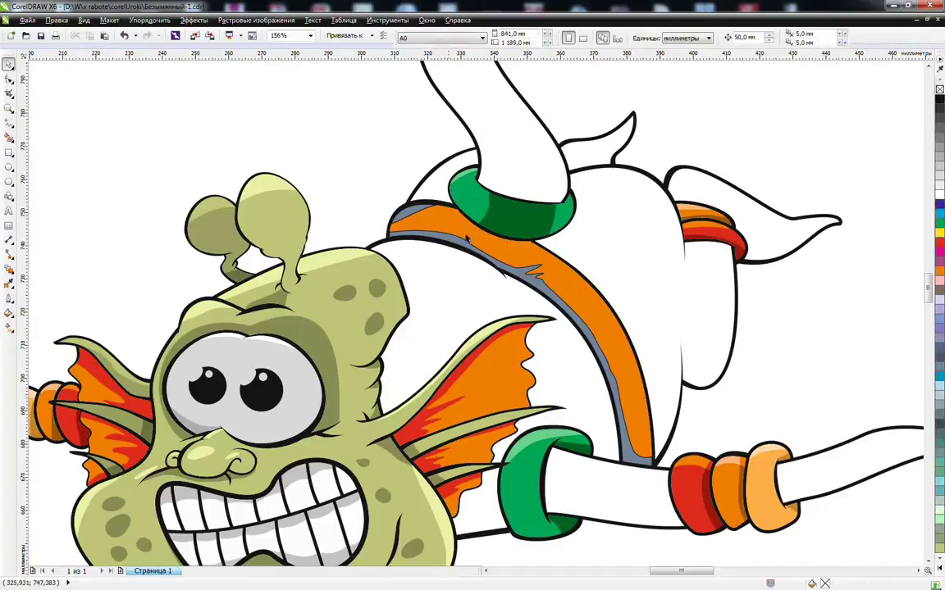
Combine the stripe's highlight piece with the orange band's light highlight and its shade piece with the band's darker shade
click(408, 215)
shift+click(730, 453)
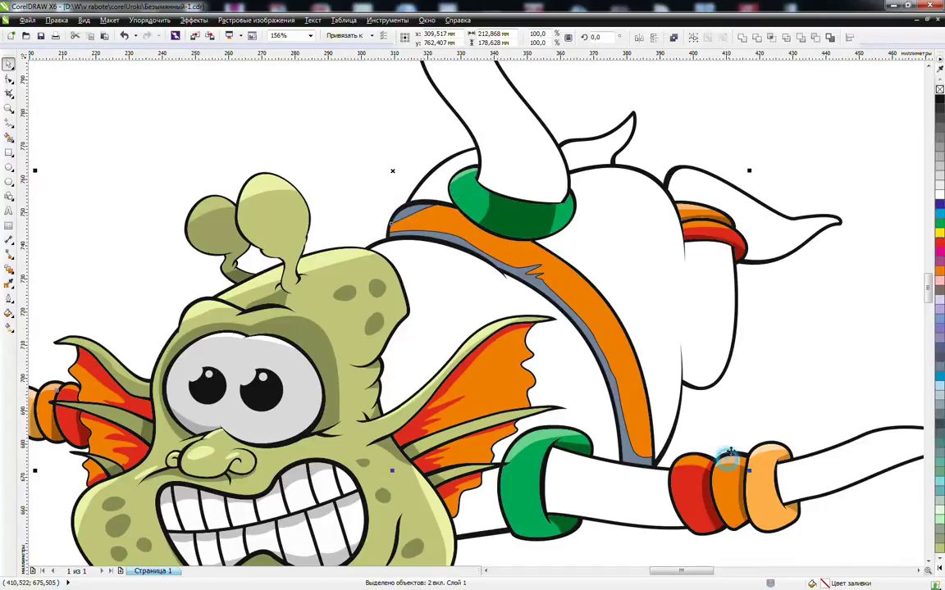
click(674, 38)
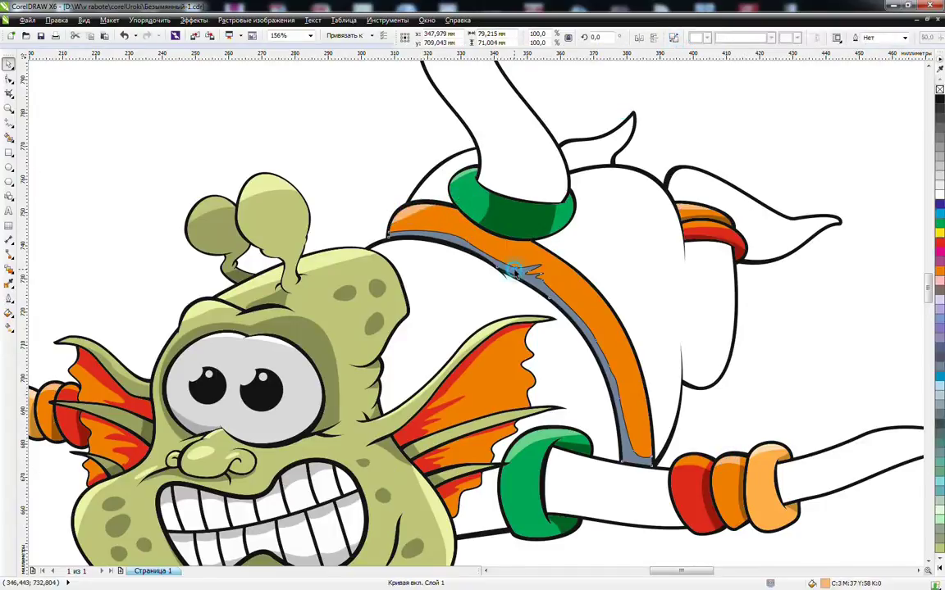
shift+click(741, 487)
click(748, 41)
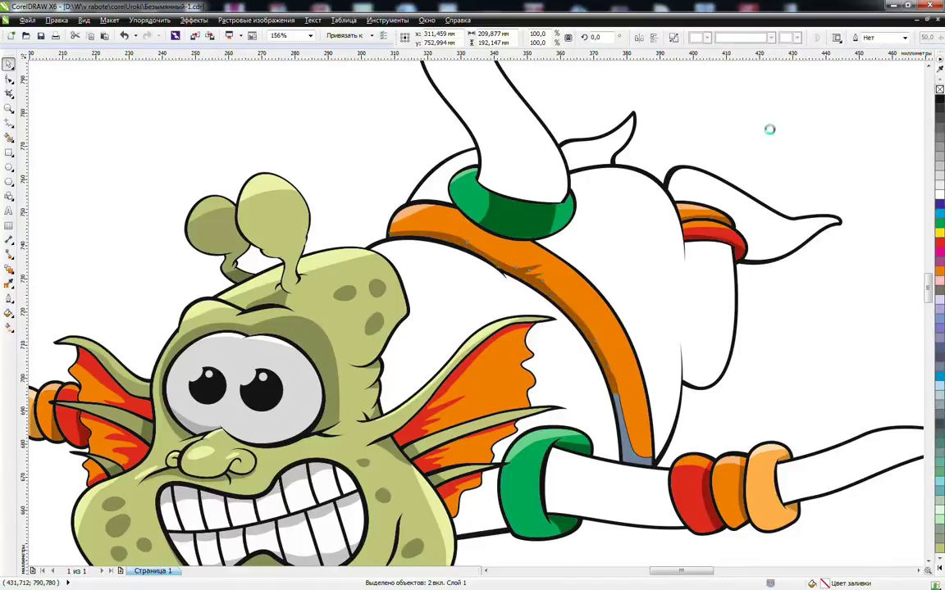
click(380, 203)
Smart-fill the torso areas between the head and the orange stripe, colour them green (C100 M0 Y100 K0) and remove their outline
click(10, 138)
click(448, 296)
click(492, 492)
key(space)
click(567, 377)
click(935, 223)
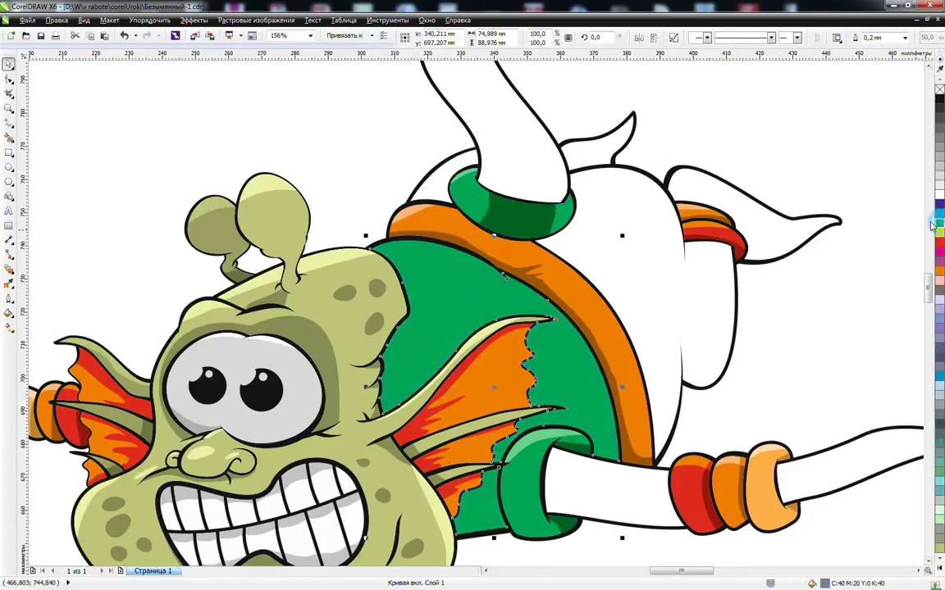
right_click(939, 89)
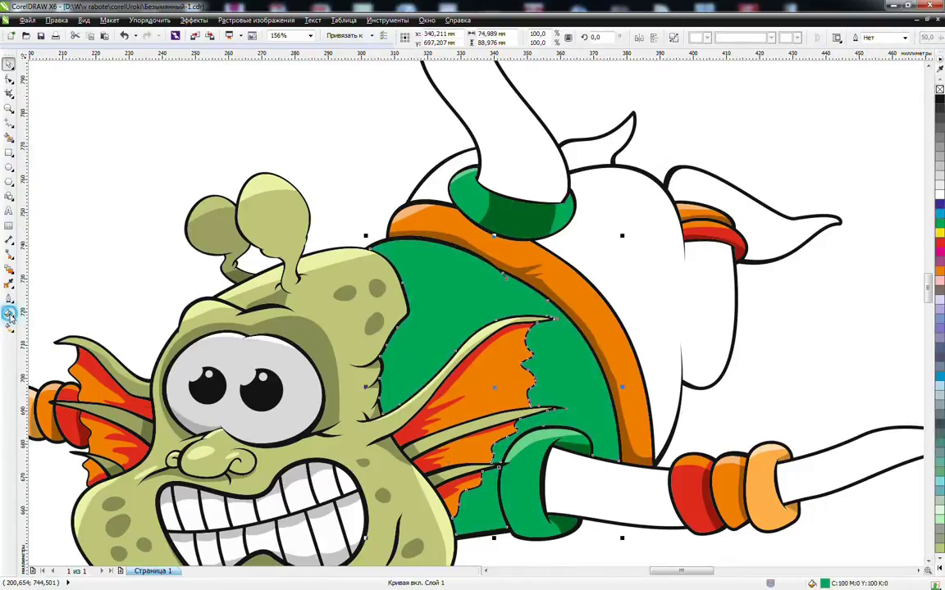
Change the torso's uniform fill to a muted green (C73 M17 Y67 K22)
click(9, 314)
click(38, 317)
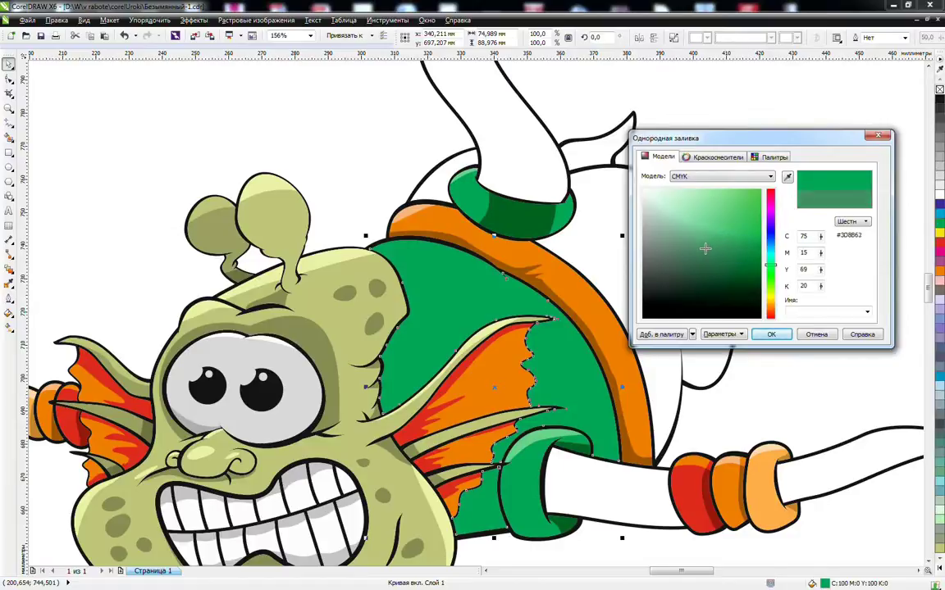
click(771, 334)
key(Escape)
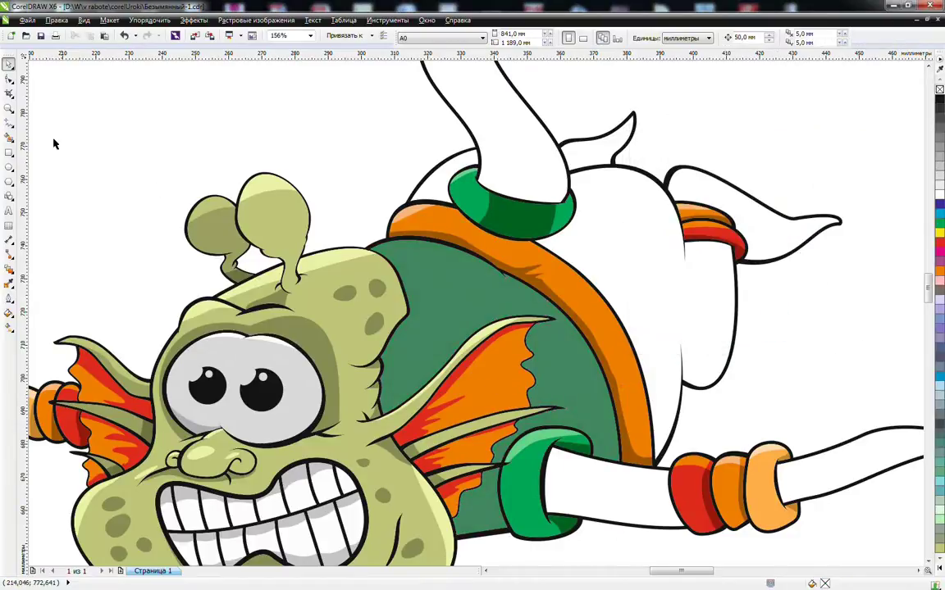
Draw a curved highlight line across the torso's upper edge, try a smart fill above it and undo that fill
click(9, 125)
mouse_move(362, 260)
mouse_down()
mouse_move(429, 244)
mouse_move(485, 250)
mouse_up()
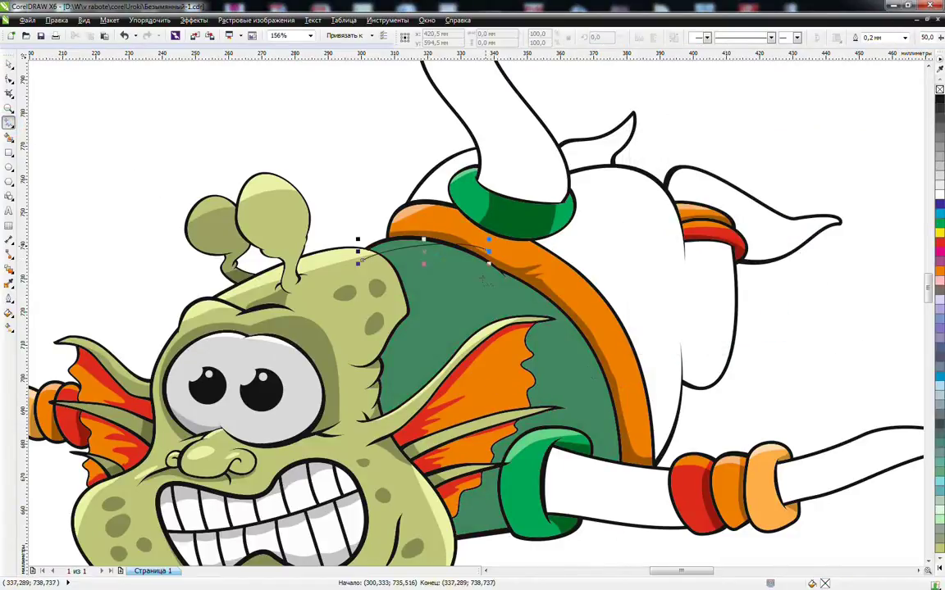
click(9, 138)
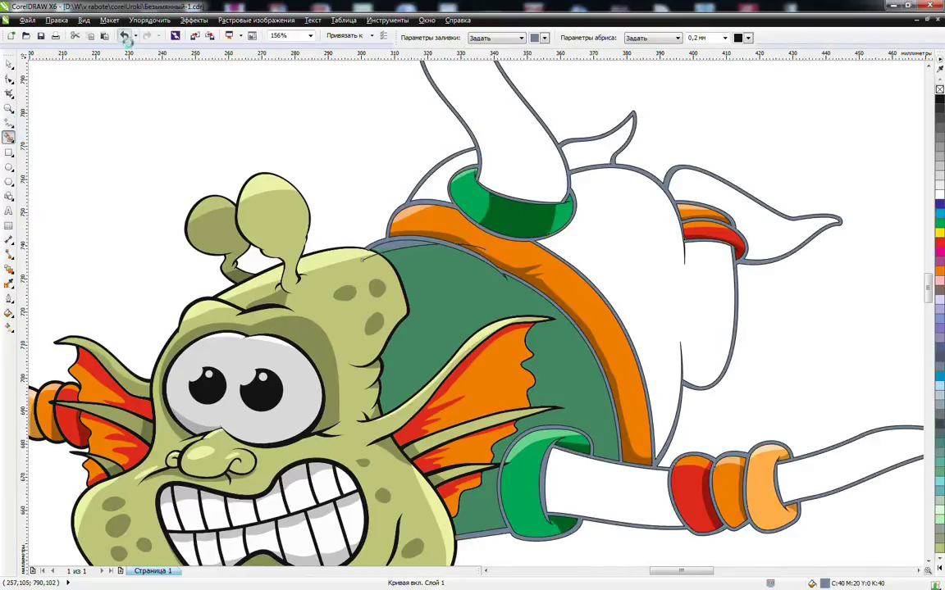
click(123, 37)
Close the highlight line into a shape above the torso's upper edge and intersect it with the torso
click(9, 122)
click(361, 260)
double_click(333, 225)
double_click(461, 225)
click(487, 249)
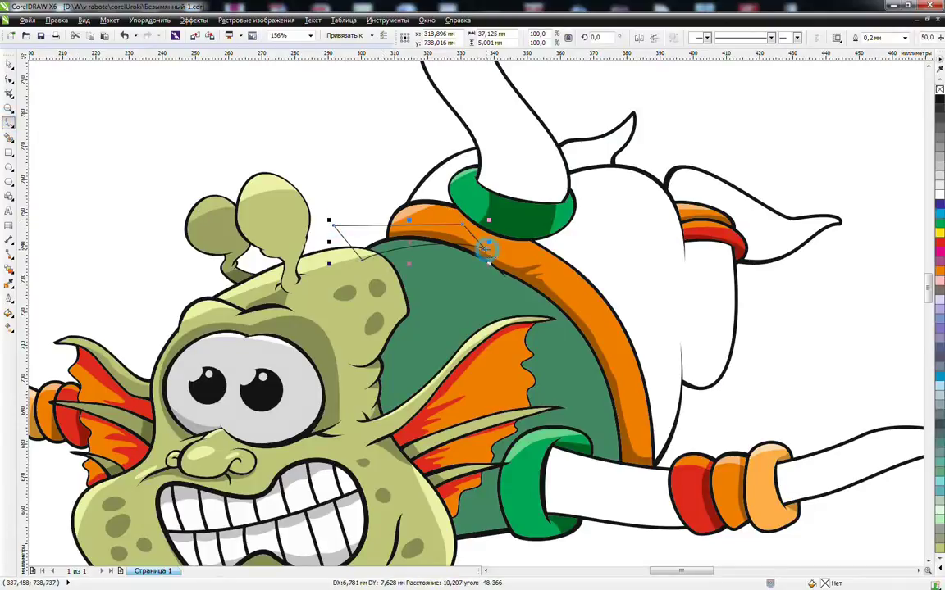
key(space)
shift+click(447, 281)
click(772, 38)
Fill the torso's highlight piece with light green (about C64 M0 Y58 K0) and clear away the helper shape
click(9, 312)
click(49, 316)
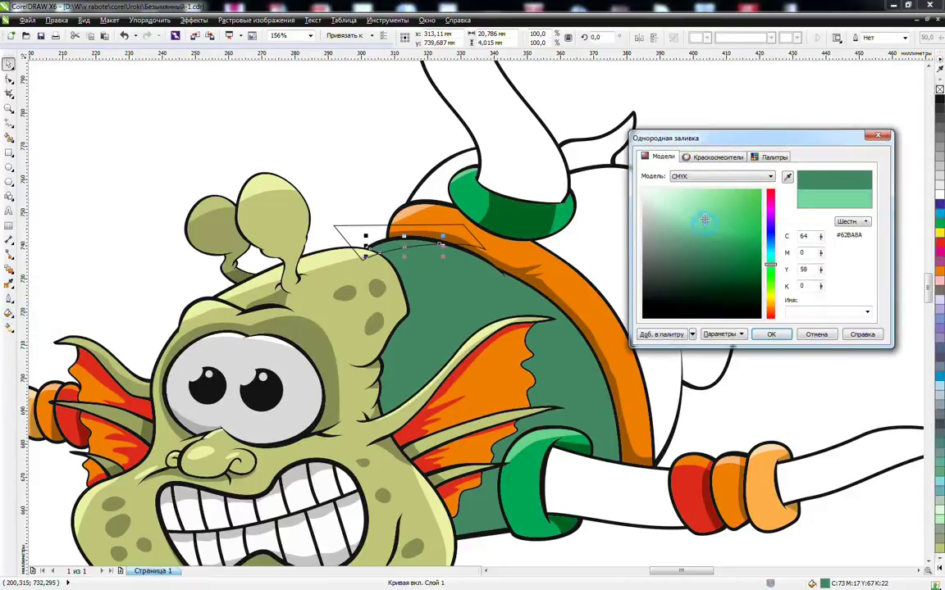
click(771, 334)
key(Escape)
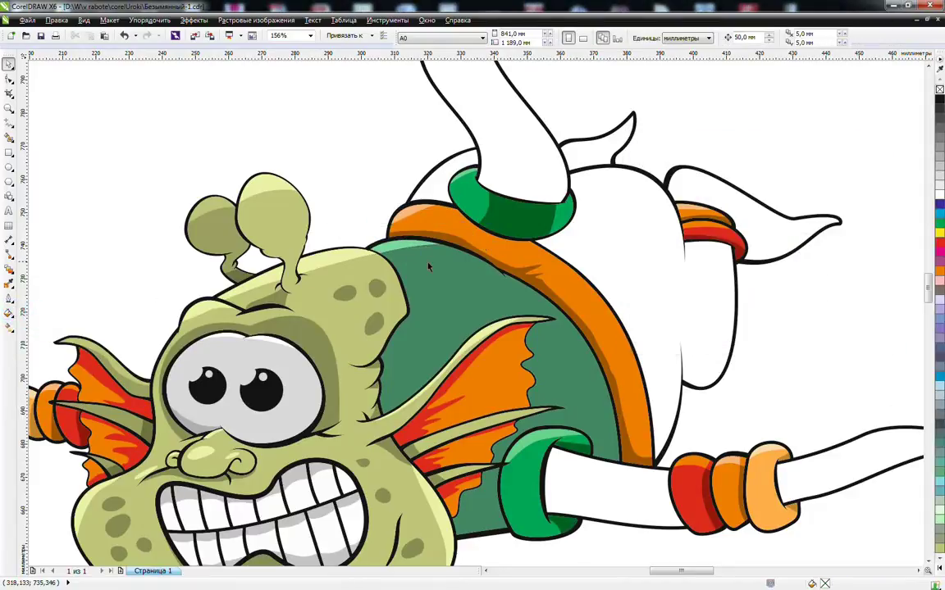
Draw jagged freehand shadow lines on the torso along the stripe, behind the ear fin and beside the neck
click(9, 122)
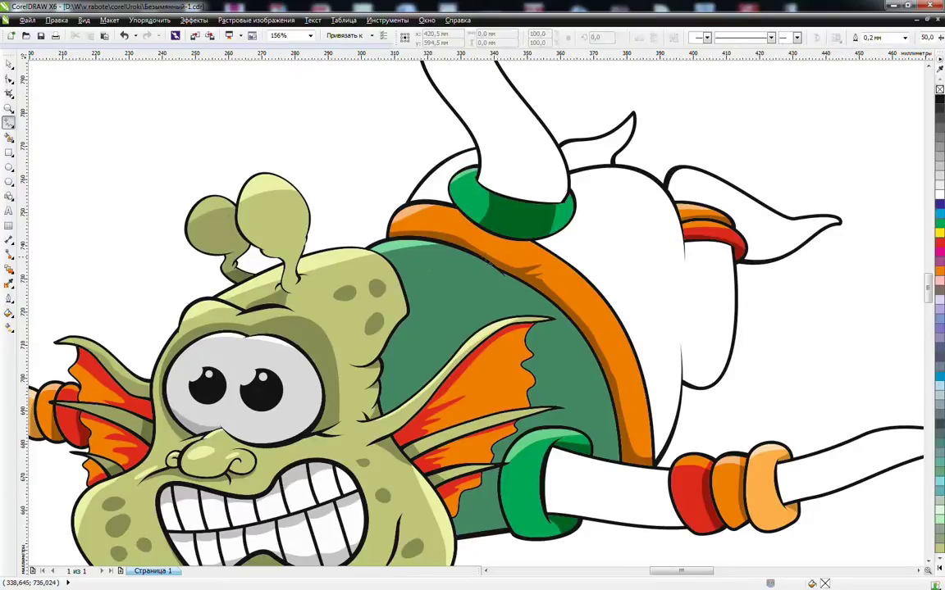
click(490, 263)
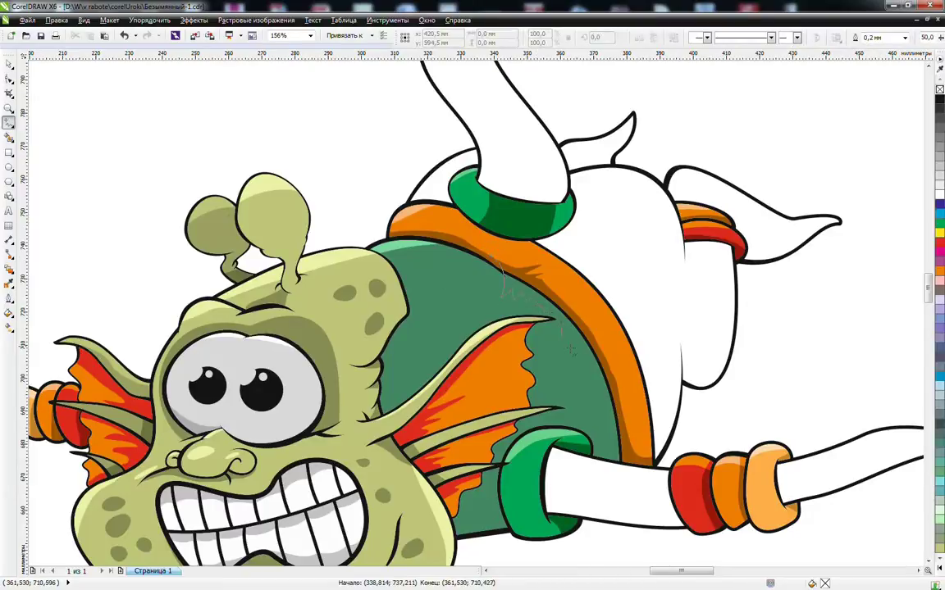
drag(596, 492, 595, 492)
drag(520, 375, 560, 370)
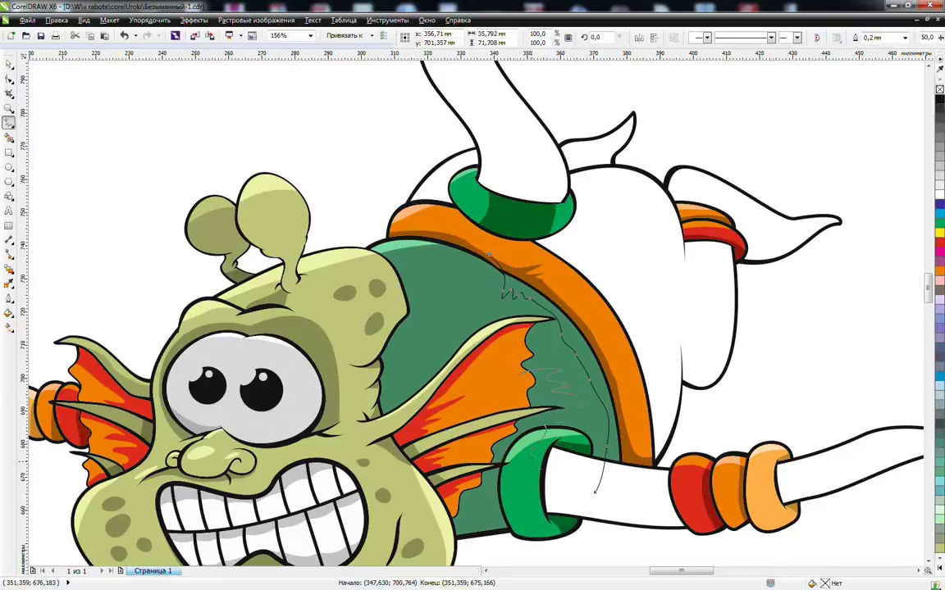
drag(531, 459, 531, 461)
drag(450, 373, 414, 345)
click(373, 354)
Reshape the nodes of the shadow line beside the neck into a sharp upward spike
click(8, 136)
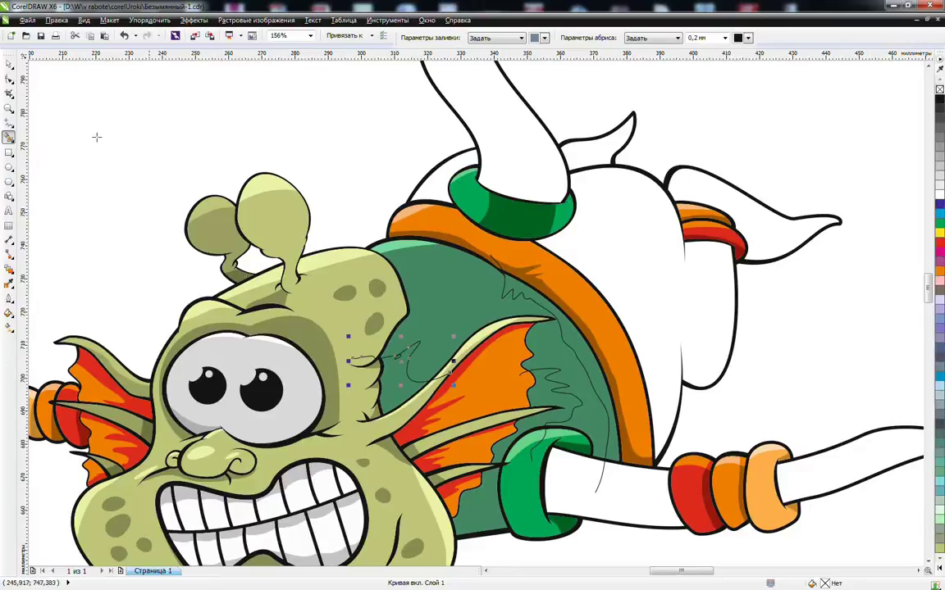
key(F10)
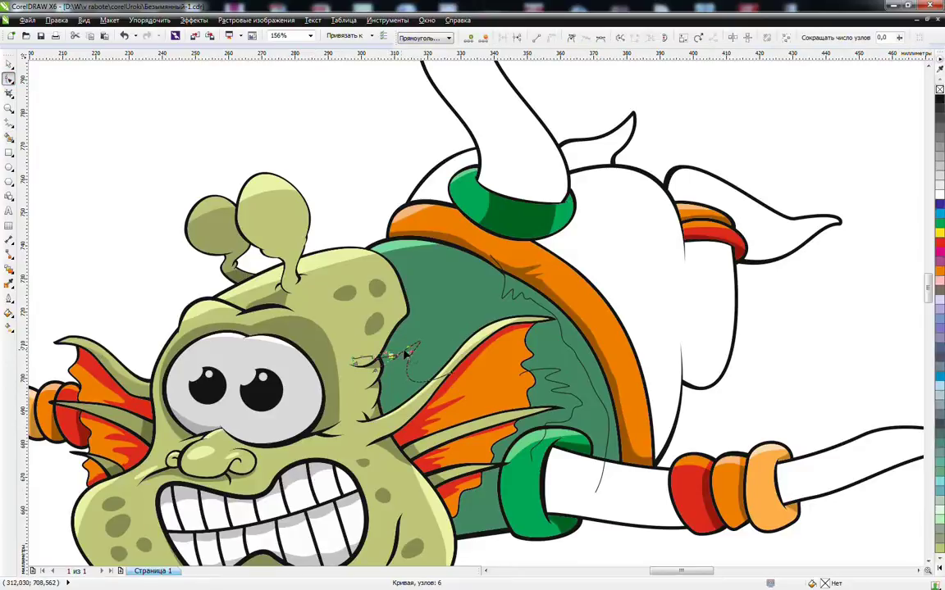
drag(405, 353, 410, 355)
mouse_move(410, 355)
mouse_down()
mouse_move(423, 349)
mouse_move(400, 350)
mouse_move(416, 359)
mouse_move(405, 335)
mouse_up()
click(571, 39)
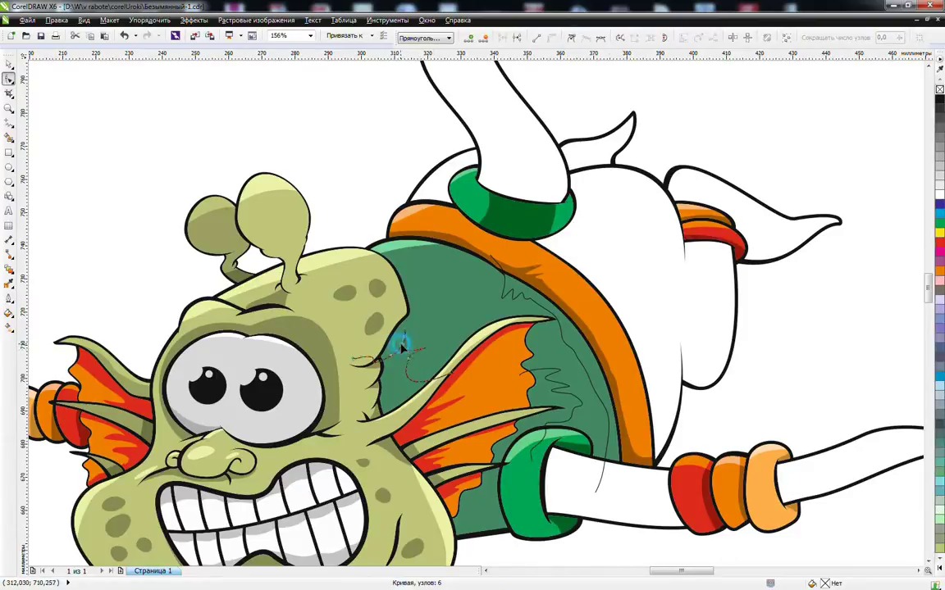
Smart-fill the four torso shadow areas beside the neck, below and behind the ear fin, and along the stripe
click(9, 136)
click(400, 385)
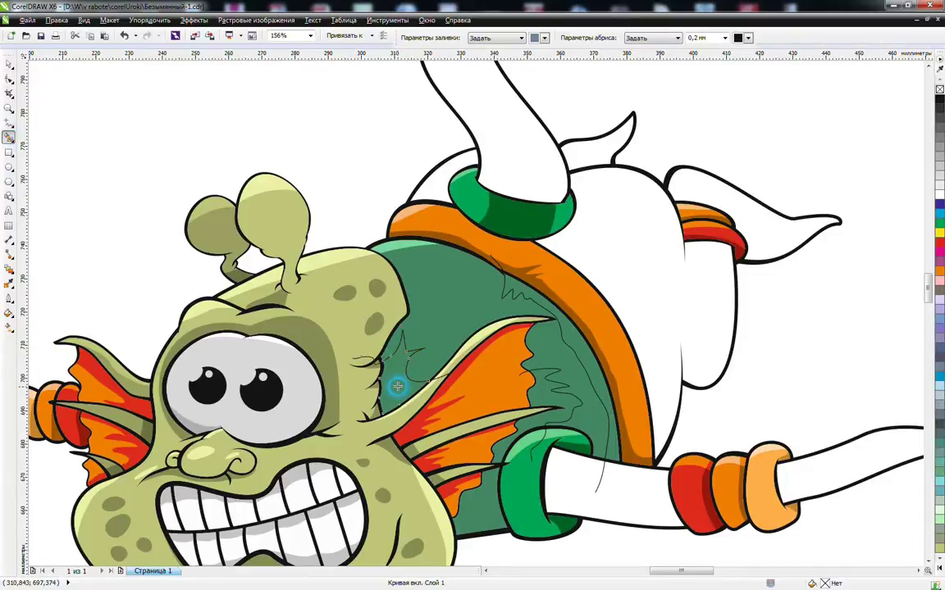
click(482, 496)
click(559, 402)
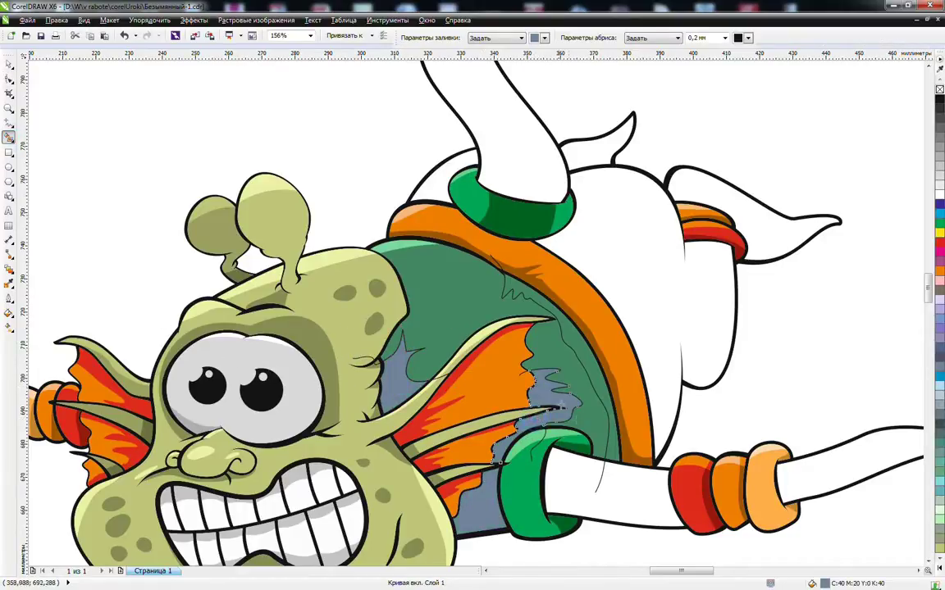
click(602, 383)
Delete the drawn shadow lines and combine the four torso shade pieces into one curve
key(space)
click(599, 480)
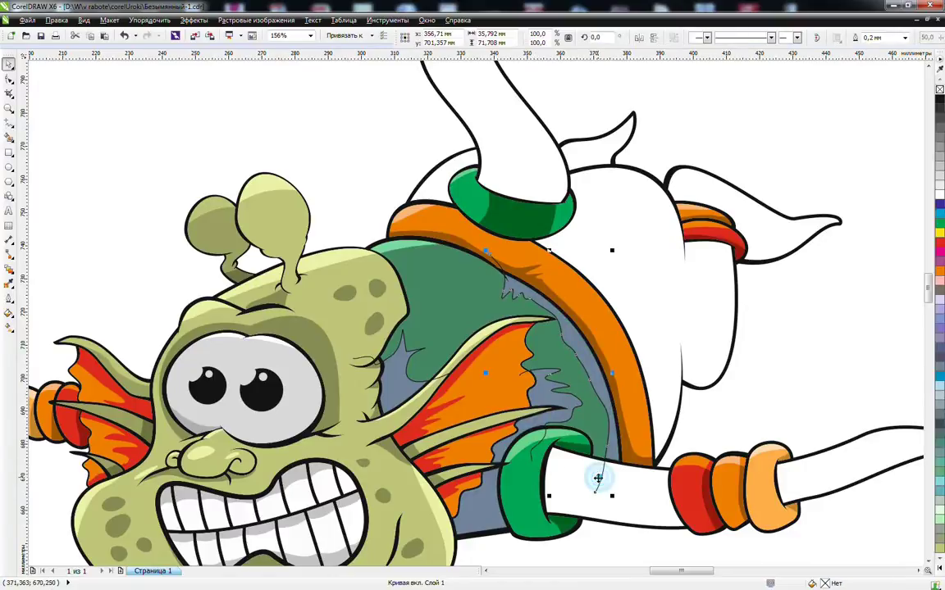
key(Delete)
click(554, 398)
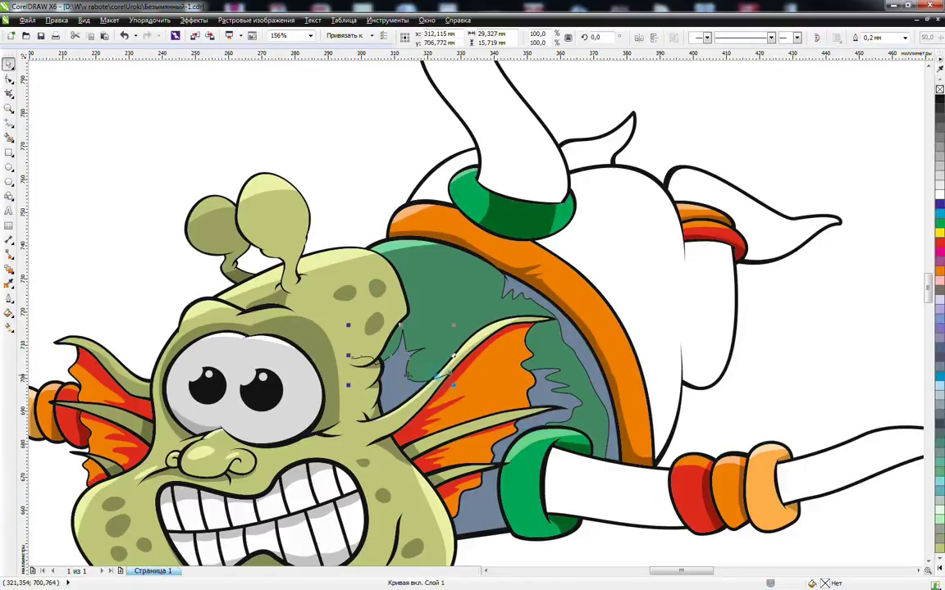
shift+click(554, 397)
shift+click(488, 480)
shift+click(582, 353)
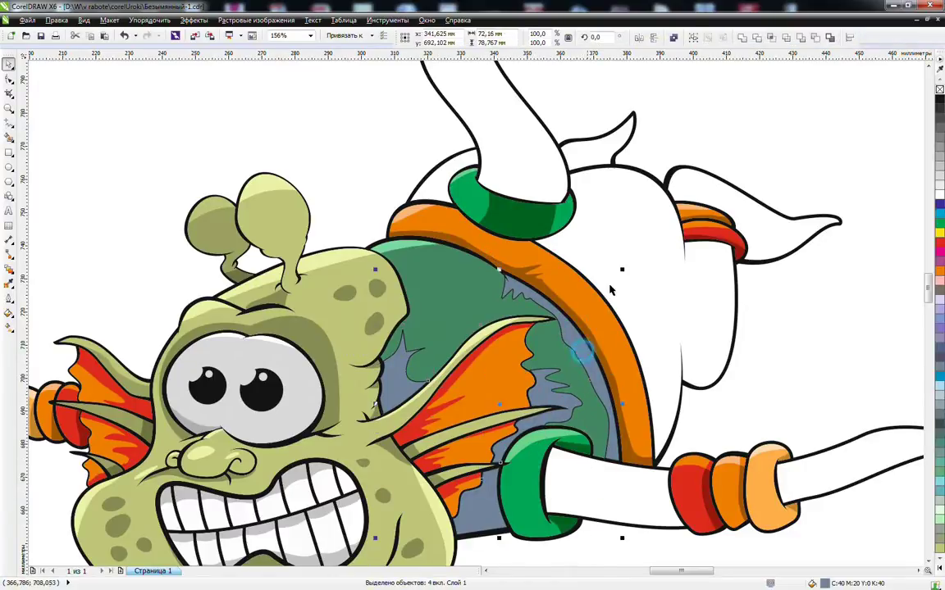
click(674, 39)
Copy the torso's properties to the combined shade and change its fill to a darker green
click(465, 305)
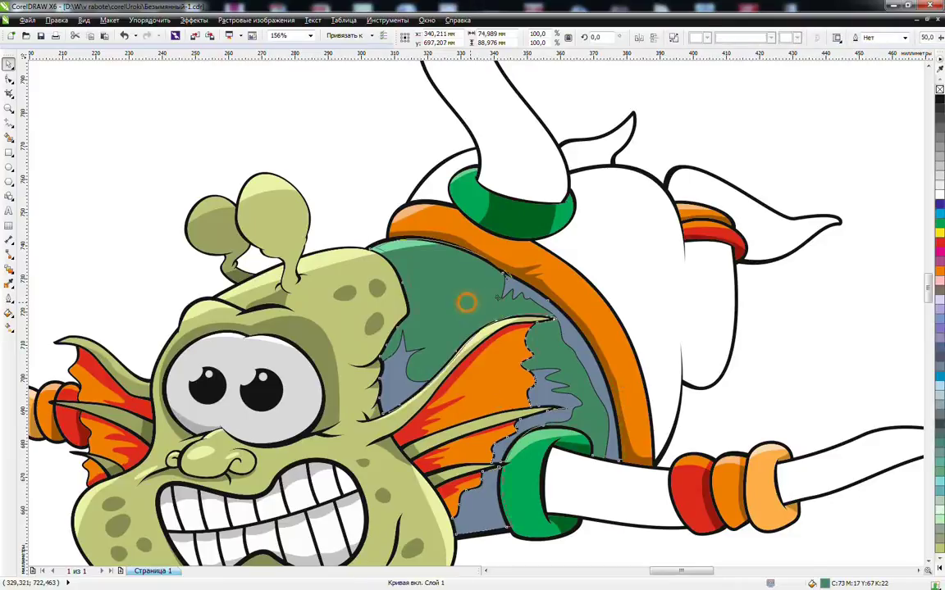
drag(466, 303, 517, 285)
click(595, 348)
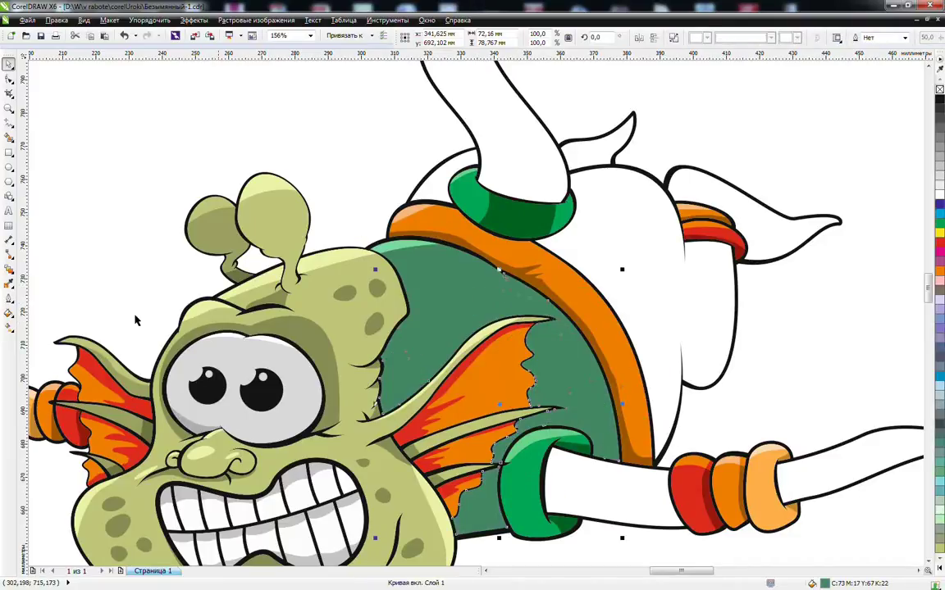
click(10, 310)
click(41, 314)
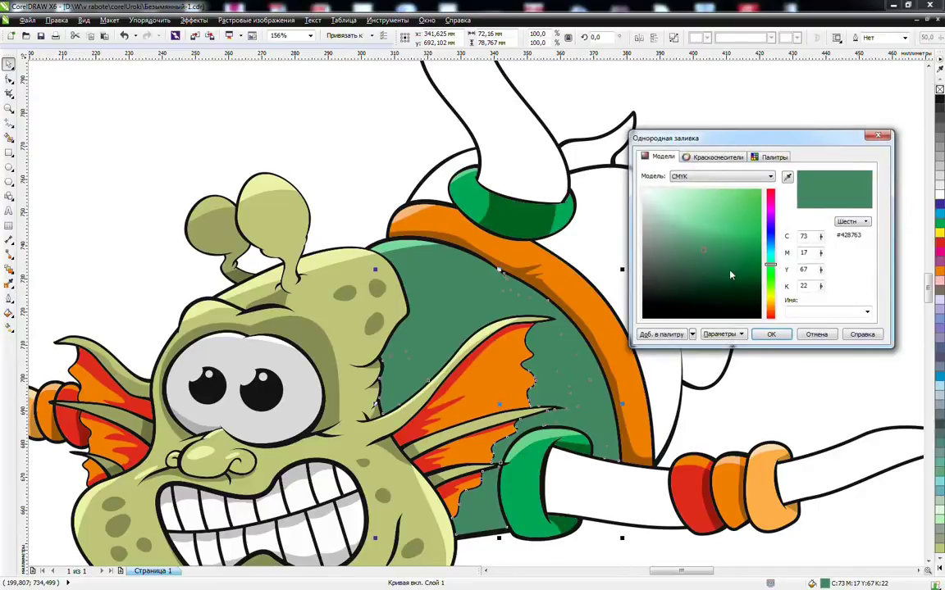
drag(734, 274, 710, 277)
click(771, 334)
Create smart-filled shapes for the rear body, the two pointed tail-like parts and the area behind the upper cuff
click(9, 137)
click(646, 217)
click(714, 200)
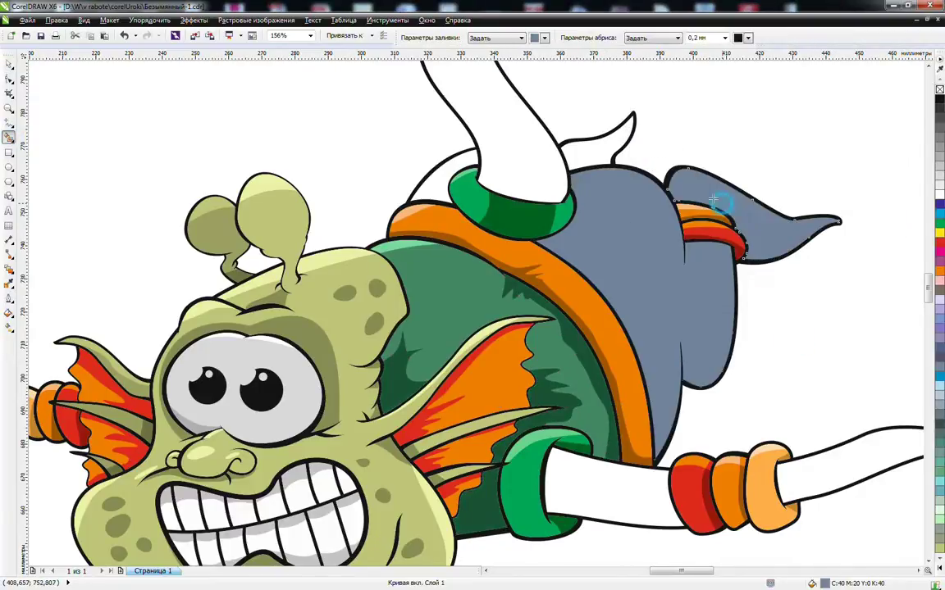
click(607, 160)
click(441, 177)
Select the four new rear body shapes and fill them with green (C100 M0 Y100 K0)
key(space)
shift+click(601, 154)
shift+click(613, 218)
shift+click(713, 195)
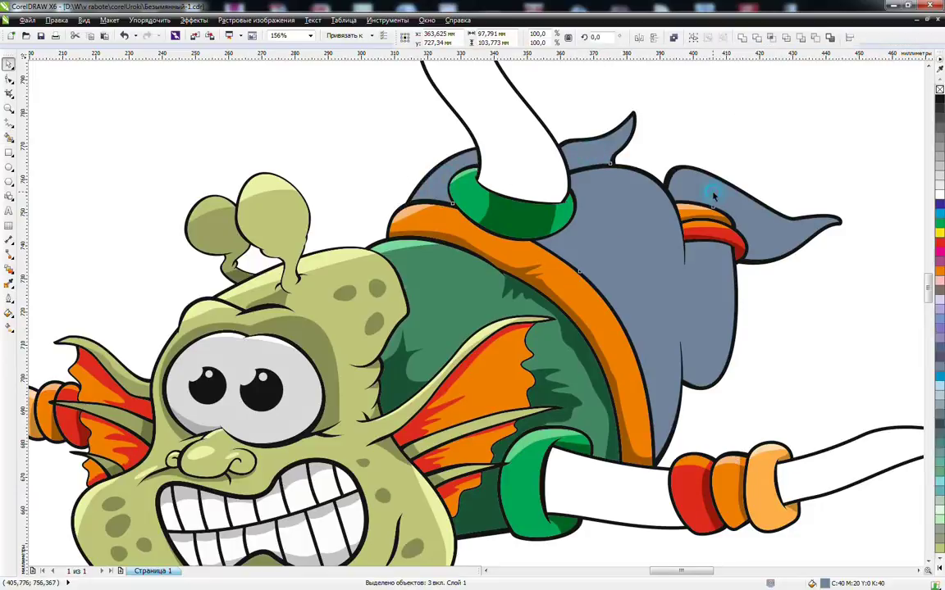
click(940, 223)
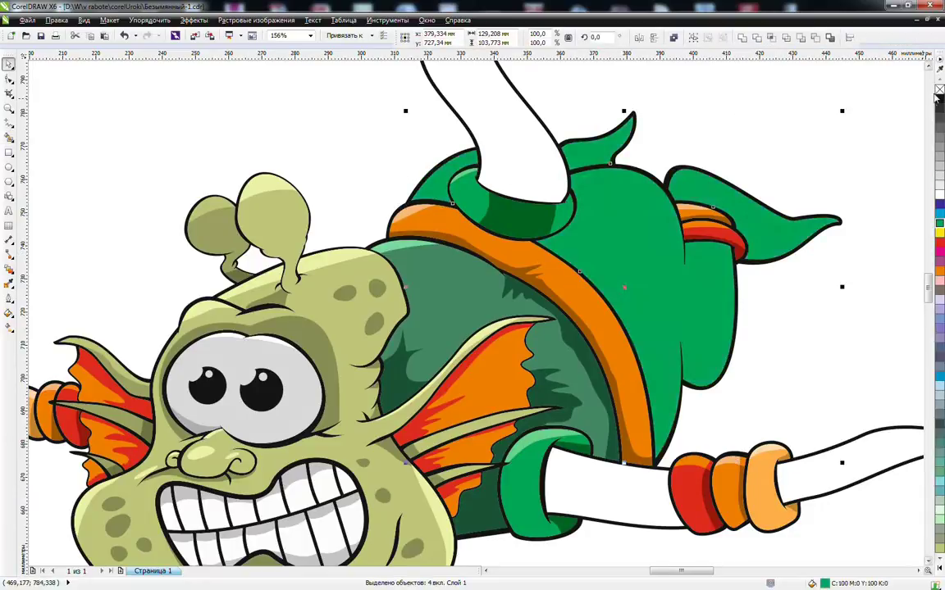
Combine the four green rear body shapes into one curve and set its fill to lighter green (C75 M0 Y79 K0)
click(279, 153)
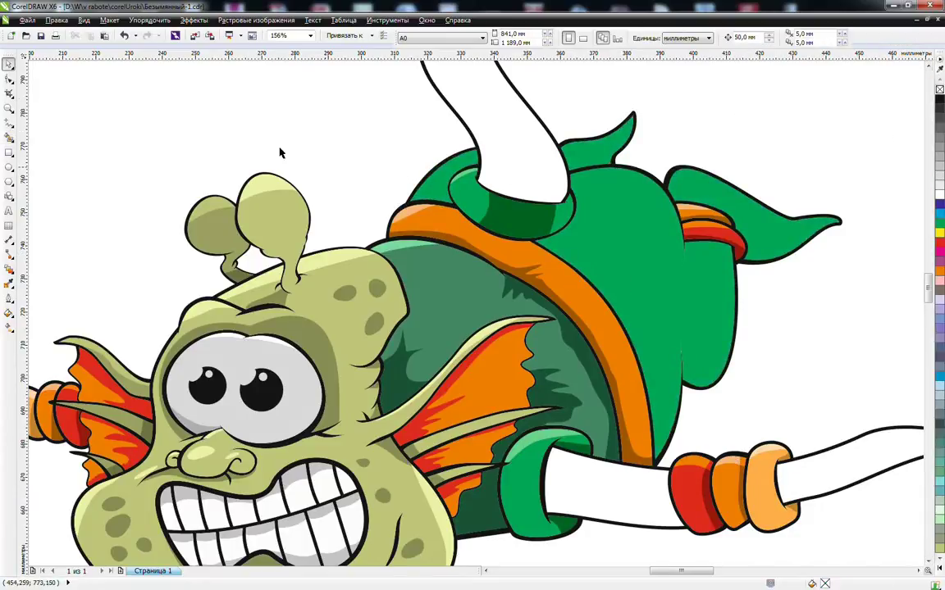
click(10, 125)
key(space)
click(447, 175)
shift+click(594, 149)
shift+click(609, 201)
shift+click(724, 202)
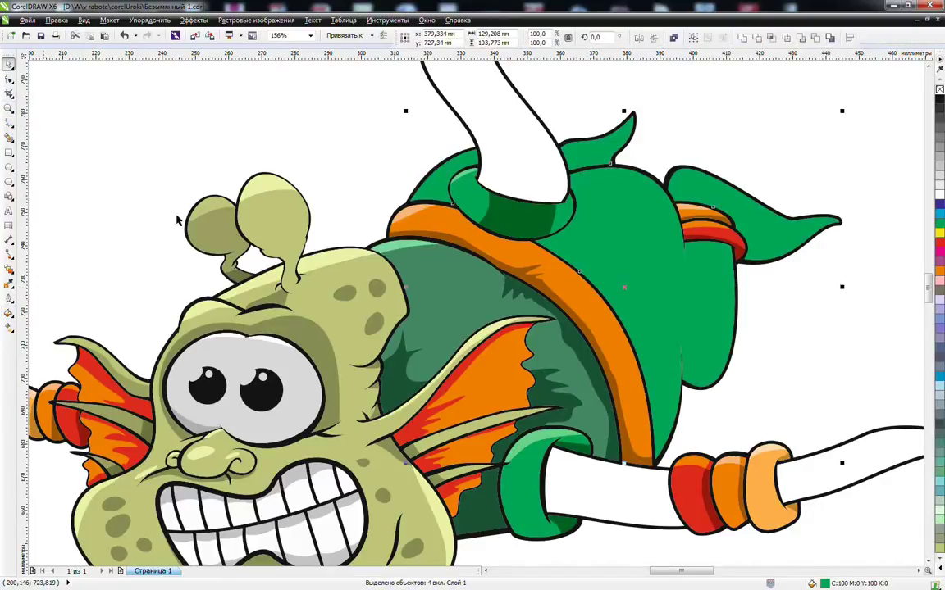
click(675, 38)
click(8, 315)
click(53, 321)
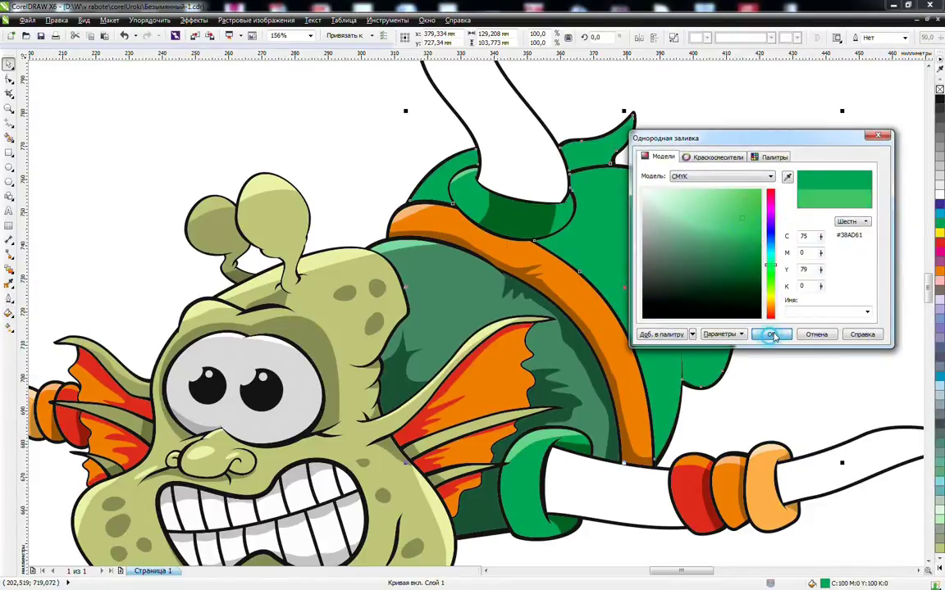
click(770, 333)
Draw freehand highlight lines along the upper edges of the rear body and both pointed tail parts
click(8, 121)
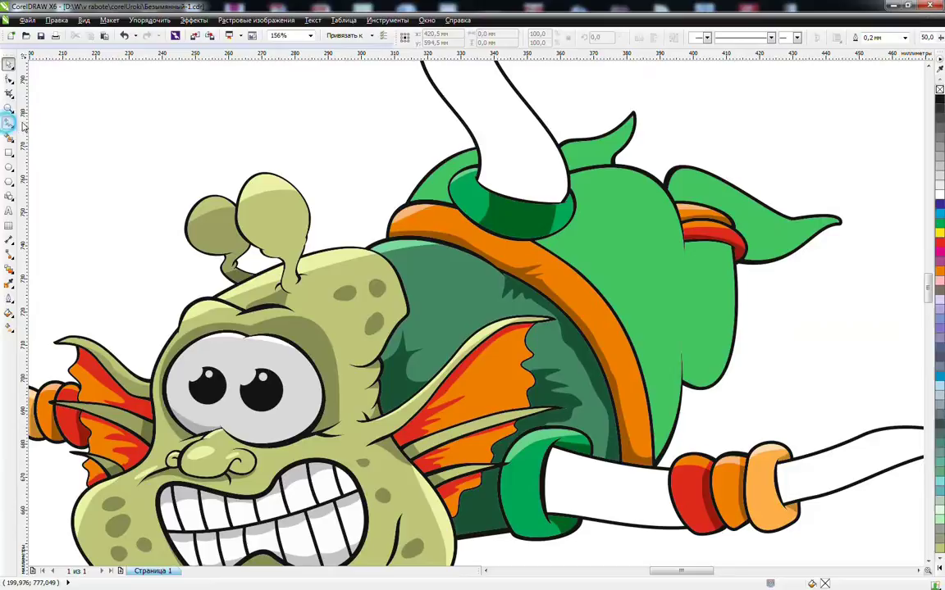
click(416, 202)
key(Escape)
click(408, 206)
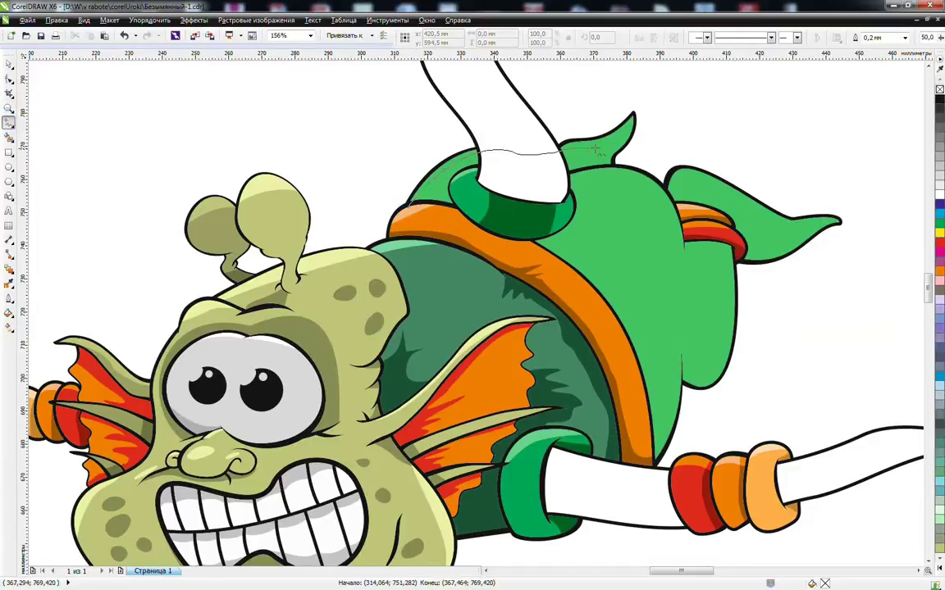
drag(666, 124, 671, 122)
drag(553, 185, 633, 193)
drag(683, 216, 694, 232)
drag(655, 187, 659, 189)
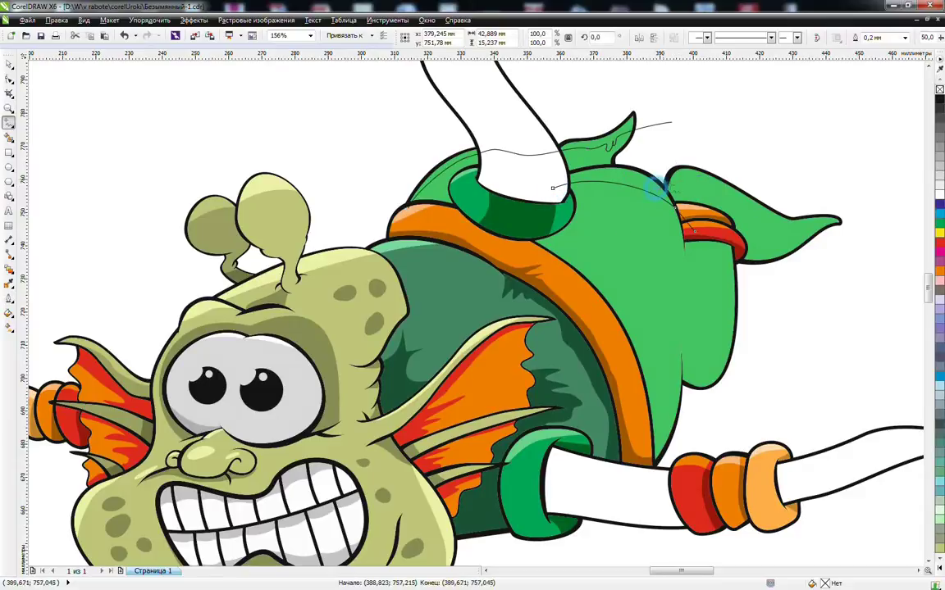
drag(801, 232, 873, 222)
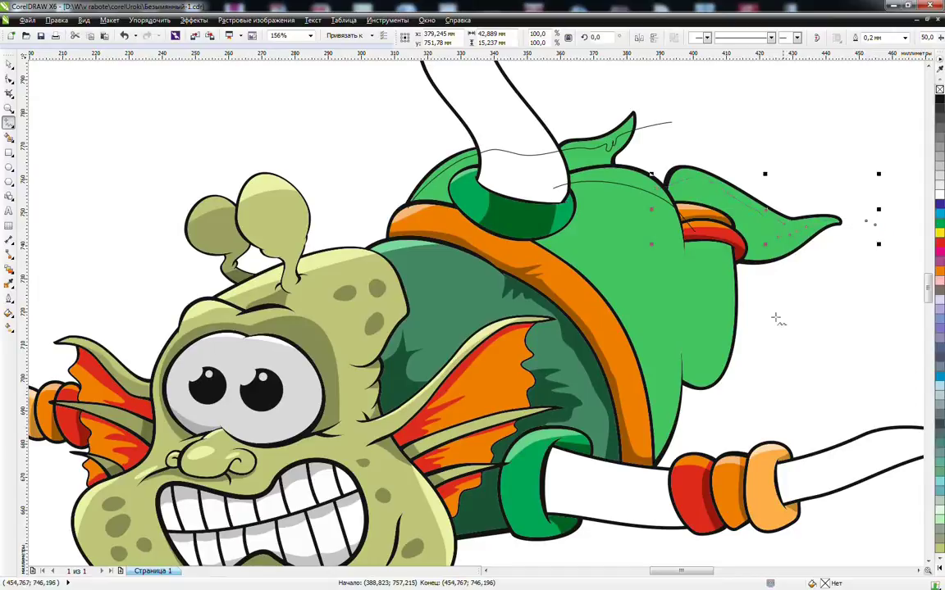
Create smart-filled highlight shapes above the drawn lines on the rear body and tail parts, and delete the lines
click(10, 139)
click(599, 142)
click(638, 176)
click(696, 173)
key(space)
click(850, 220)
key(Delete)
click(692, 229)
key(Delete)
click(654, 125)
key(Delete)
Select the four highlight pieces on the rear body and tail parts and weld them into one curve
click(605, 143)
shift+click(440, 167)
shift+click(625, 174)
shift+click(692, 173)
click(743, 38)
Copy the rear body's properties to the welded highlight and set its fill to light green (C59 M0 Y63 K0)
click(616, 232)
drag(616, 232, 622, 175)
click(669, 238)
click(637, 187)
click(11, 310)
click(42, 316)
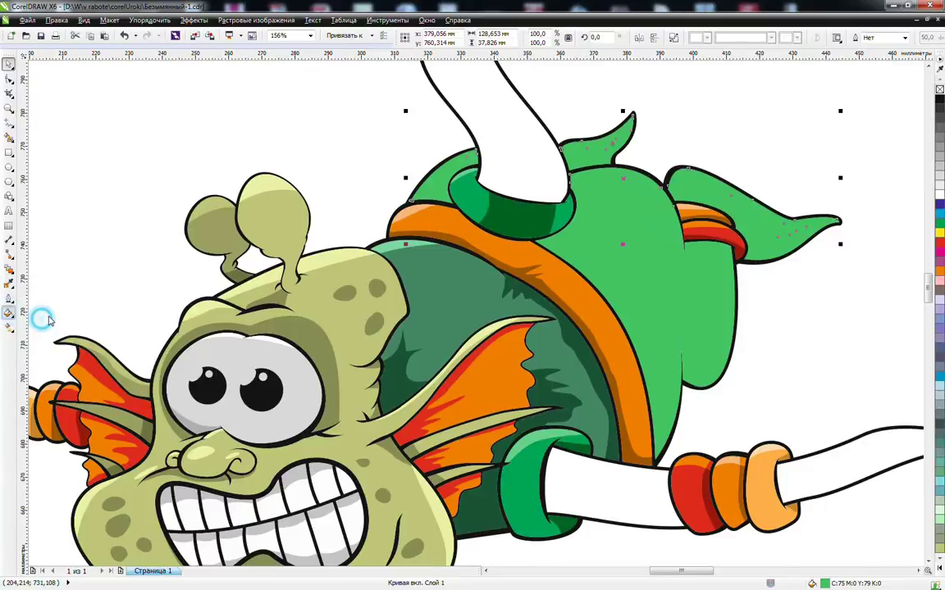
click(714, 203)
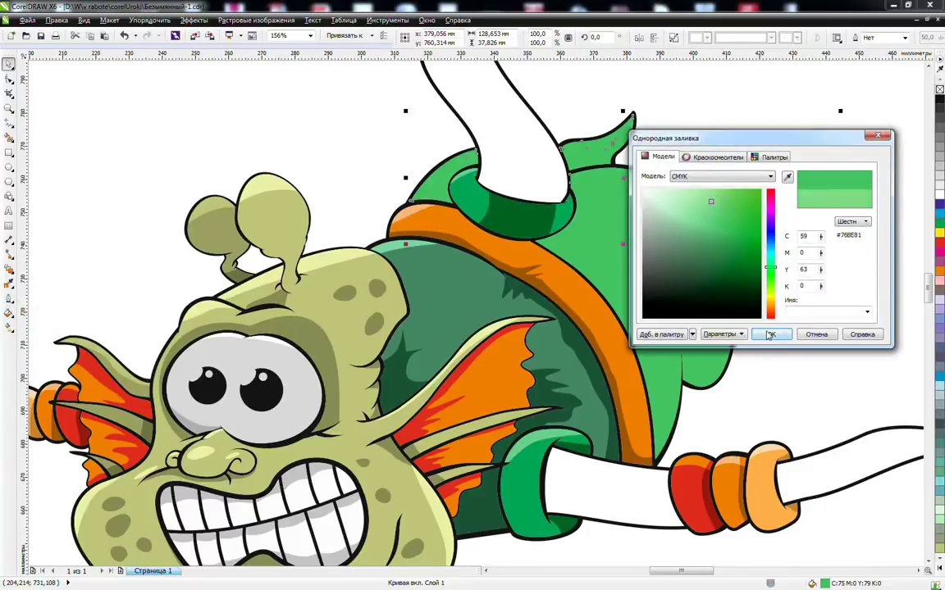
click(770, 336)
Draw freehand shadow lines on the rear body beside the orange stripe, at its lower ends, below the red band and on both tail parts
click(9, 120)
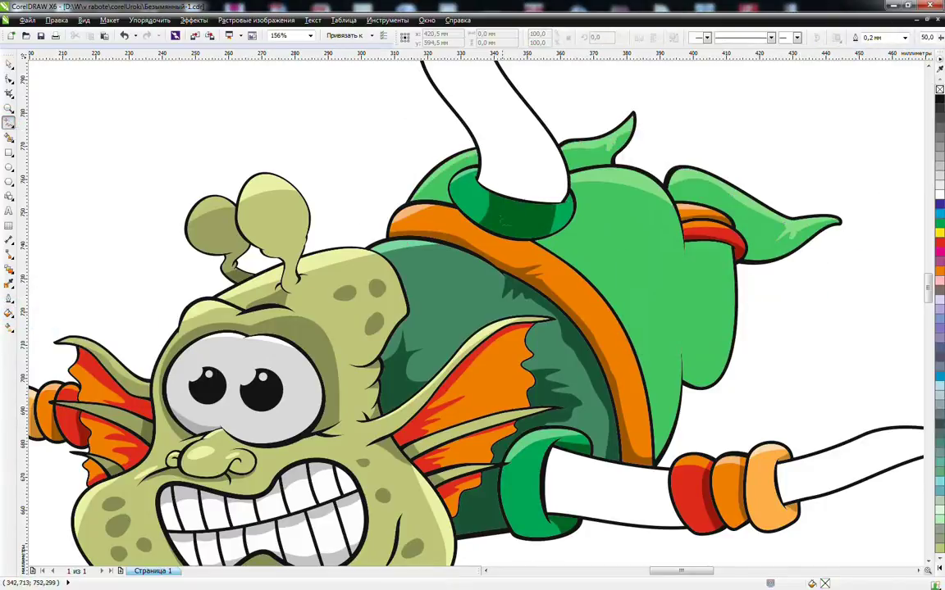
mouse_move(573, 215)
mouse_down()
mouse_move(655, 307)
mouse_move(663, 349)
mouse_up()
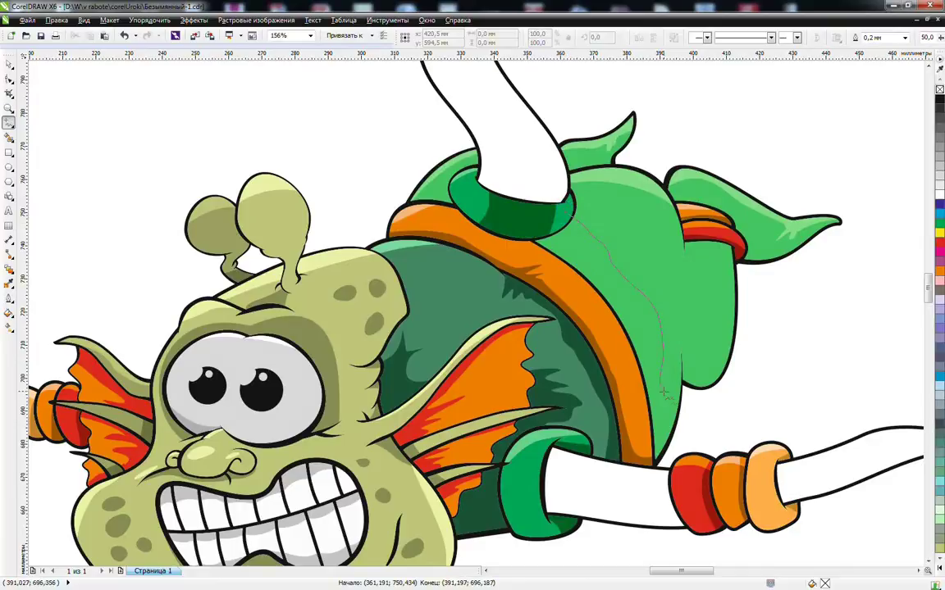
mouse_move(522, 232)
mouse_down()
mouse_move(663, 411)
mouse_move(694, 404)
mouse_move(701, 364)
mouse_move(783, 311)
mouse_up()
drag(760, 242, 816, 245)
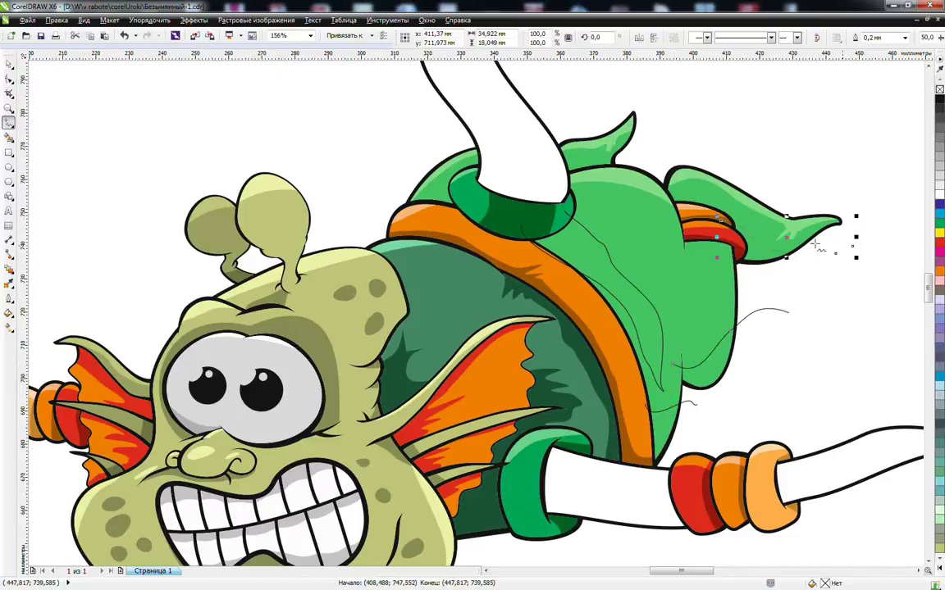
drag(687, 249, 685, 254)
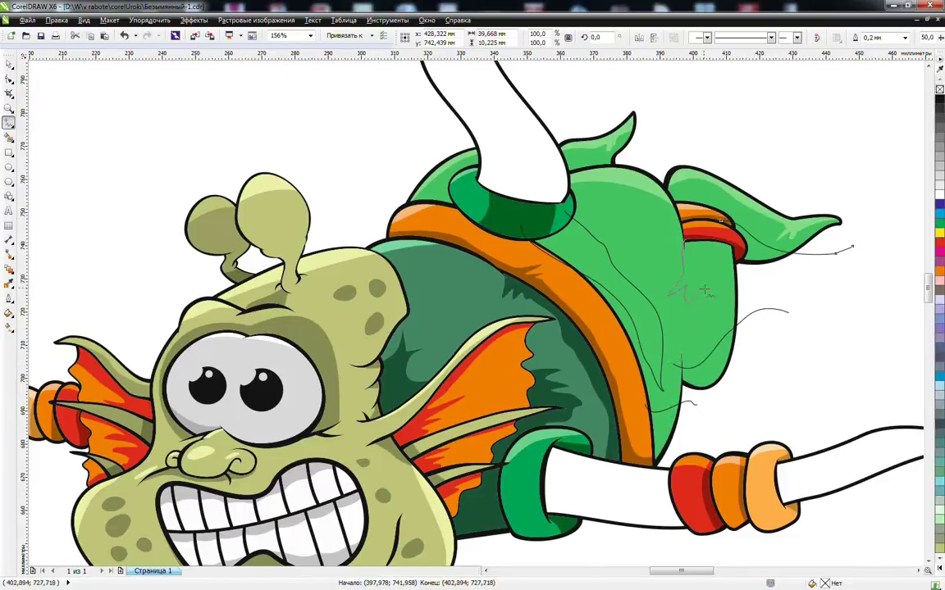
drag(620, 158, 542, 159)
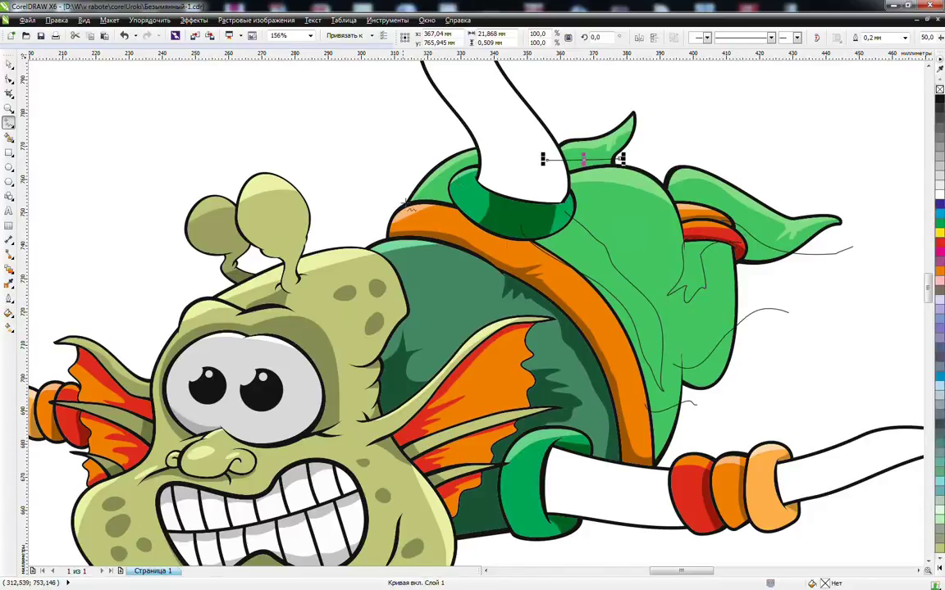
Create smart-filled shade shapes in the areas enclosed by the shadow lines on the rear body and tail parts
click(9, 137)
click(578, 164)
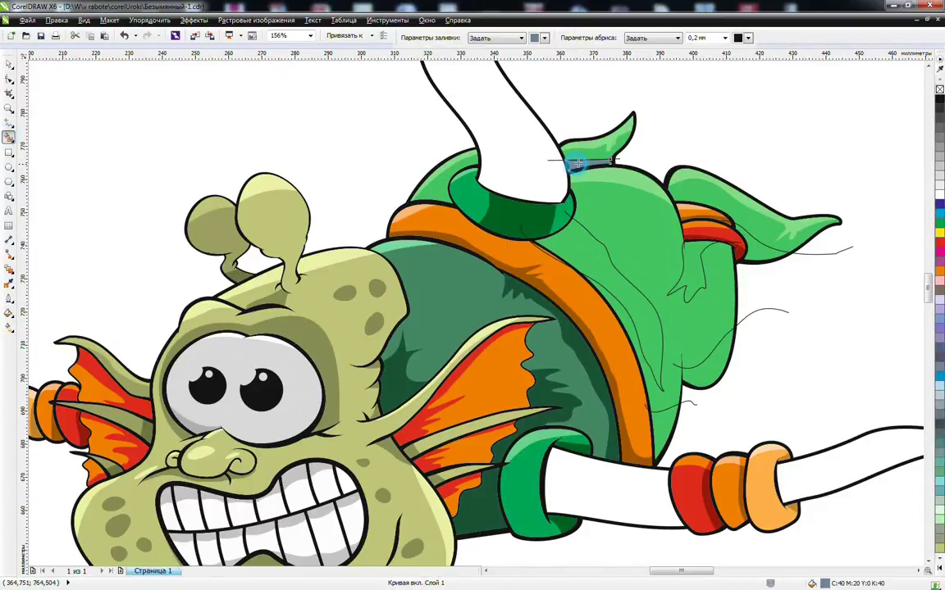
click(691, 258)
click(746, 250)
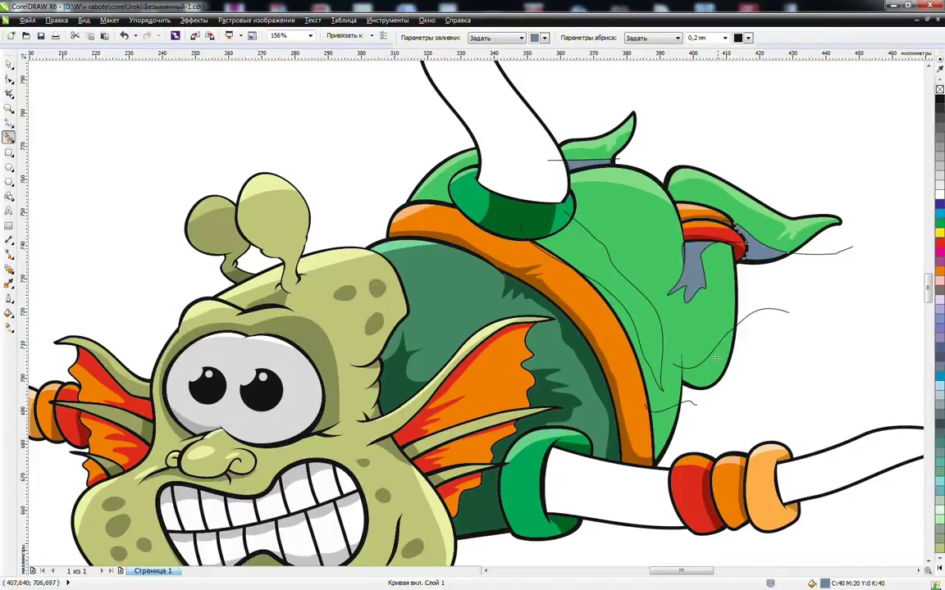
click(655, 351)
click(667, 418)
Delete all the drawn shadow lines around the rear body and tail parts
key(space)
click(690, 402)
key(Delete)
click(763, 309)
key(Delete)
click(805, 254)
key(Delete)
click(739, 233)
key(Delete)
click(734, 241)
key(Delete)
click(618, 160)
key(Delete)
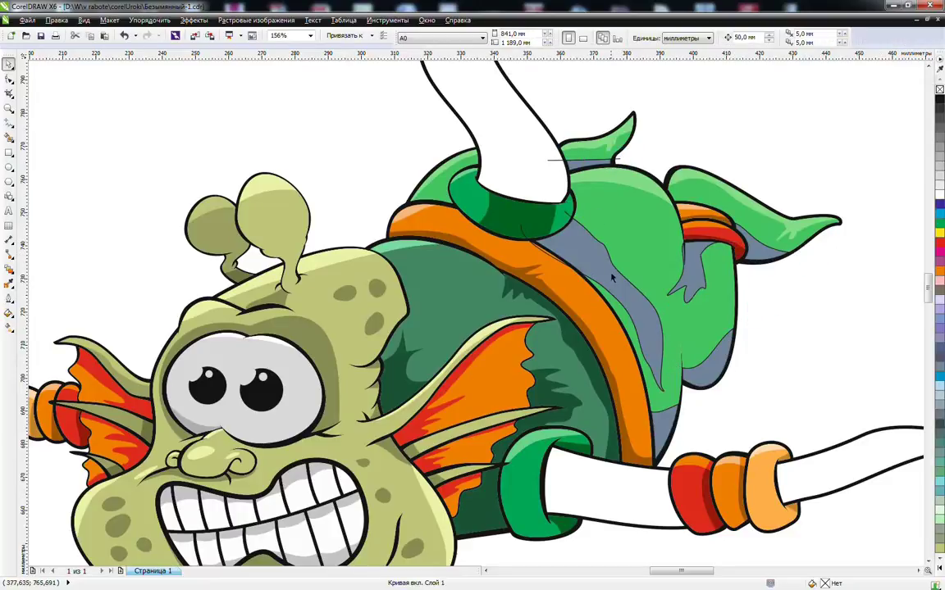
click(567, 215)
key(Delete)
Select the rear body shade pieces and weld them into one curve
click(586, 263)
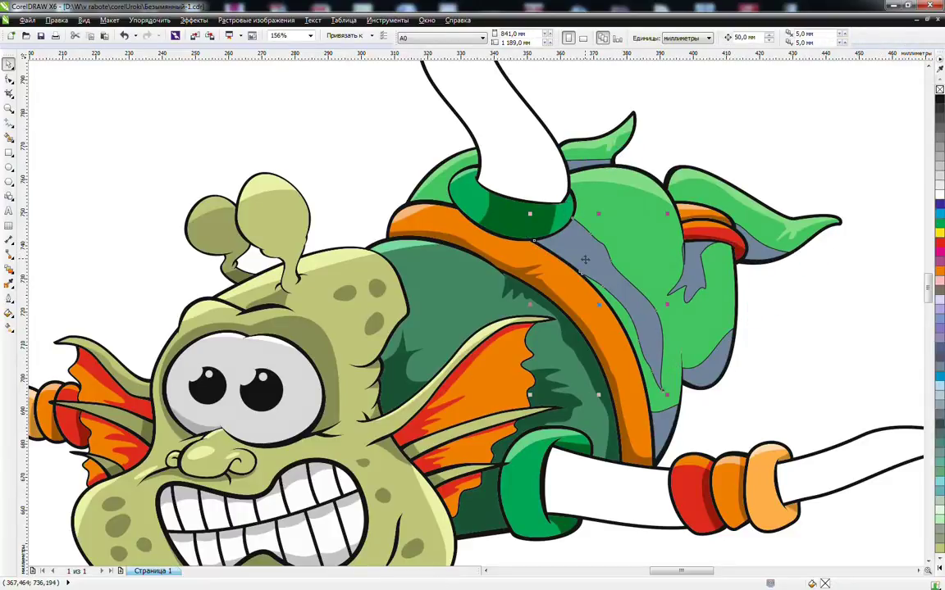
shift+click(735, 285)
click(740, 38)
Draw a closed freehand shape around the sliver of shade that crosses the outline below the red band
click(9, 108)
drag(653, 226, 708, 317)
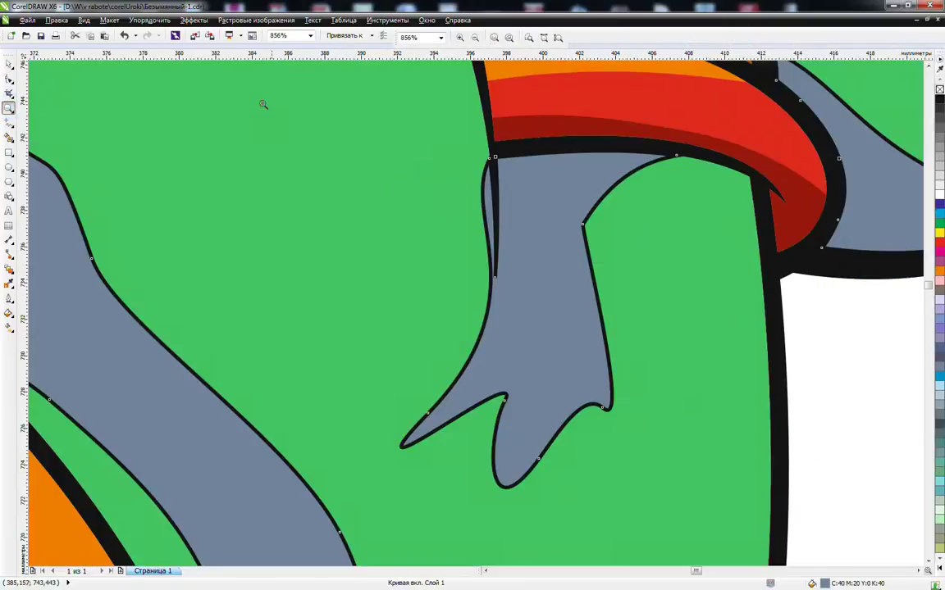
click(9, 122)
click(492, 146)
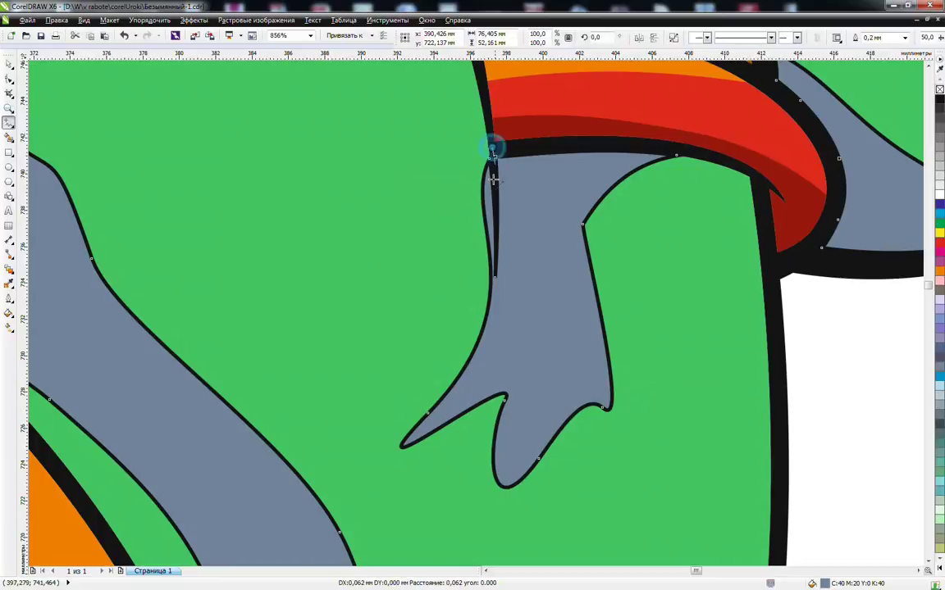
double_click(493, 186)
double_click(497, 230)
double_click(496, 276)
drag(495, 277, 494, 279)
drag(480, 145, 492, 147)
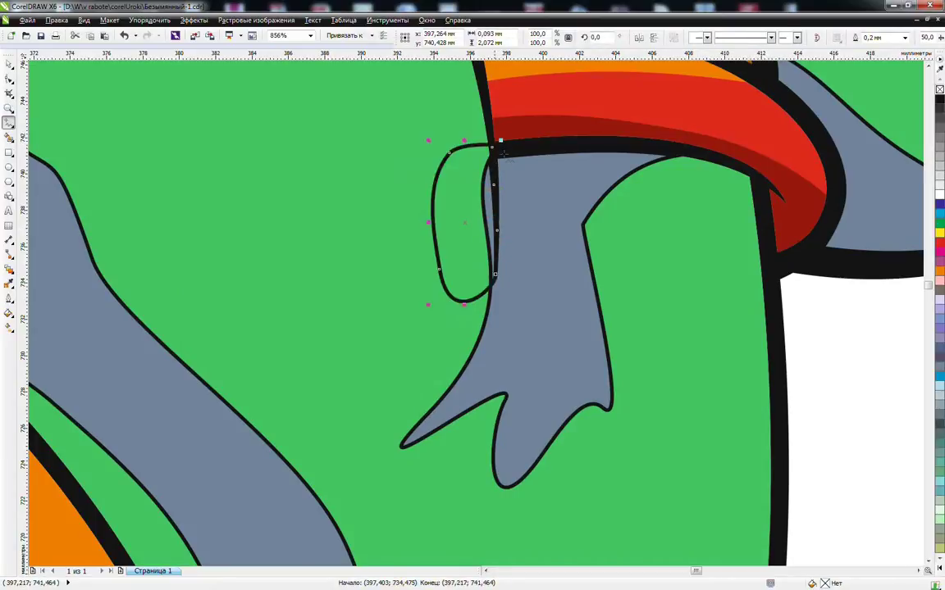
Trim the stray sliver off the shade with the closed shape and delete that shape
key(space)
shift+click(542, 204)
click(759, 40)
click(447, 228)
key(Delete)
Copy the rear body's properties to the trimmed shade and set its fill to dark green (C81 M14 Y87 K32)
click(528, 238)
click(401, 273)
drag(406, 268, 542, 242)
click(607, 303)
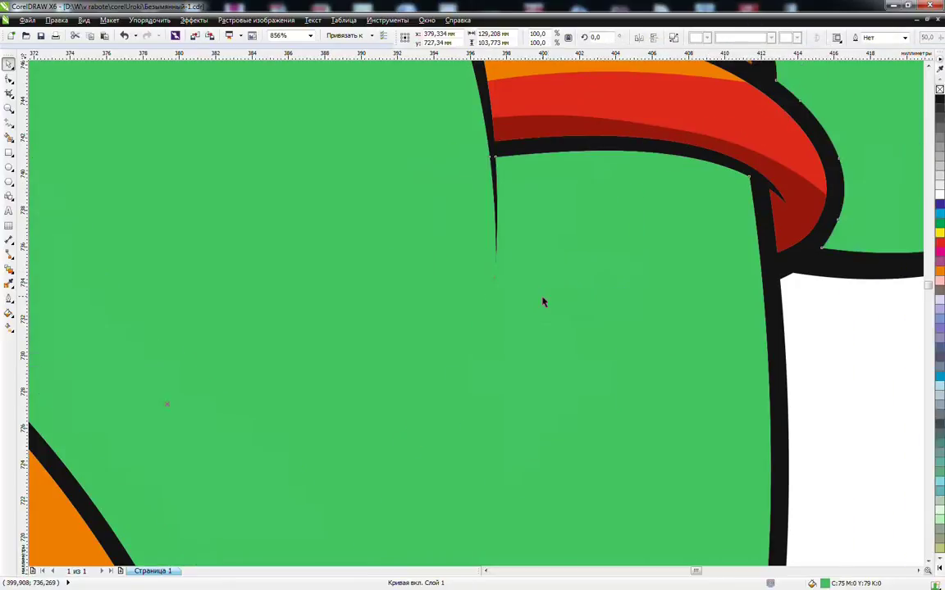
click(9, 311)
click(76, 319)
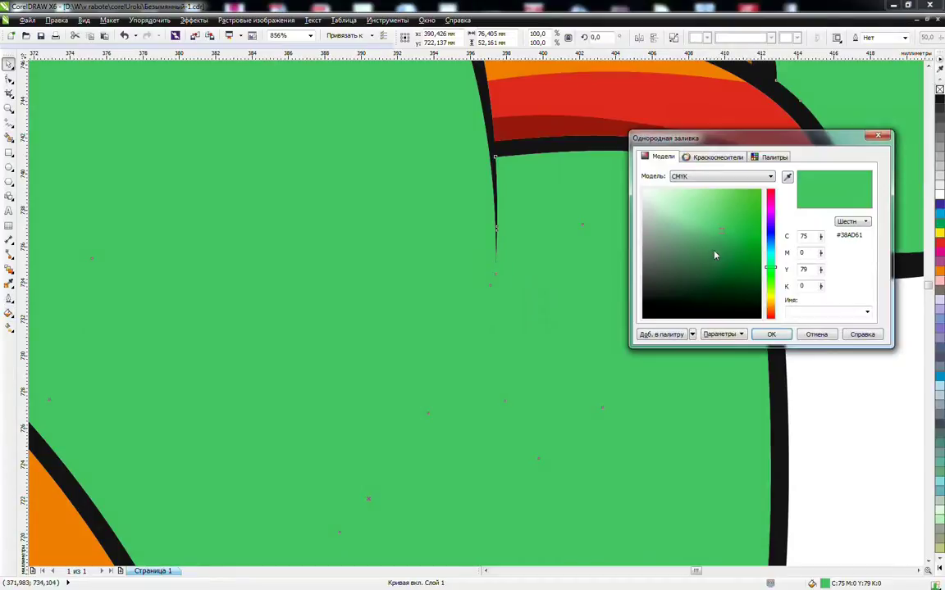
click(773, 335)
key(Escape)
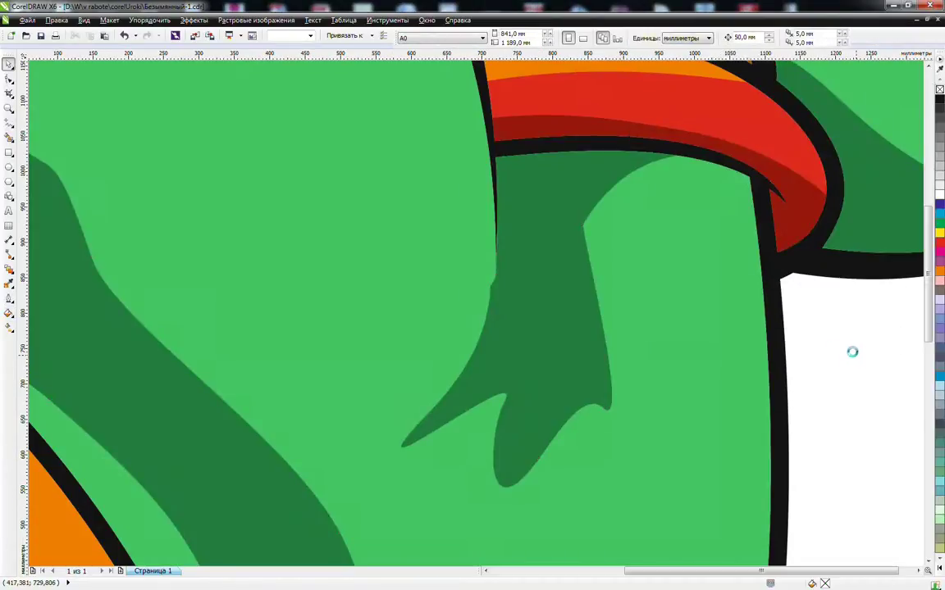
Create smart-filled shapes for the raised limb and the lower limb between their green cuffs and red bands
key(F4)
click(9, 111)
drag(91, 258, 356, 438)
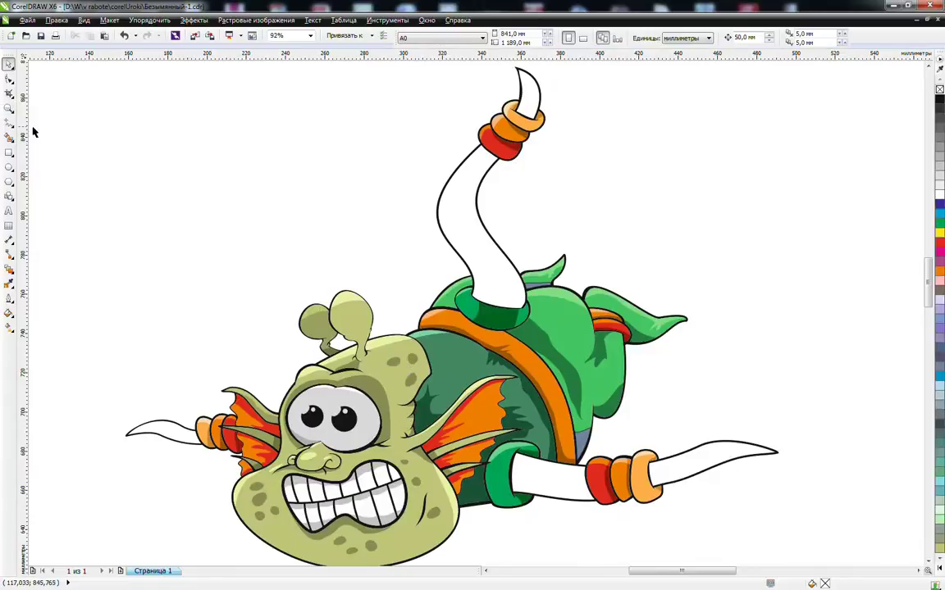
click(9, 138)
click(546, 473)
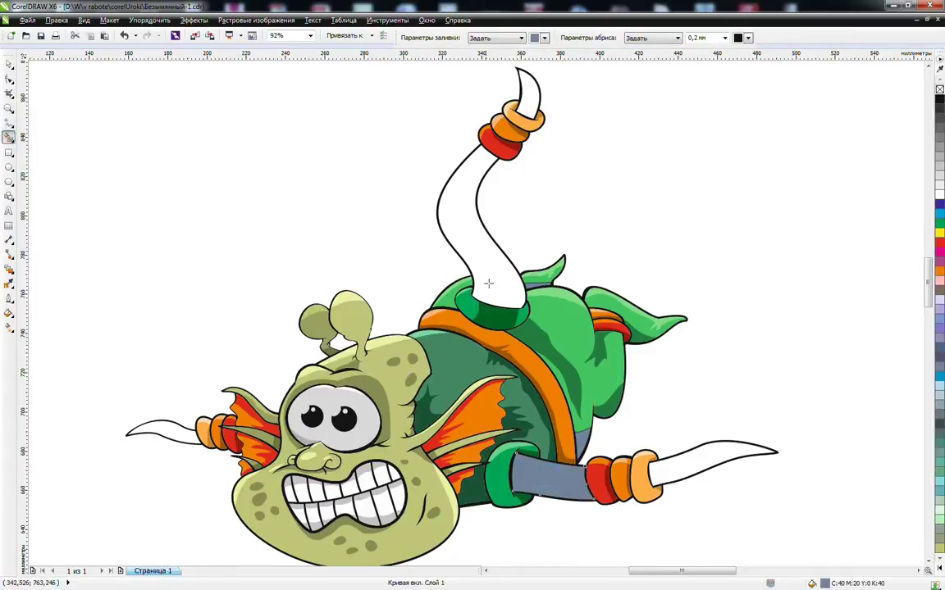
click(492, 288)
key(space)
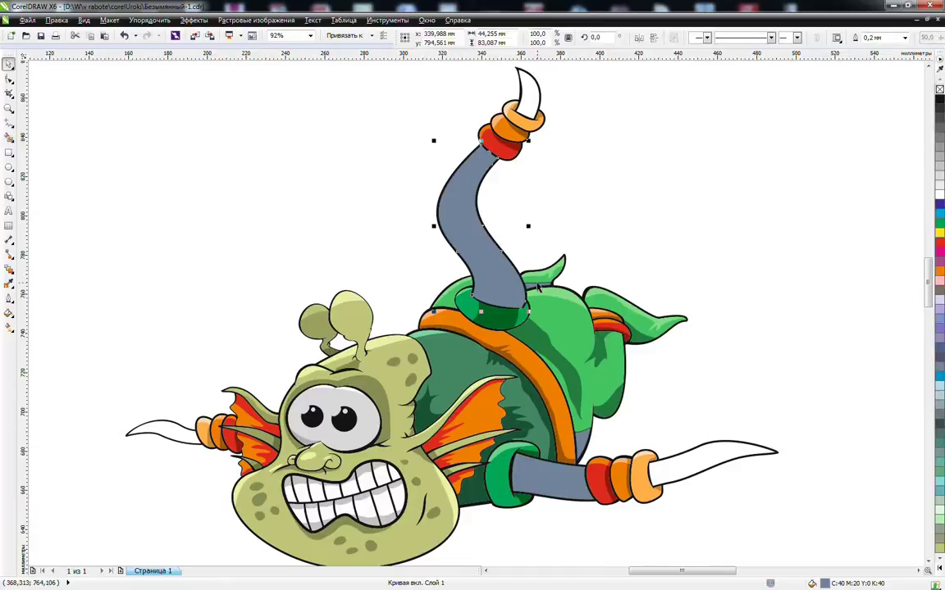
Weld the small shade piece under the back tail part to the rear body shade and change its fill to a darker green
click(538, 340)
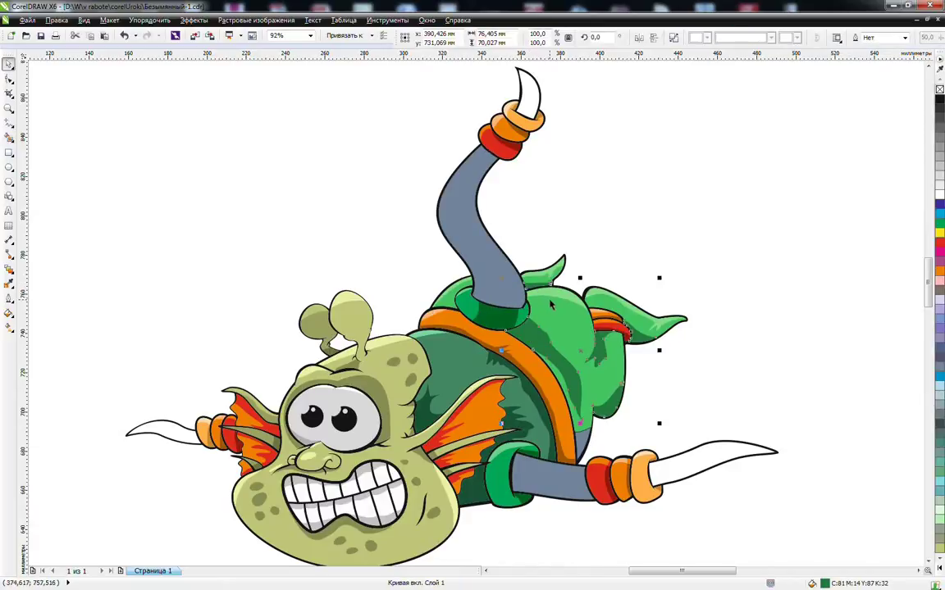
click(539, 340)
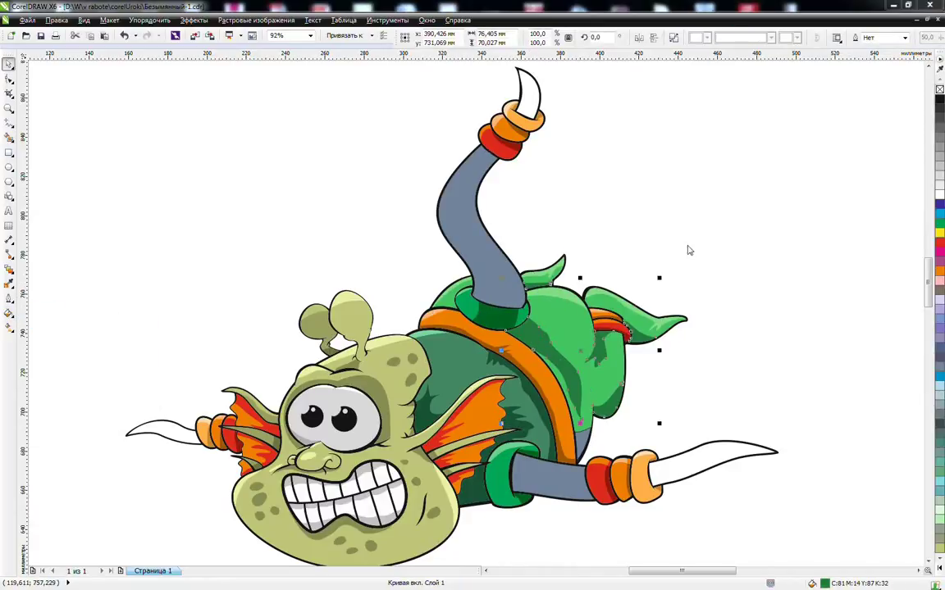
key(shift+F11)
click(772, 335)
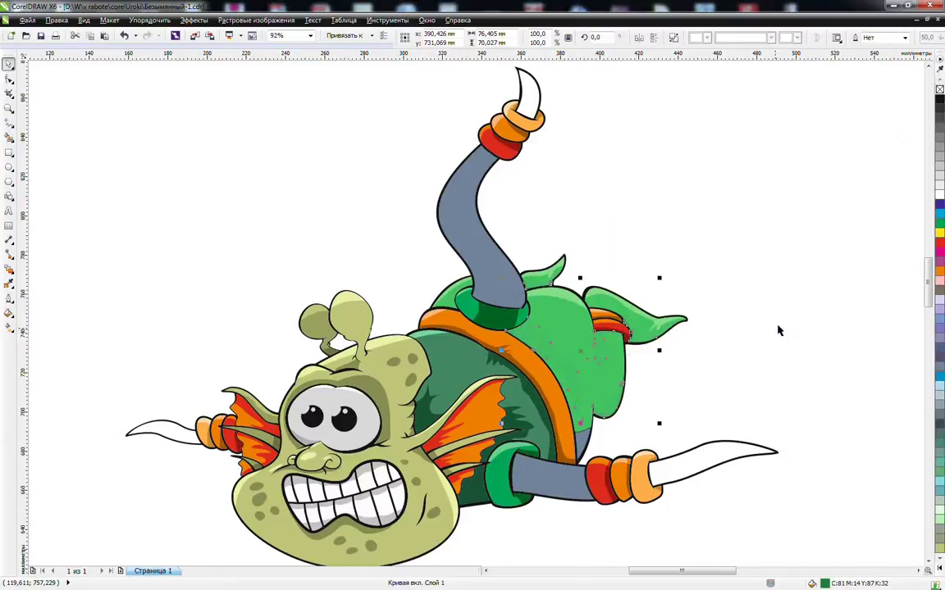
click(567, 354)
click(9, 314)
click(41, 321)
drag(715, 246, 727, 252)
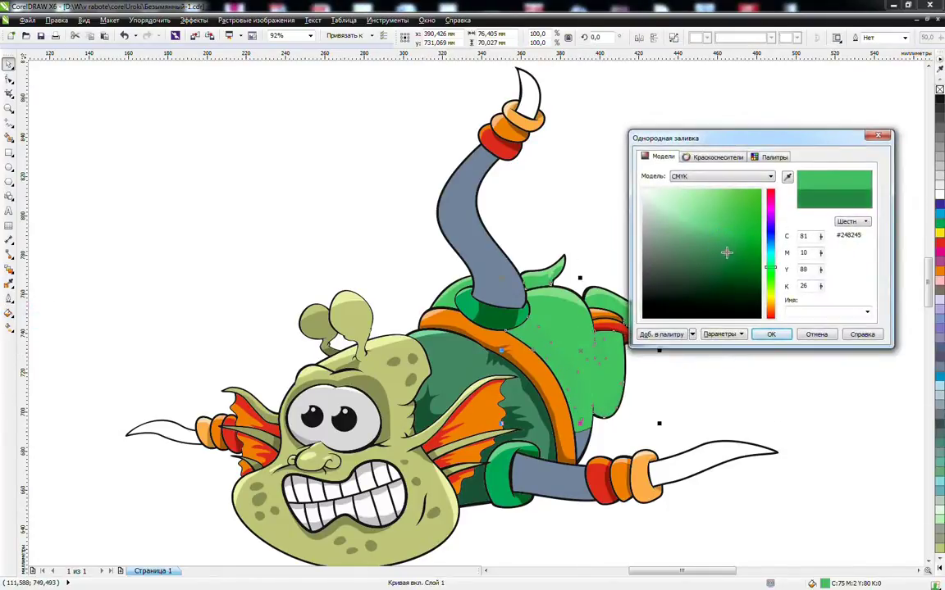
click(767, 335)
Weld the remaining shade piece at the rear body's lower tip to the dark green shade
click(582, 441)
shift+click(574, 390)
click(741, 38)
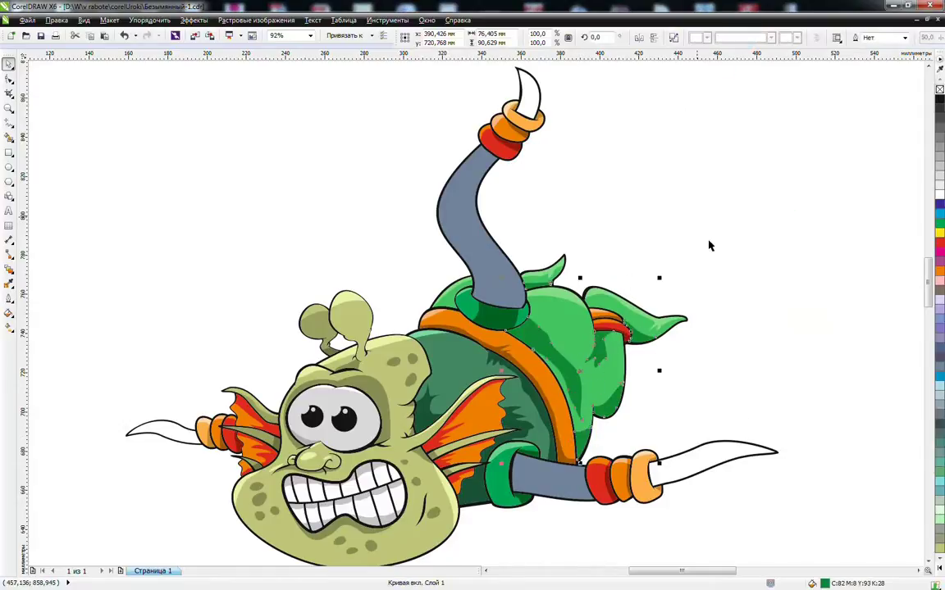
click(725, 255)
Select the raised and lower limb shapes and fill both with green (C100 M0 Y100 K0)
click(491, 287)
shift+click(532, 484)
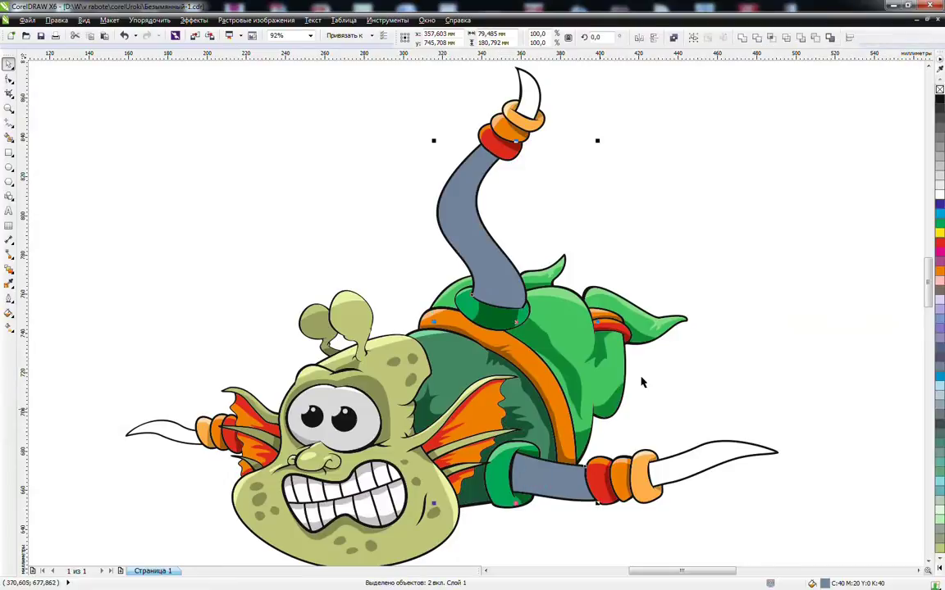
click(940, 222)
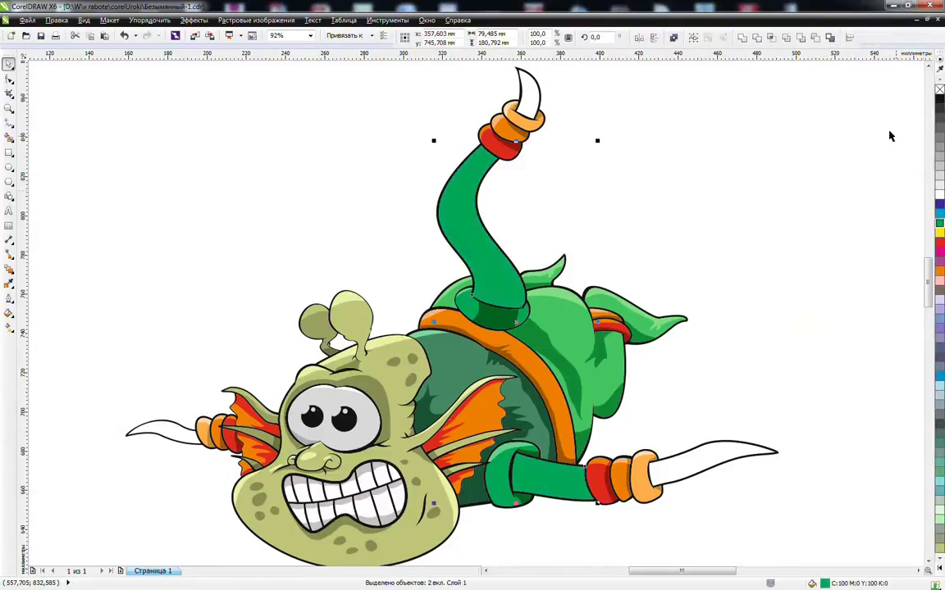
click(865, 148)
Create a narrow smart-filled highlight along the raised limb's outer upper edge using a freehand guide curve, and delete the guide
click(8, 107)
click(9, 123)
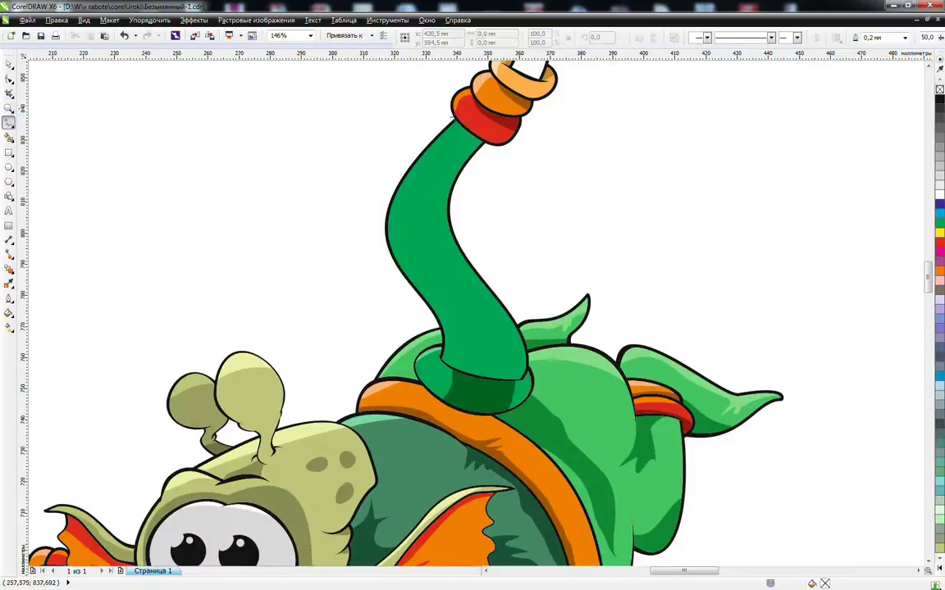
drag(464, 118, 449, 131)
mouse_move(360, 285)
mouse_down()
mouse_move(373, 152)
mouse_move(431, 116)
mouse_move(465, 116)
mouse_up()
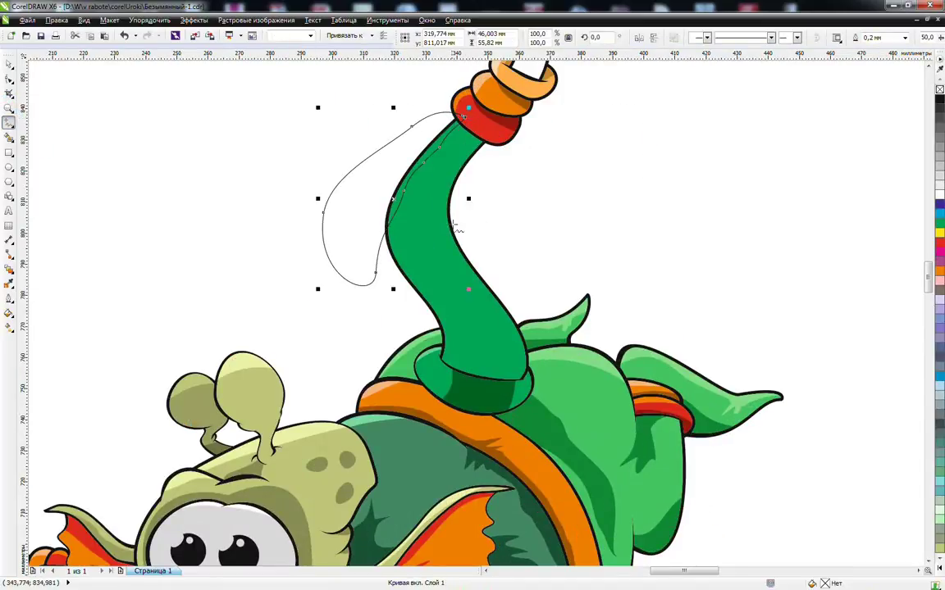
click(10, 78)
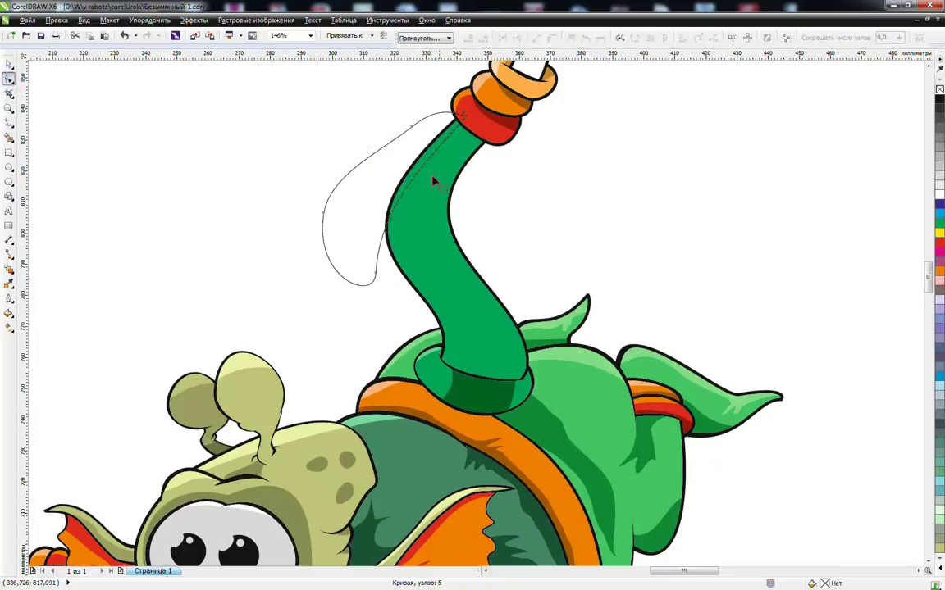
click(10, 141)
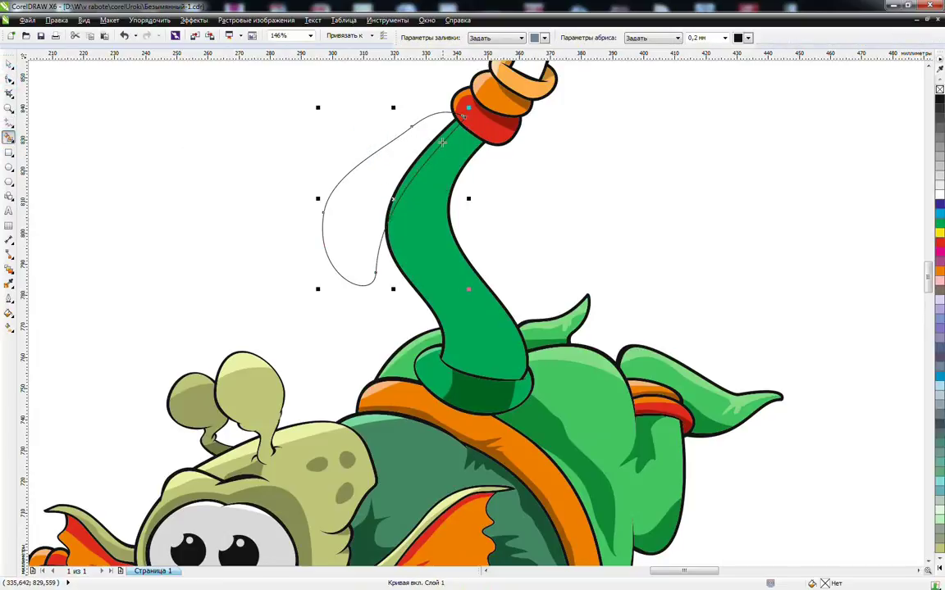
click(442, 143)
key(space)
click(408, 131)
key(Delete)
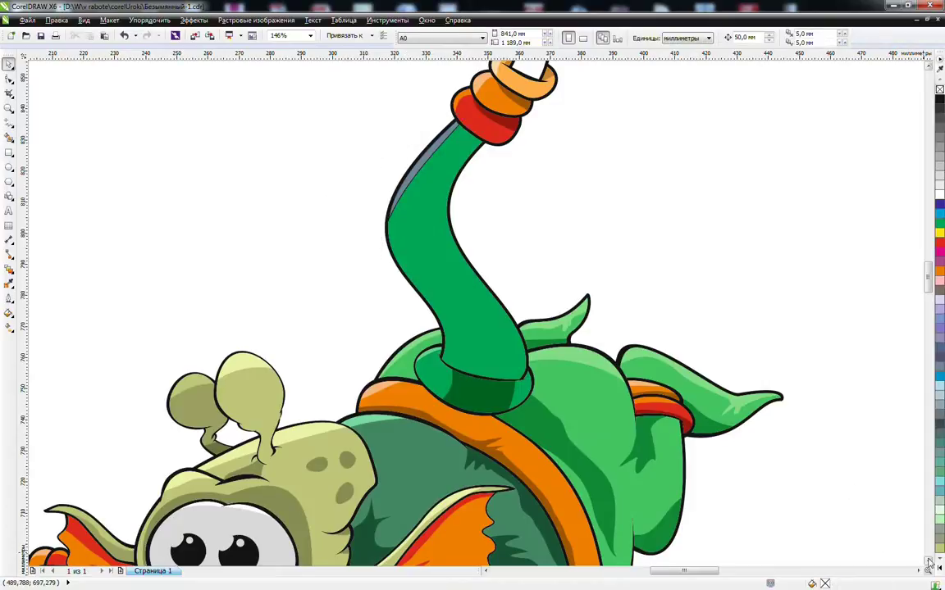
Draw a freehand highlight boundary along the lower limb's upper edge and smart-fill a strip about 36 mm by 10 mm
scroll(845, 506, down, 5)
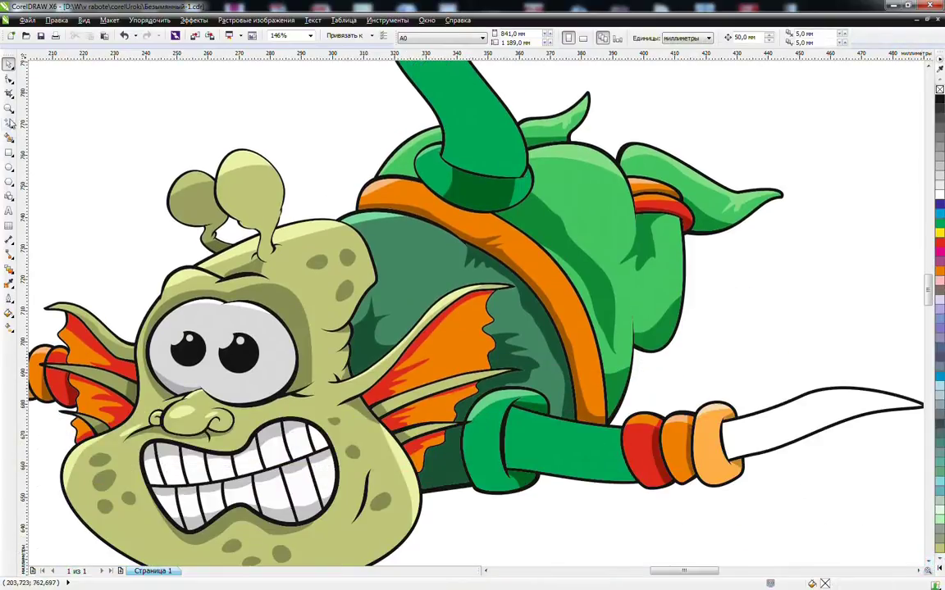
click(10, 122)
click(497, 412)
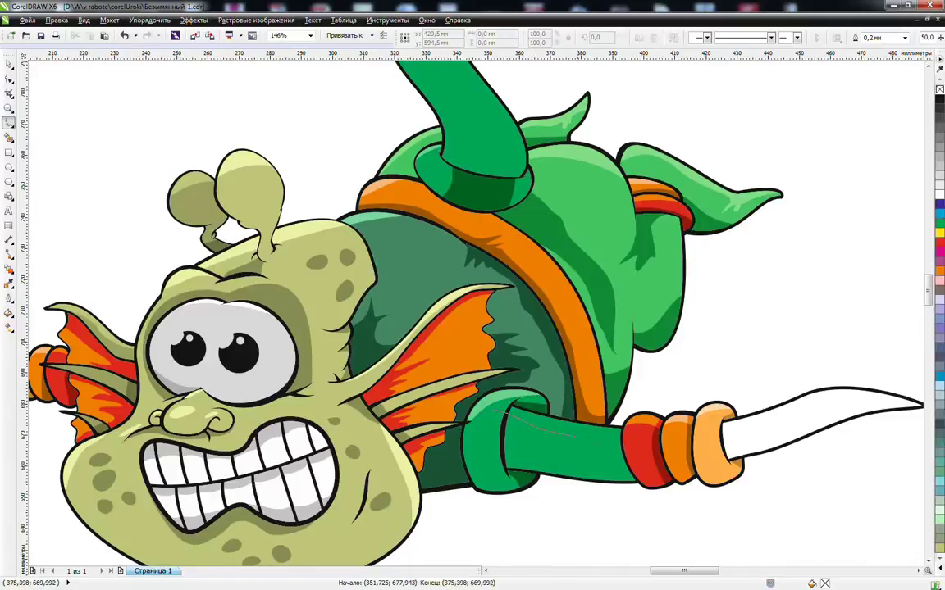
click(9, 137)
click(579, 432)
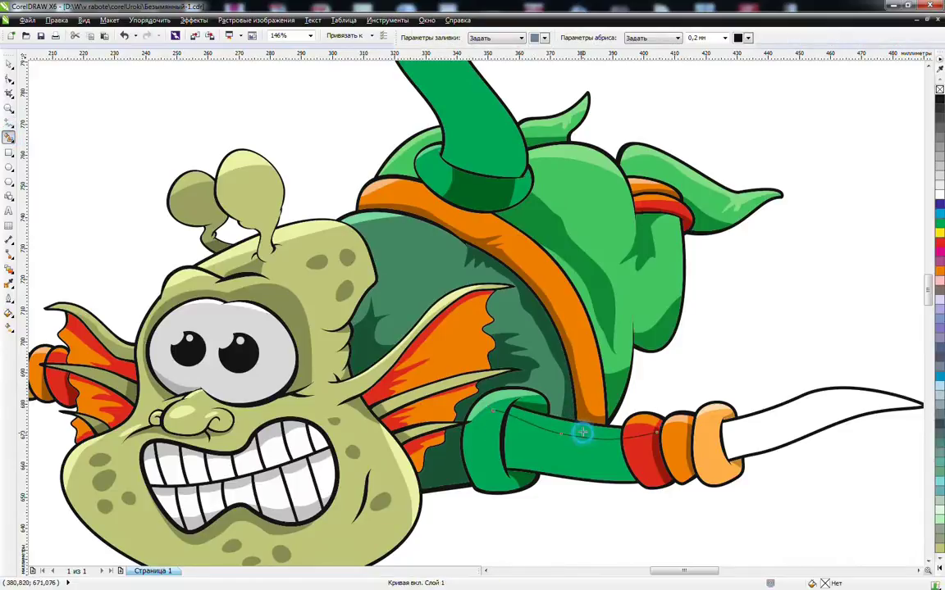
key(space)
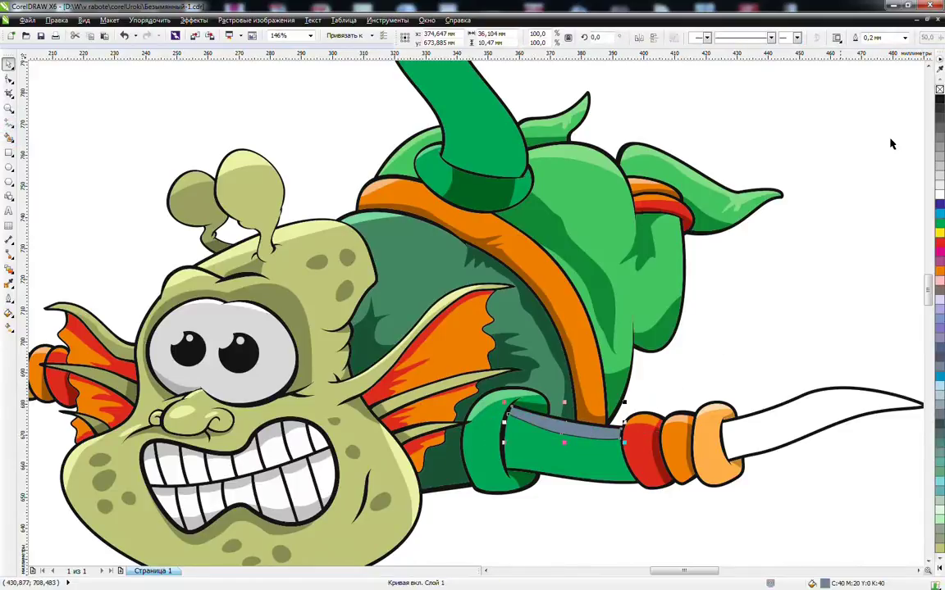
Combine the two limb highlights into one object and copy the limb's green fill and missing outline onto it
click(929, 65)
click(929, 66)
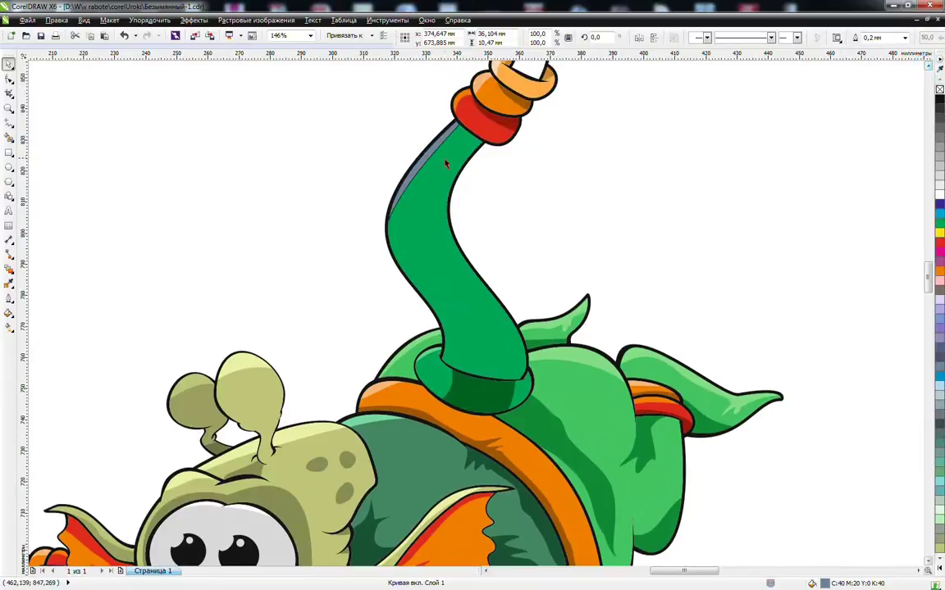
shift+click(419, 160)
click(675, 38)
drag(419, 208, 404, 176)
right_click(403, 174)
click(415, 204)
Change the limb highlights' uniform fill to the lighter green C75 M0 Y78 K0
click(18, 310)
click(49, 309)
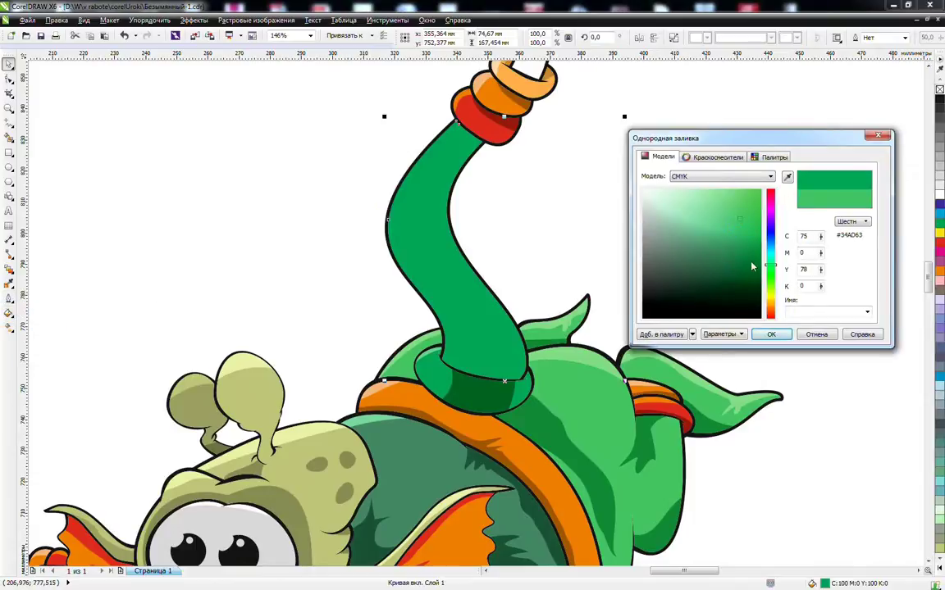
click(771, 334)
Draw freehand shade boundaries on the raised limb below the red band, along its inner edge and as jagged folds above the cuff
click(8, 121)
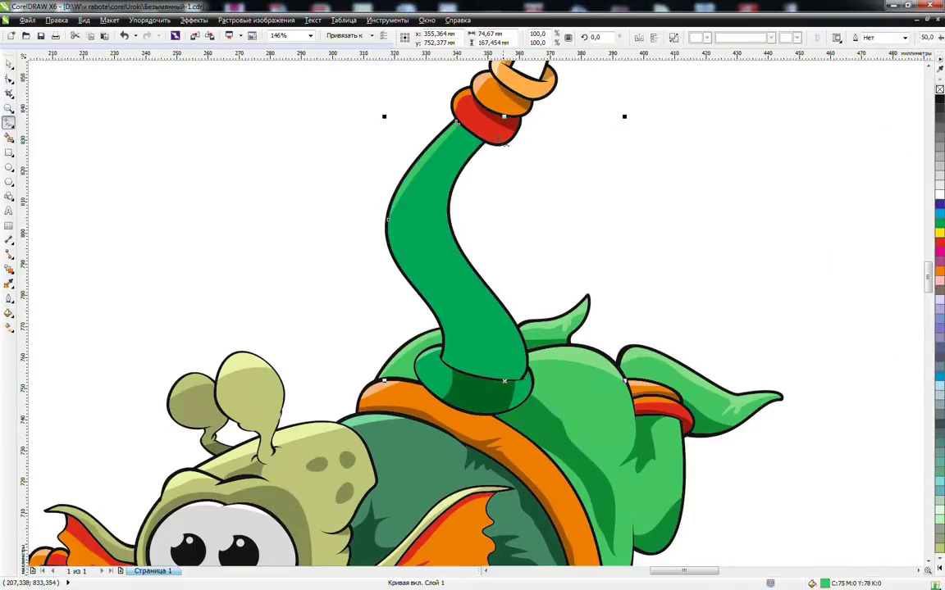
drag(502, 168, 513, 177)
mouse_move(475, 245)
mouse_down()
mouse_move(525, 370)
mouse_move(519, 404)
mouse_up()
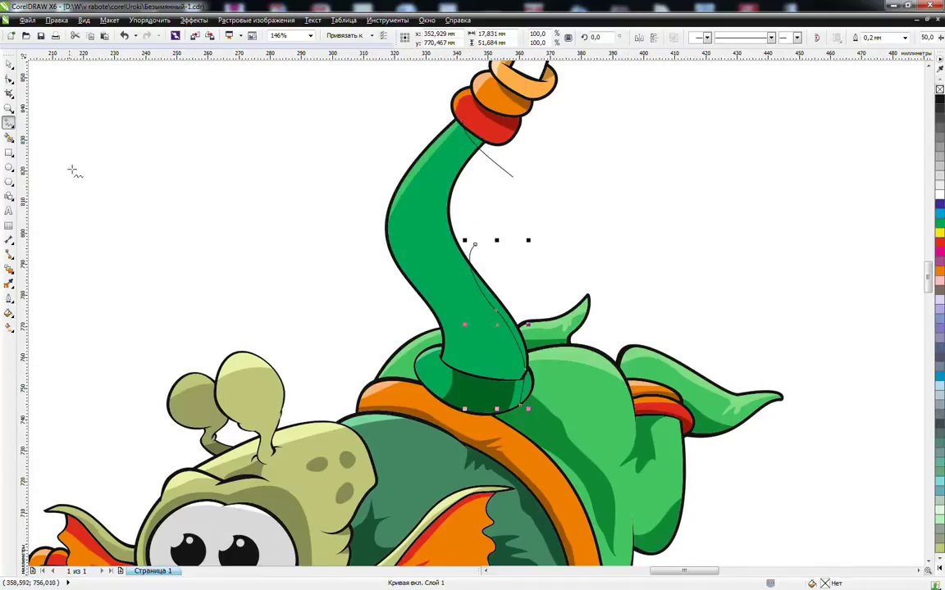
click(414, 301)
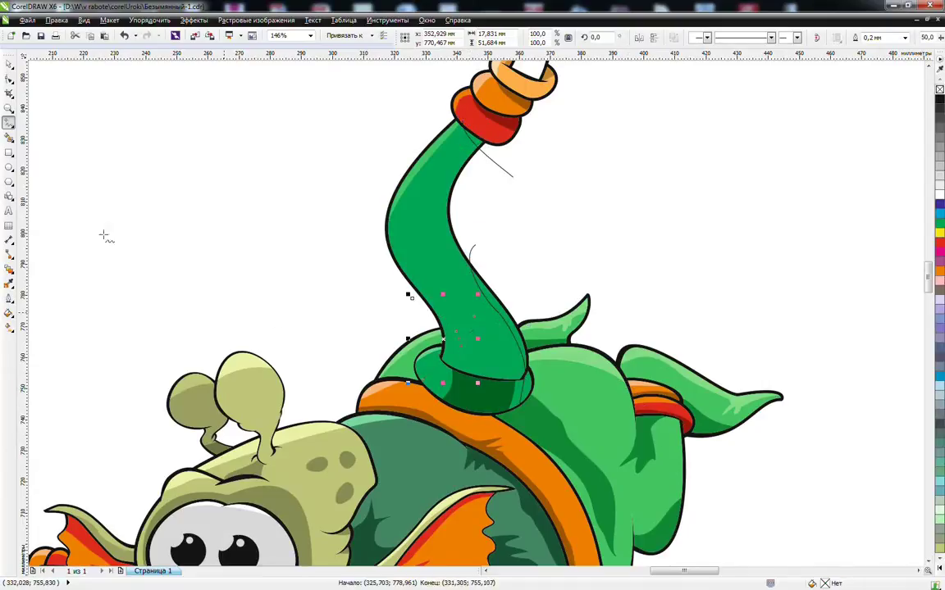
Smart-fill the three shade areas on the raised limb and delete the freehand guide curves
click(9, 137)
click(450, 331)
click(501, 305)
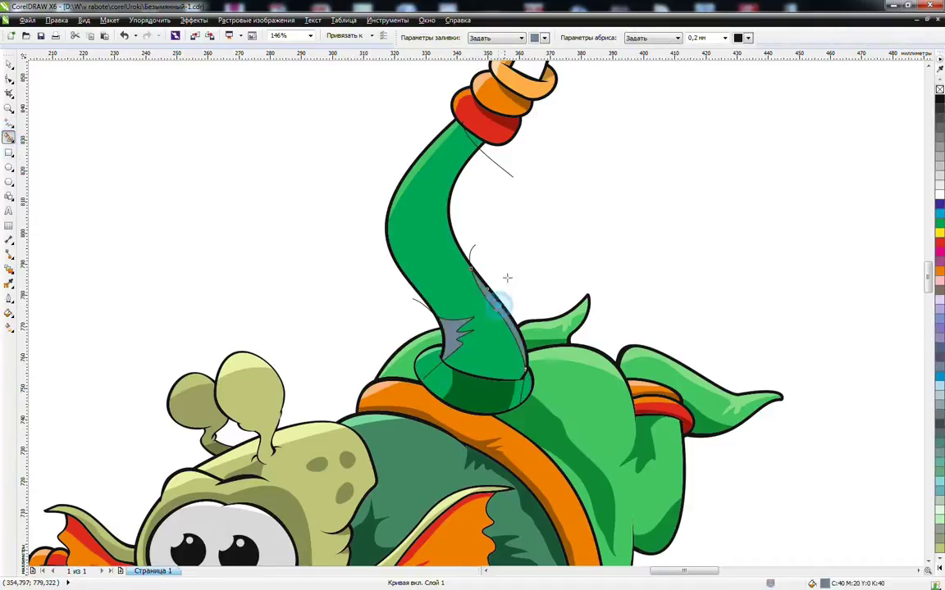
click(479, 142)
key(space)
click(506, 171)
key(Delete)
click(473, 248)
key(Delete)
click(423, 305)
key(Delete)
Combine the raised limb's three shade pieces and copy the limb's green fill and missing outline onto them
click(452, 330)
shift+click(495, 302)
shift+click(476, 142)
click(675, 37)
click(450, 160)
drag(452, 155, 476, 141)
click(533, 203)
Change the raised limb shade's uniform fill to the darker green C87 M11 Y94 K40
click(474, 141)
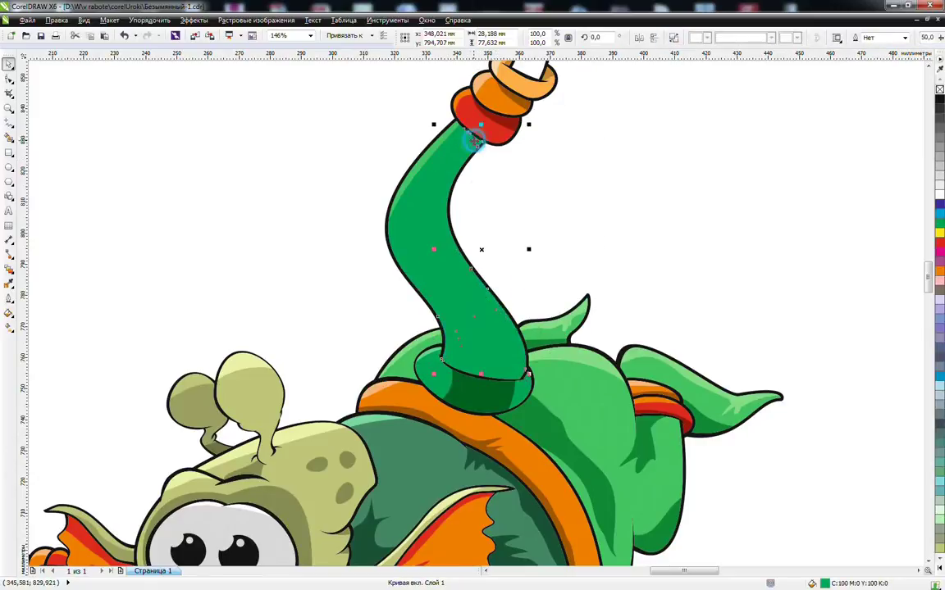
click(9, 313)
click(40, 317)
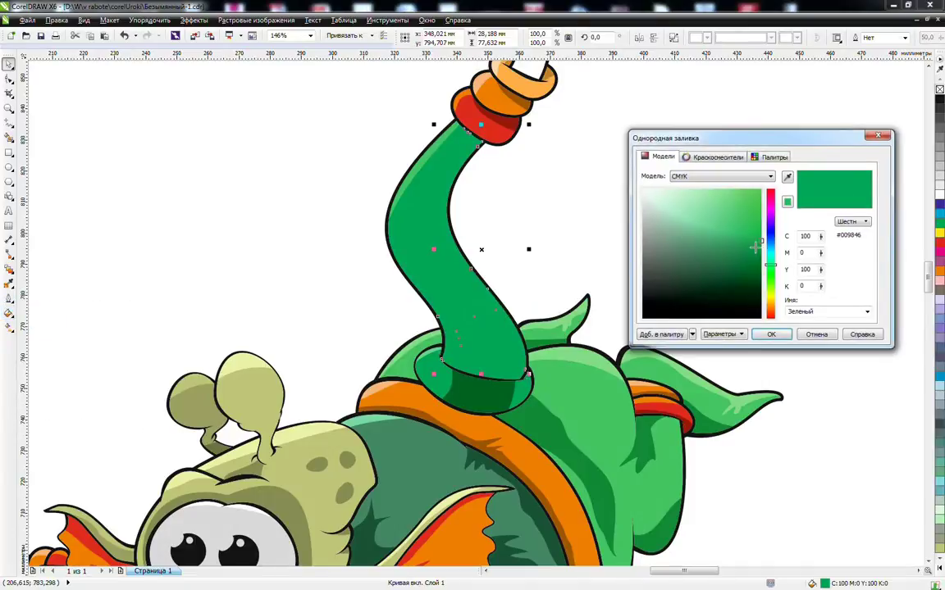
click(771, 332)
click(775, 316)
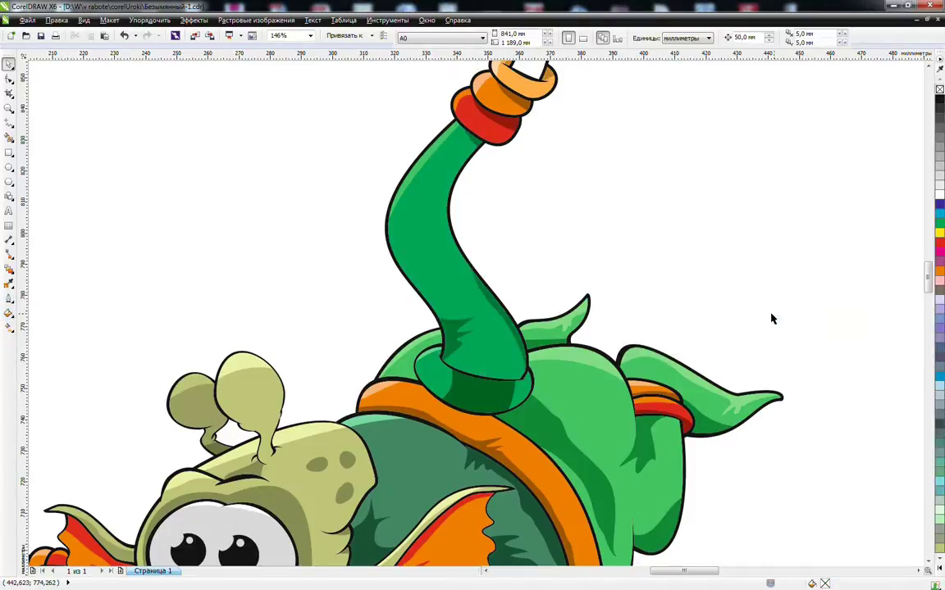
Remove the raised limb's cuff piece from the combined dark green cuff shading by deleting its nodes
key(F4)
click(10, 109)
drag(155, 297, 366, 422)
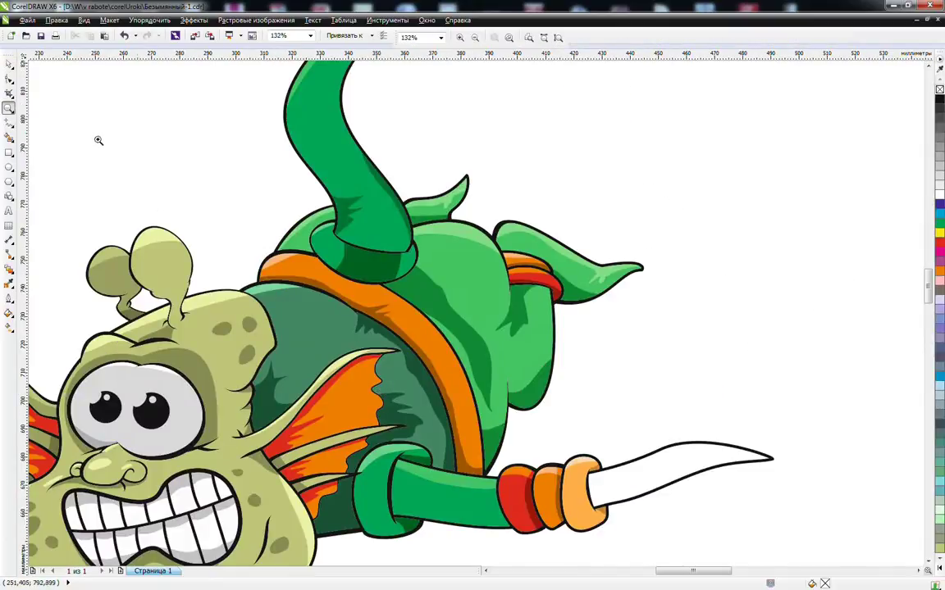
click(9, 64)
click(324, 237)
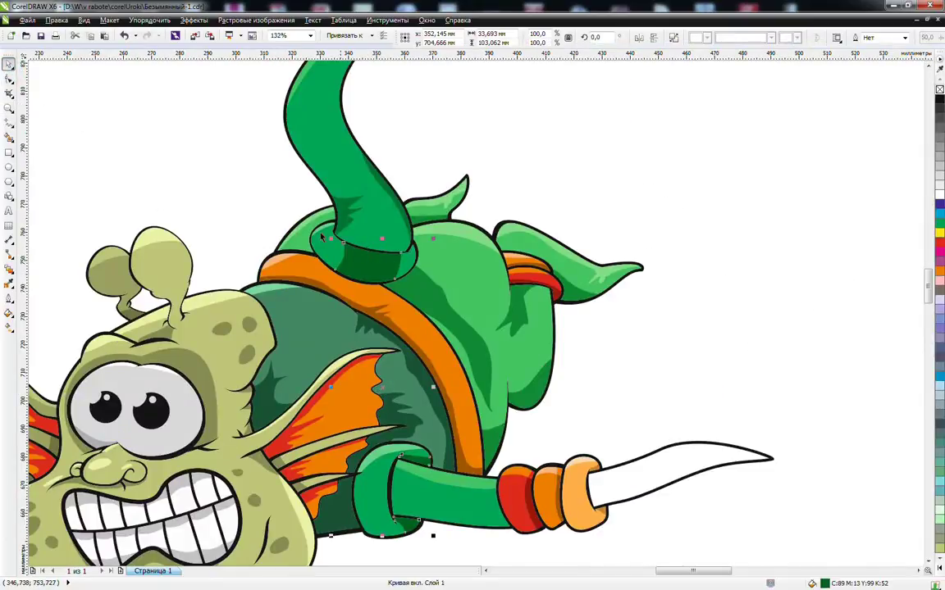
click(9, 79)
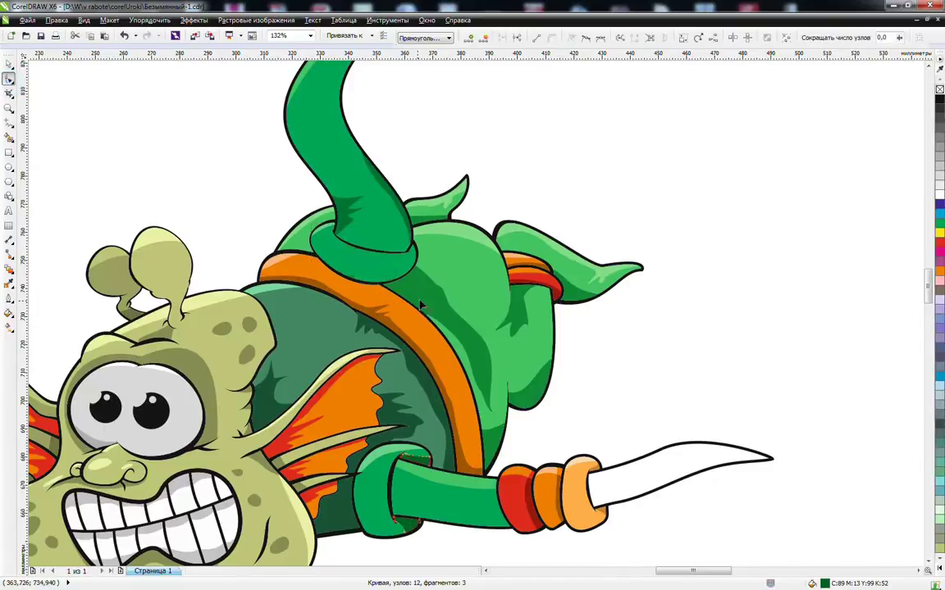
Draw new freehand shade boundaries across the raised limb's cuff and smart-fill an area about 16 mm by 11 mm at its right end
click(8, 123)
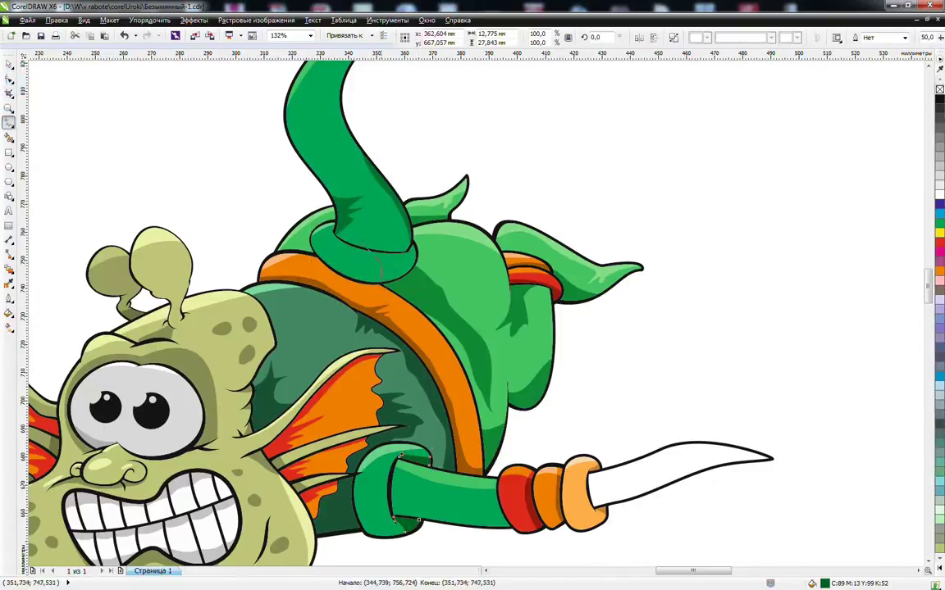
drag(403, 243, 426, 272)
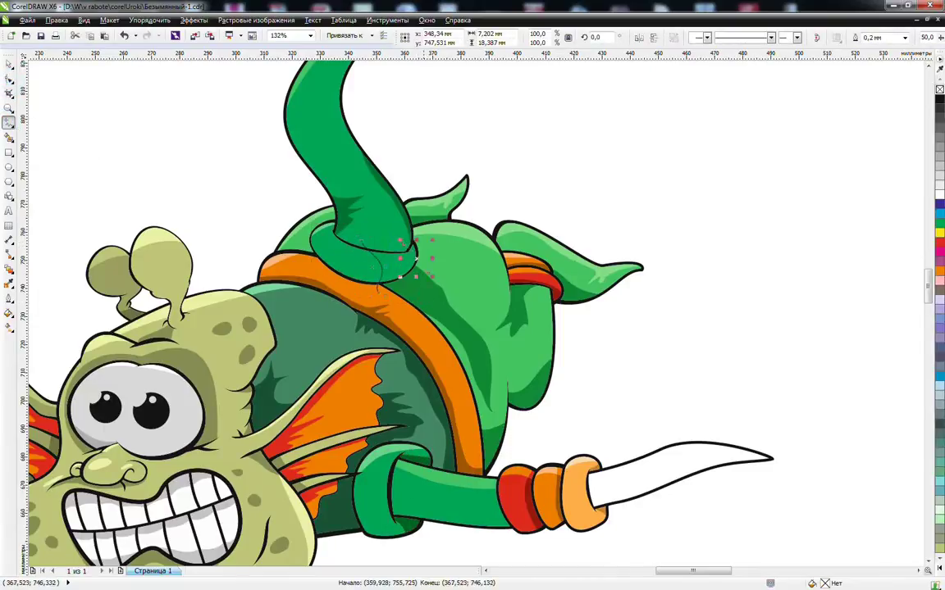
click(9, 138)
click(372, 252)
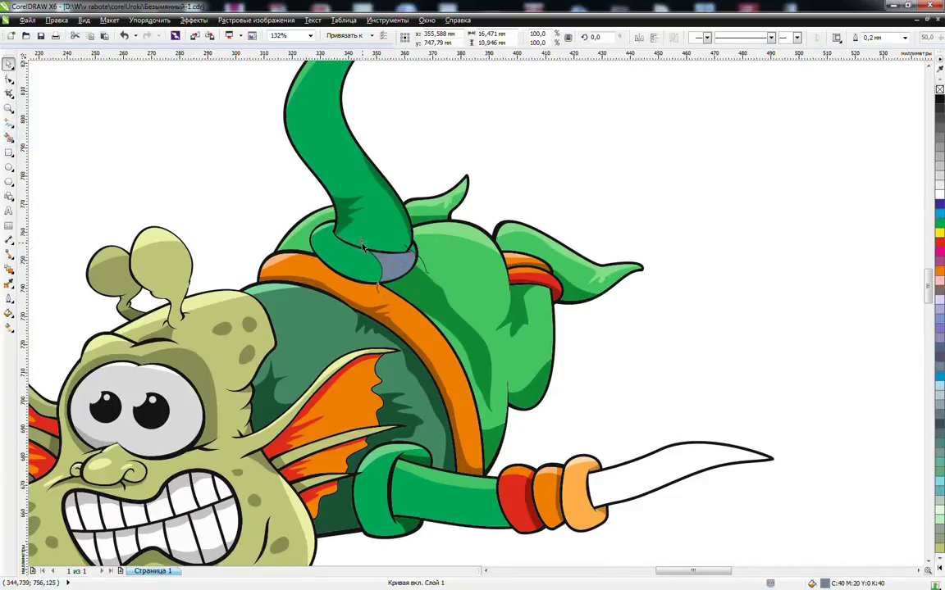
Copy the lower cuff shade's dark green fill (C89 M13 Y99 K52) and missing outline onto the raised limb's new cuff shade
click(412, 455)
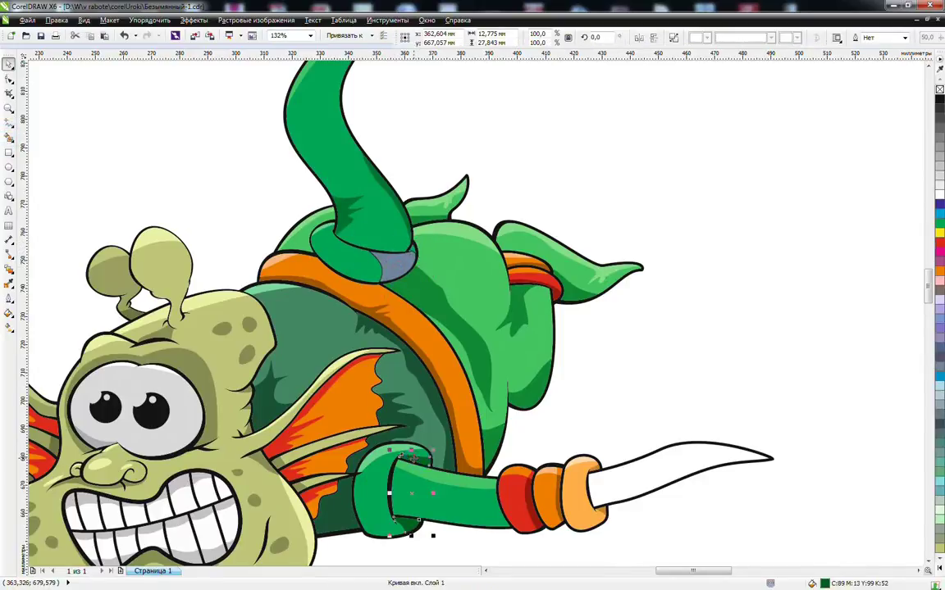
right_click(403, 258)
click(448, 320)
click(616, 335)
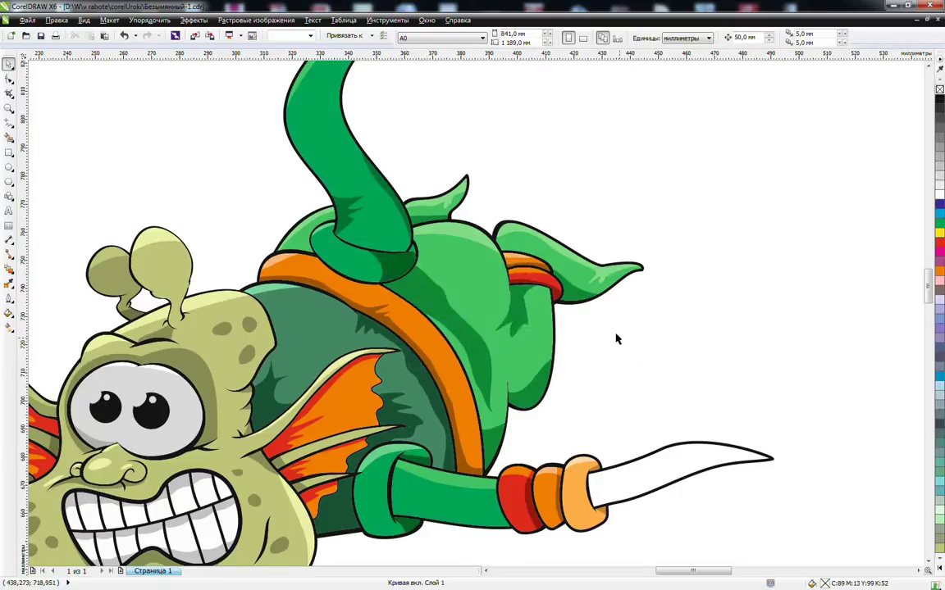
Delete a node from the rear body's dark green shade beside the raised limb's cuff
click(10, 79)
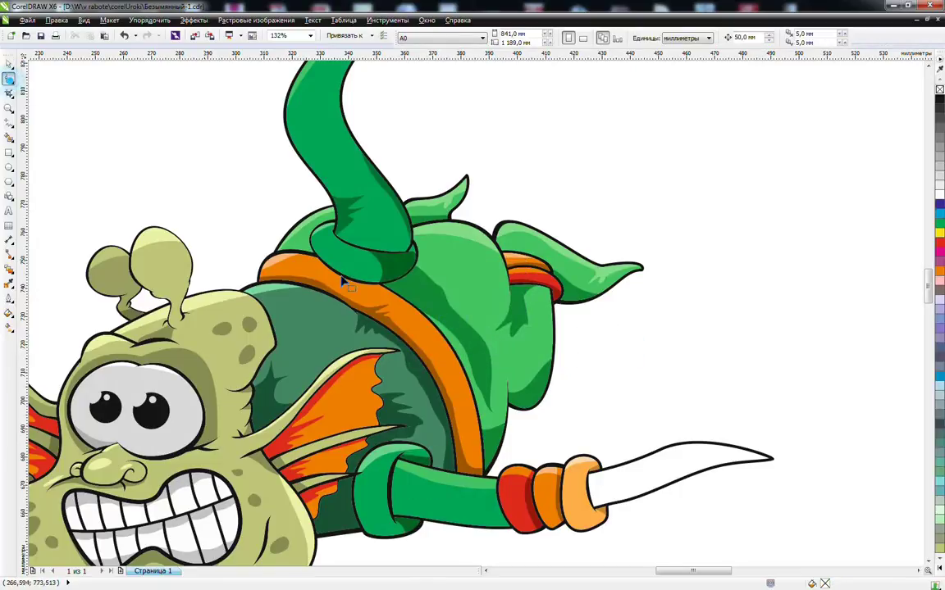
click(437, 273)
key(Delete)
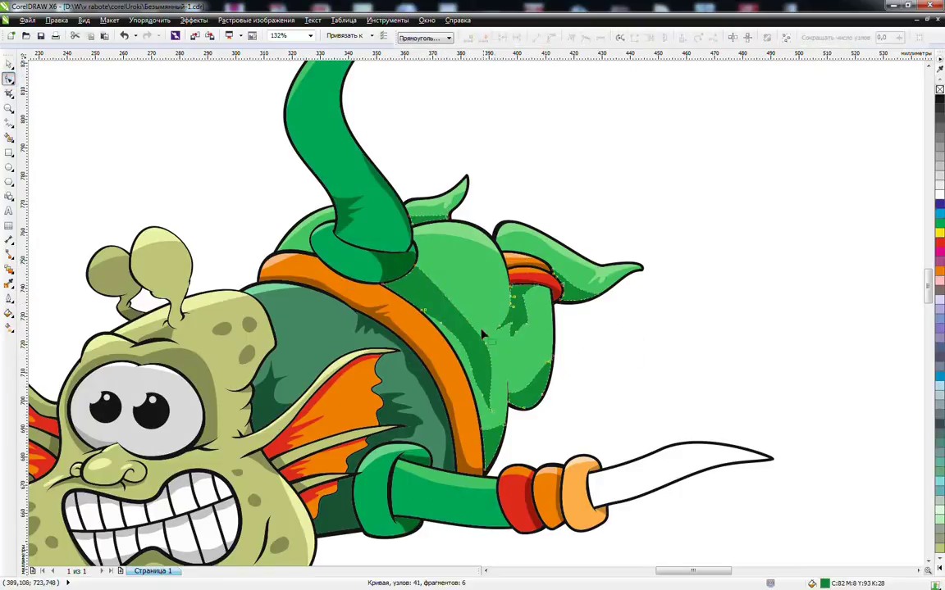
key(space)
click(599, 333)
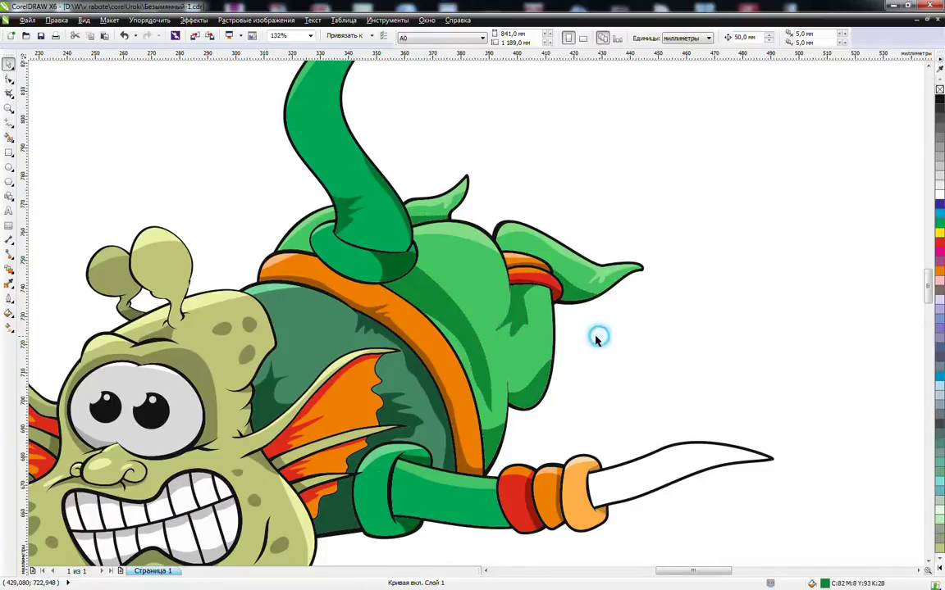
Draw a freehand shade boundary along the lower limb's cuff and underside, smart-fill the enclosed area and delete the guide curve
click(10, 122)
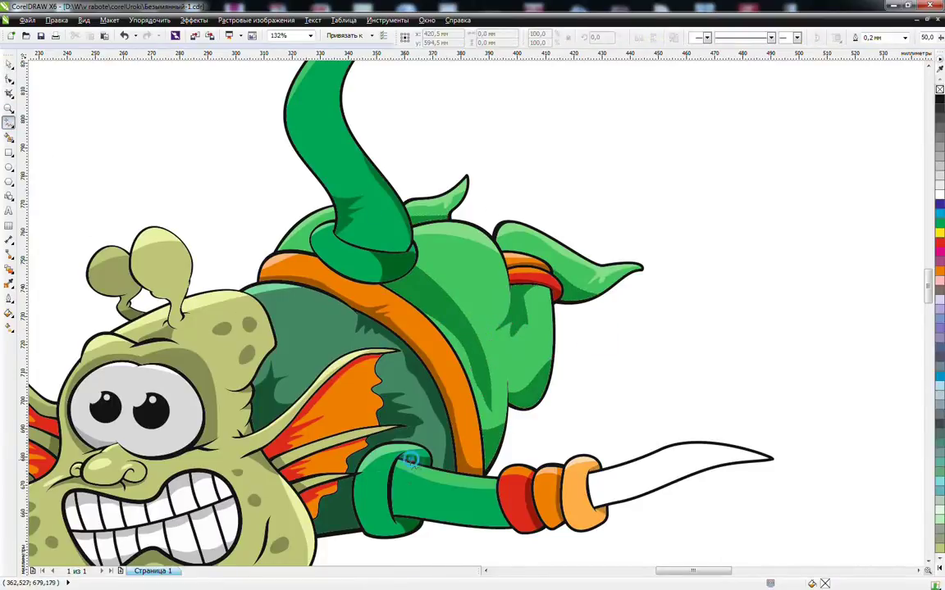
mouse_move(408, 460)
mouse_down()
mouse_move(397, 486)
mouse_move(400, 521)
mouse_up()
drag(407, 459, 398, 500)
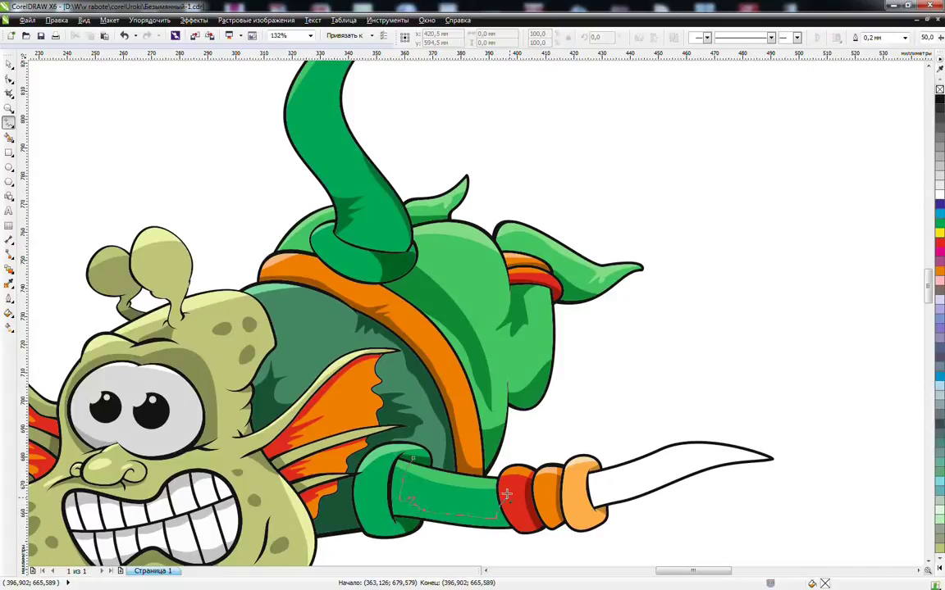
click(9, 138)
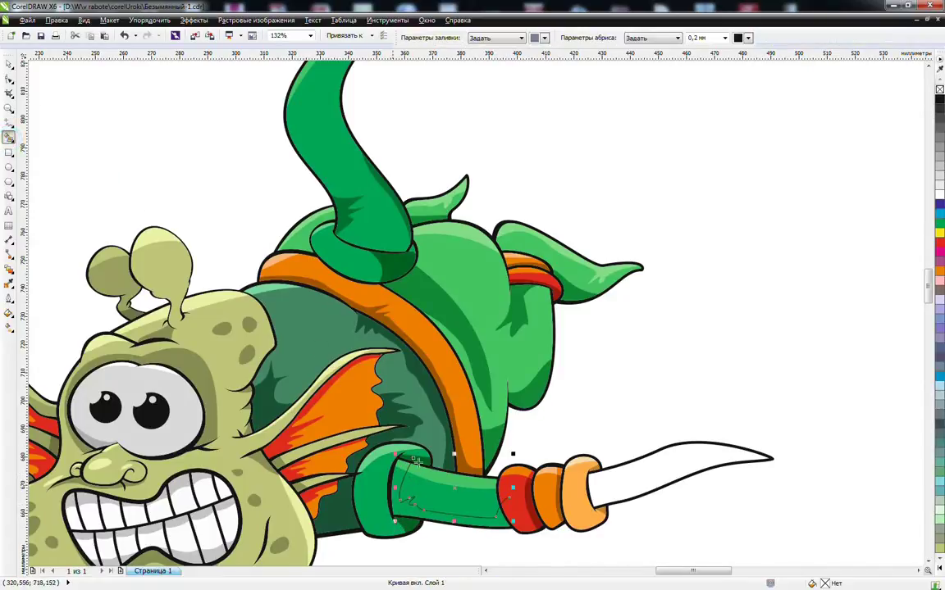
click(398, 496)
key(space)
click(503, 500)
key(Delete)
Copy the raised limb shade's dark green fill (C87 M11 Y94 K40) and missing outline onto the lower limb's shade
click(443, 499)
drag(434, 490, 416, 468)
right_click(414, 469)
click(450, 517)
click(348, 215)
drag(347, 215, 396, 474)
click(452, 536)
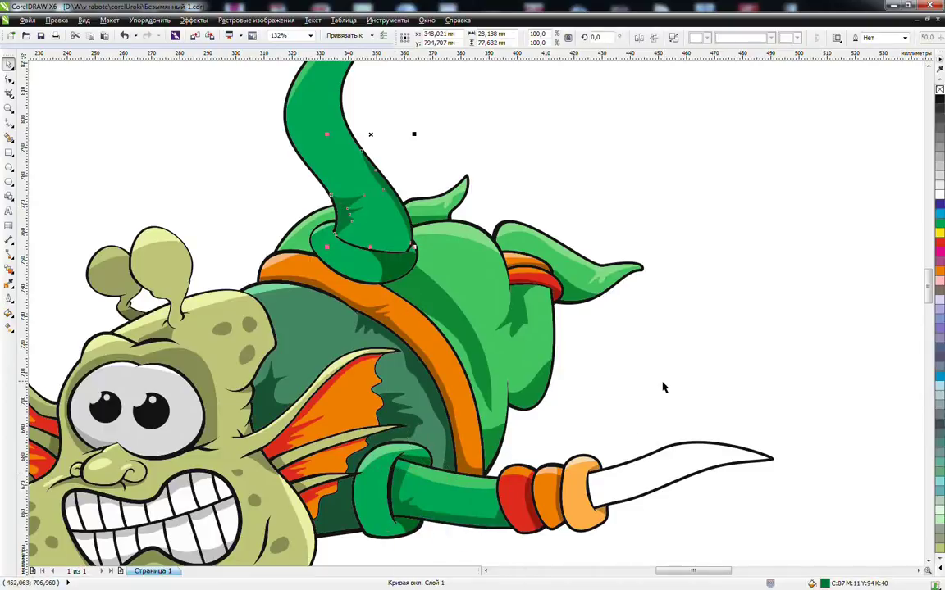
Create smart-filled shapes for all three white claws at the ends of the limbs
click(652, 392)
scroll(650, 373, down, 3)
click(10, 136)
click(534, 180)
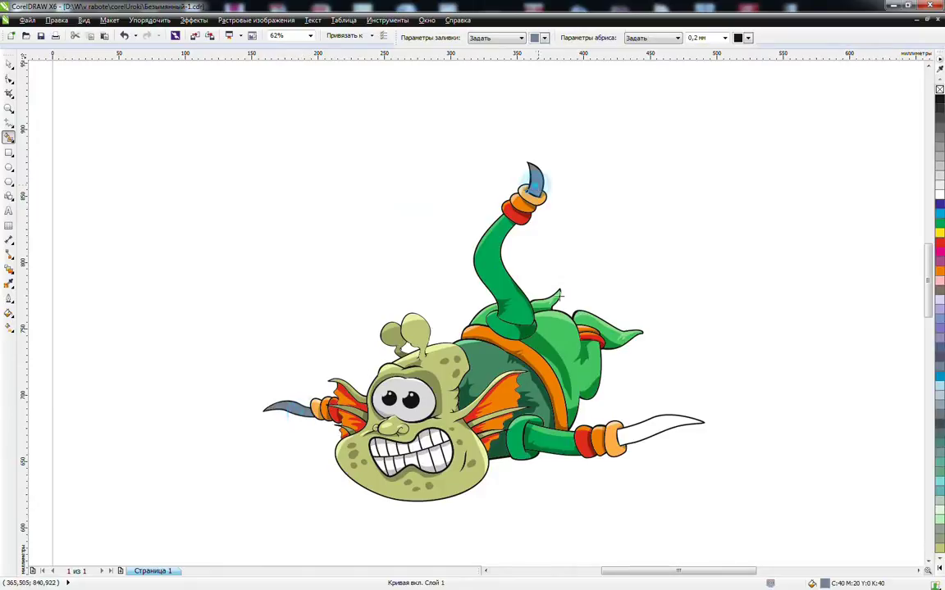
click(648, 428)
Combine the three claw shapes and copy the face's olive fill (C20 M0 Y60 K20) and outline properties onto them
key(space)
shift+click(532, 176)
shift+click(296, 408)
click(674, 38)
ctrl+click(444, 371)
drag(445, 371, 552, 201)
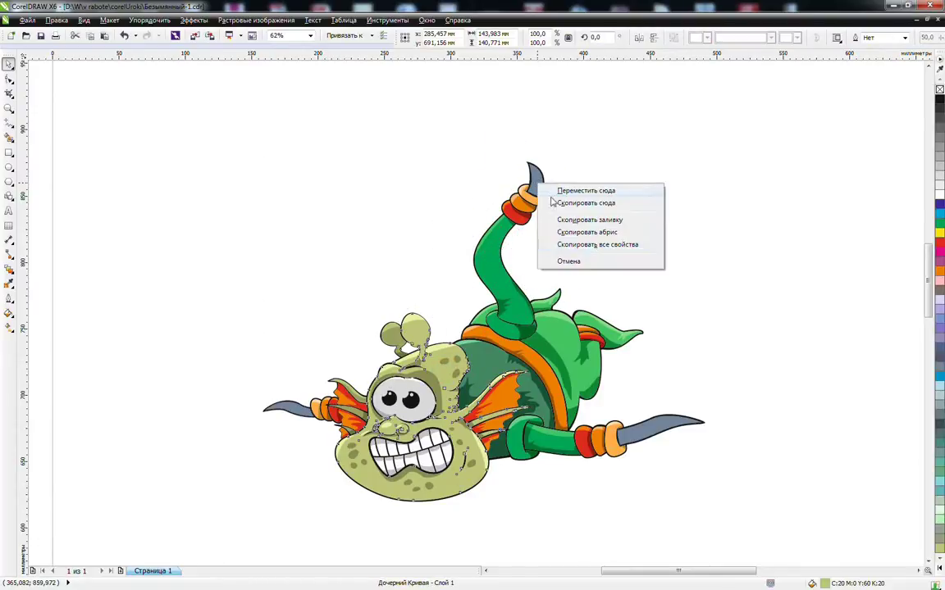
click(597, 245)
click(550, 276)
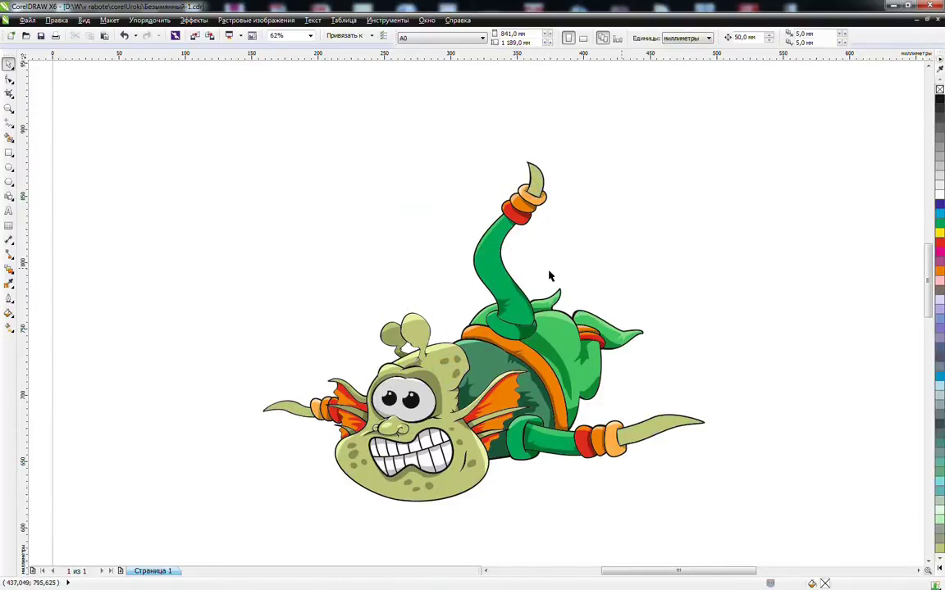
Draw freehand highlight boundary curves along the lengths of all three claws
click(9, 107)
drag(194, 112, 771, 500)
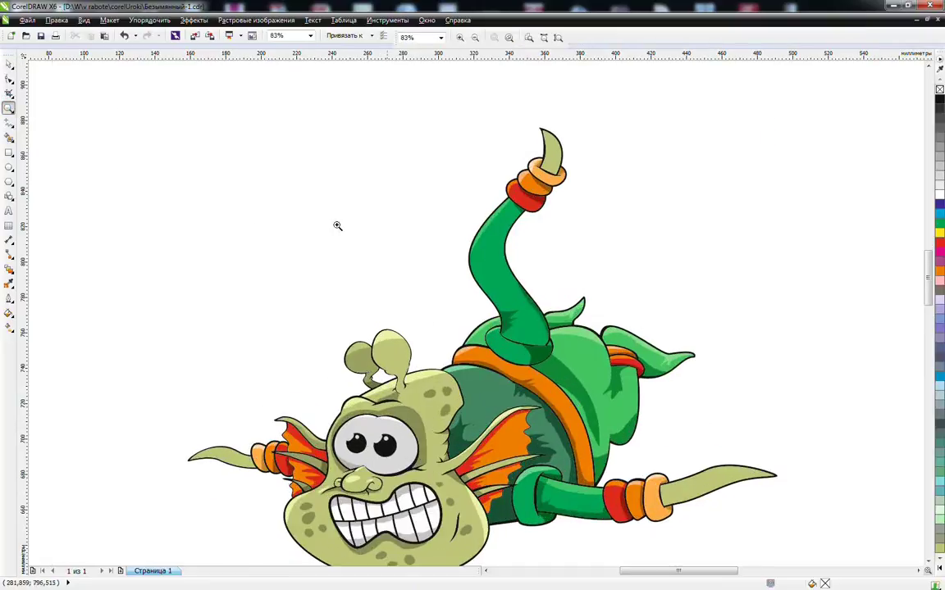
click(9, 122)
click(550, 130)
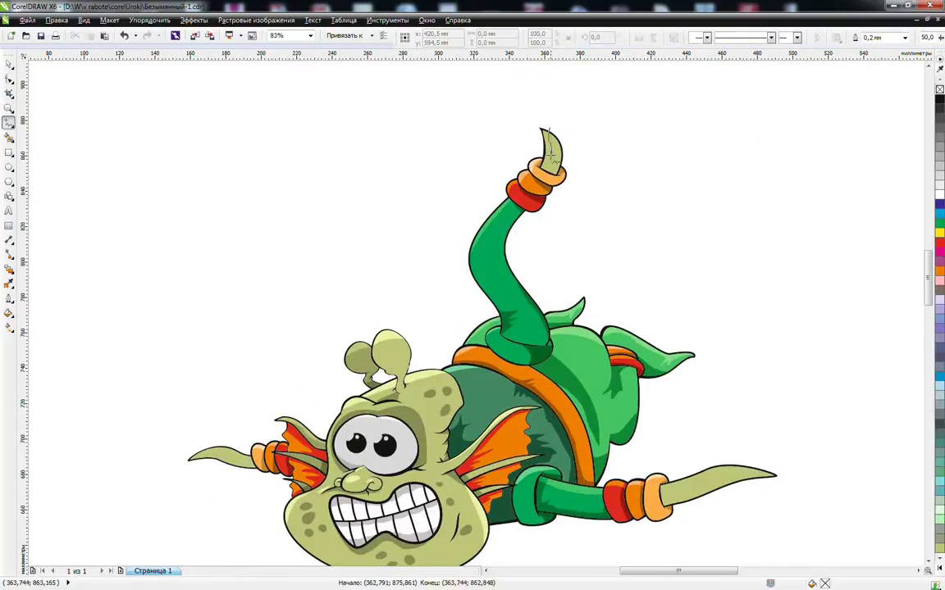
mouse_move(254, 456)
mouse_down()
mouse_move(195, 456)
mouse_move(170, 467)
mouse_up()
drag(653, 486, 678, 488)
click(801, 474)
Smart-fill the highlight area on each of the three claws and delete the three guide curves
click(9, 136)
click(546, 154)
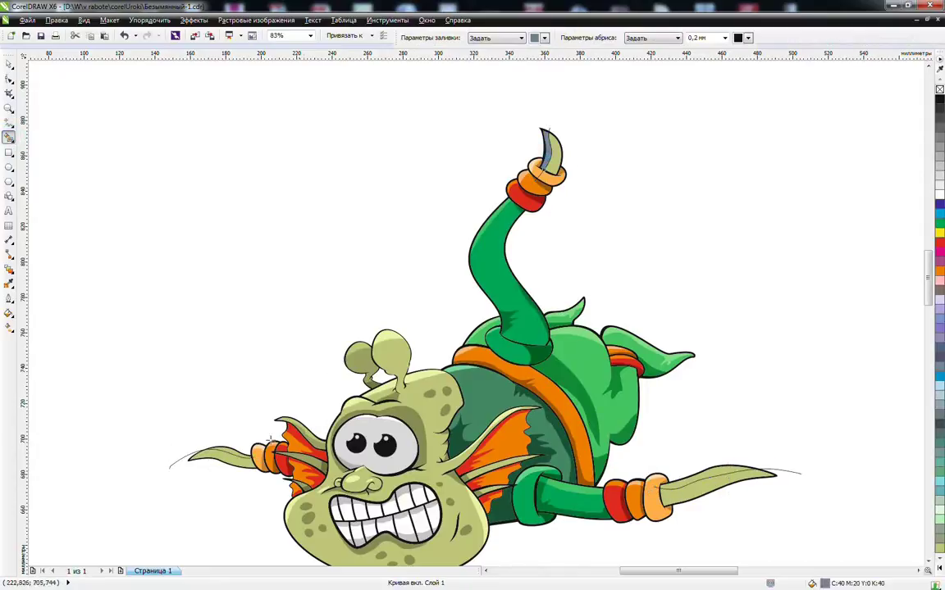
click(229, 452)
click(690, 478)
key(space)
click(784, 470)
key(Delete)
click(550, 129)
key(Delete)
click(188, 455)
key(Delete)
Weld the three claw highlights into one object and copy all properties of the front antenna's light highlight onto it
click(219, 457)
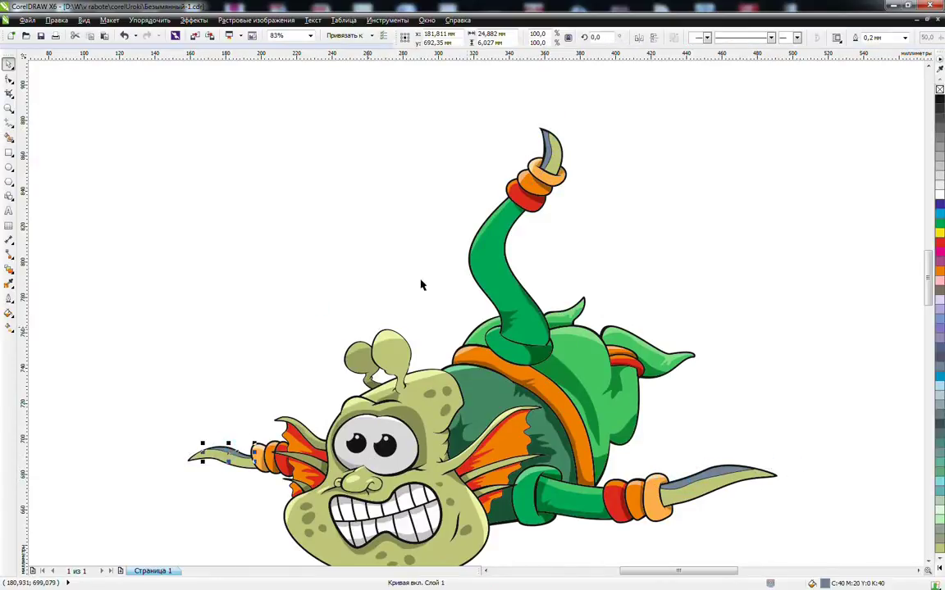
shift+click(548, 150)
shift+click(701, 474)
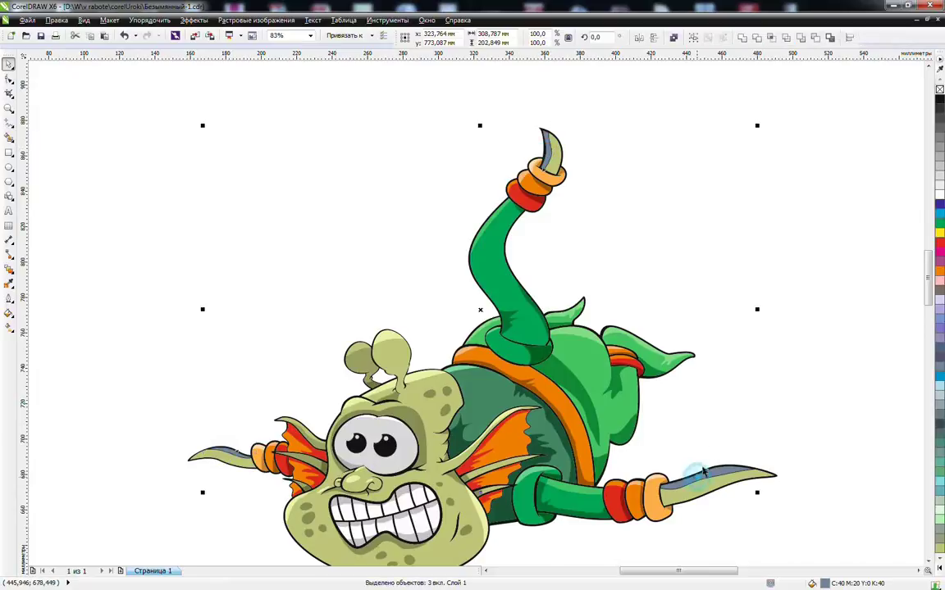
click(743, 39)
ctrl+click(391, 338)
click(389, 337)
ctrl+click(389, 337)
drag(389, 337, 550, 154)
click(596, 216)
click(285, 264)
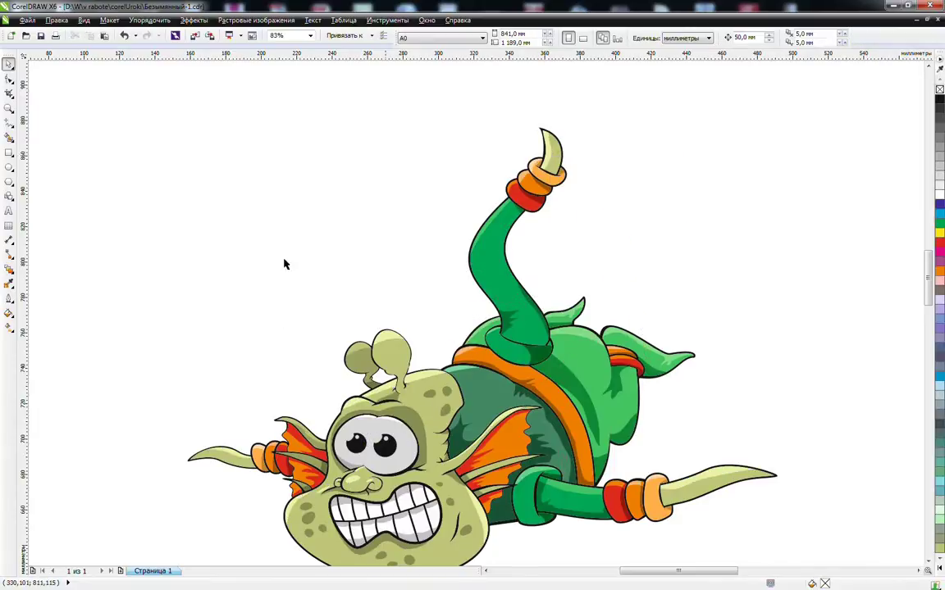
Draw a freehand shade boundary along the underside of the claw beside the face, smart-fill the enclosed area and delete the guide curve
click(10, 108)
drag(132, 373, 502, 554)
click(10, 123)
drag(332, 303, 195, 337)
click(9, 140)
click(293, 312)
key(space)
click(303, 308)
key(Delete)
Draw small freehand spots on the claw beside the face and weld them with its underside shade
click(9, 122)
mouse_move(260, 294)
mouse_down()
mouse_move(264, 304)
mouse_move(261, 294)
mouse_move(215, 292)
mouse_move(228, 287)
mouse_up()
drag(295, 303, 294, 302)
key(space)
click(297, 337)
click(296, 304)
shift+click(258, 298)
shift+click(221, 293)
click(742, 40)
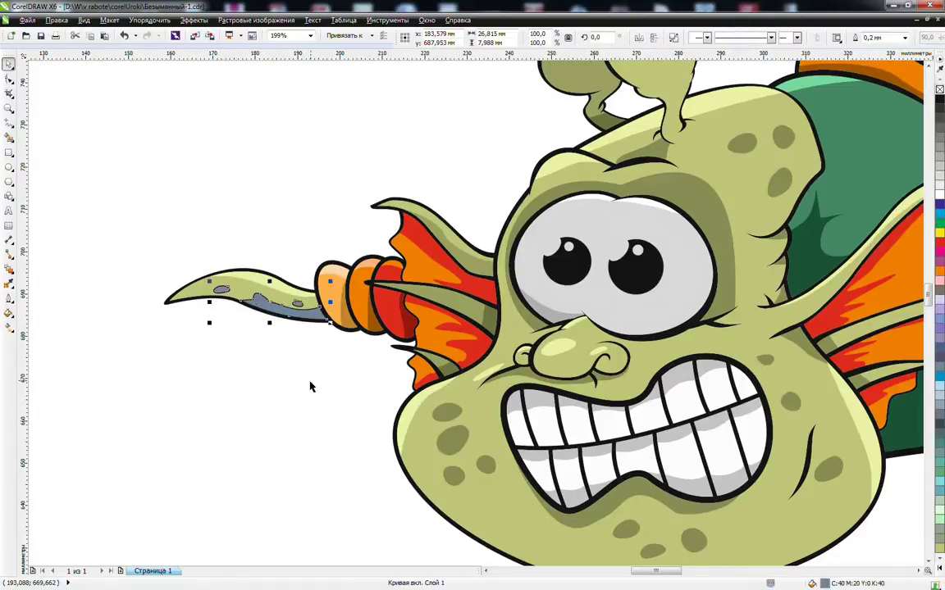
click(320, 383)
Draw a freehand shade boundary along the lower limb's claw, smart-fill its underside and delete the guide curve
scroll(435, 387, down, 2)
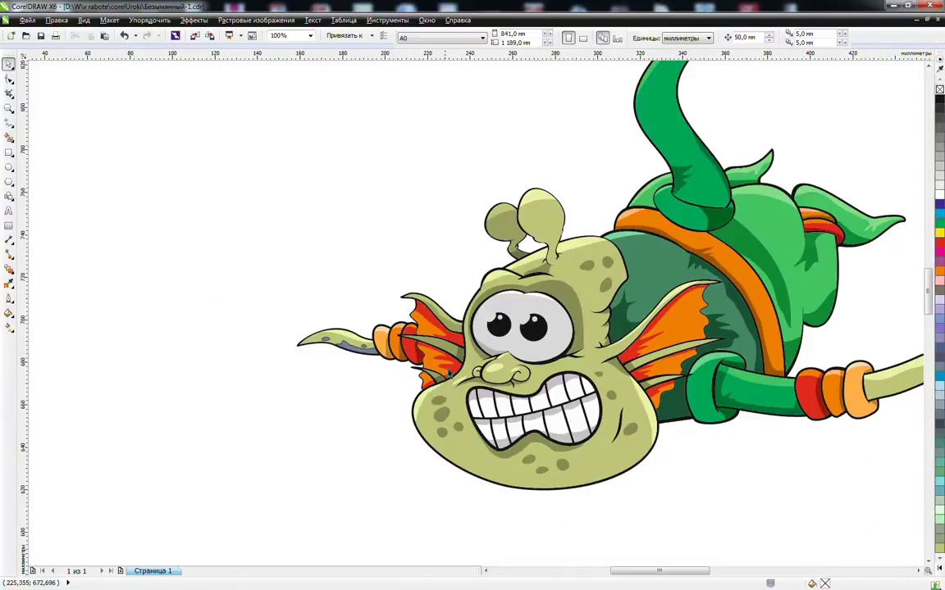
click(918, 571)
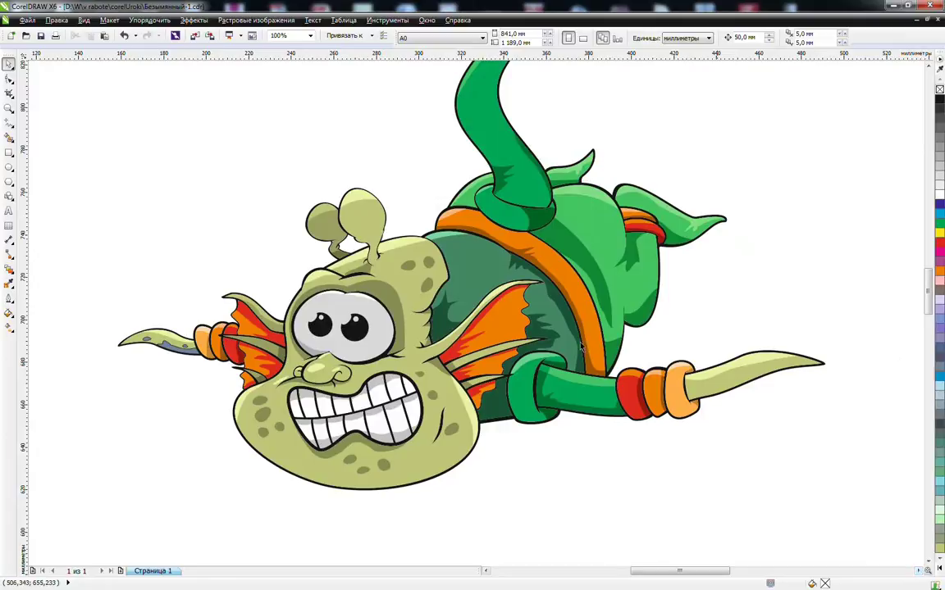
click(7, 110)
drag(596, 297, 860, 466)
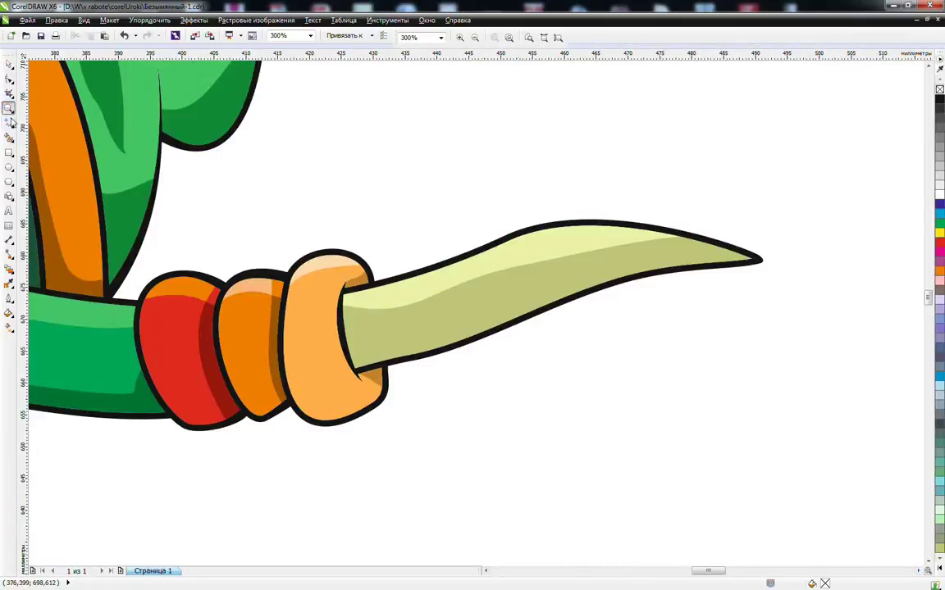
mouse_move(318, 339)
mouse_down()
mouse_move(435, 321)
mouse_move(630, 263)
mouse_move(897, 246)
mouse_up()
click(9, 138)
click(442, 337)
key(space)
click(797, 263)
key(Delete)
Draw three small freehand ovals on the lower limb's claw and weld them with its underside shade
key(F5)
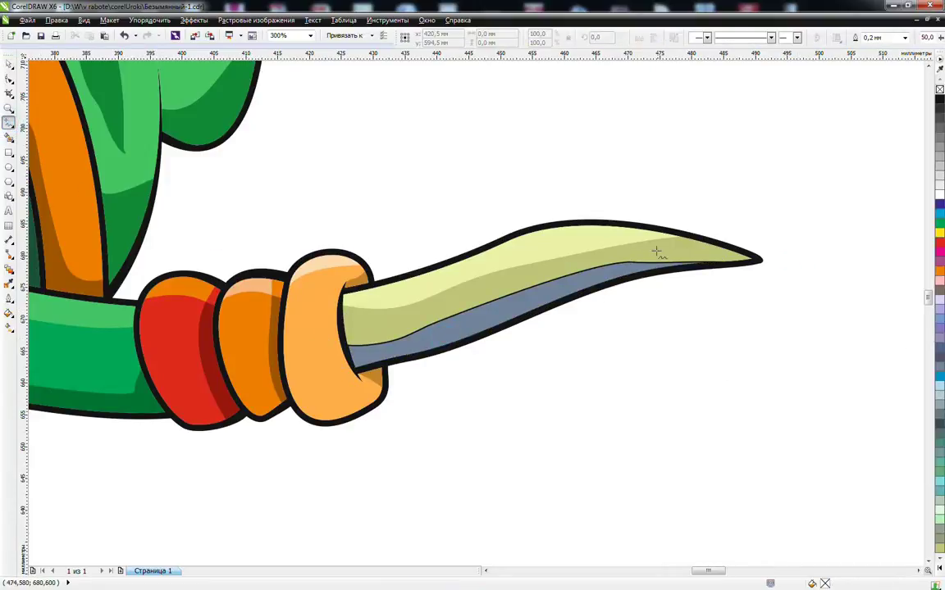
drag(656, 252, 657, 255)
drag(384, 322, 358, 333)
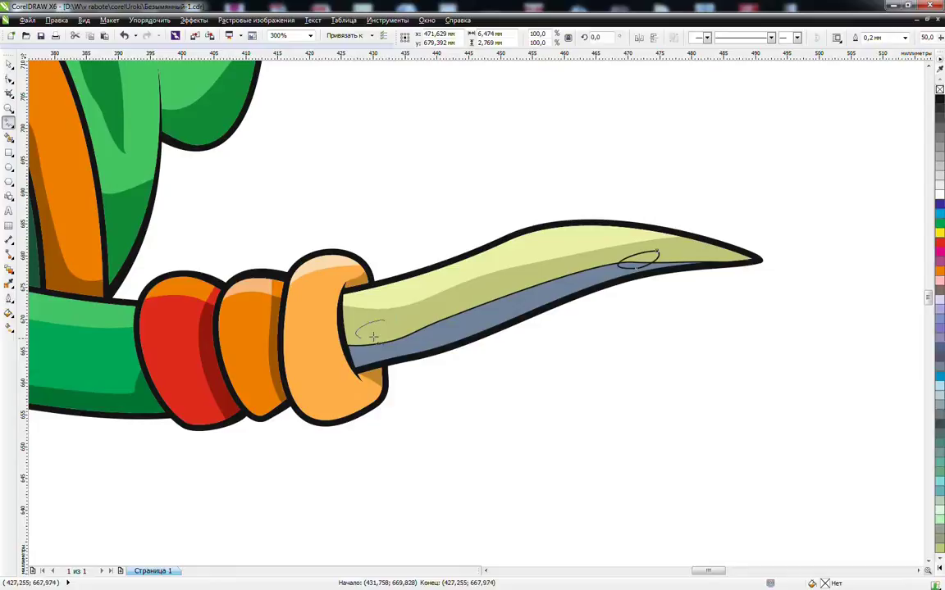
mouse_move(412, 313)
mouse_down()
mouse_move(405, 323)
mouse_move(416, 311)
mouse_up()
key(space)
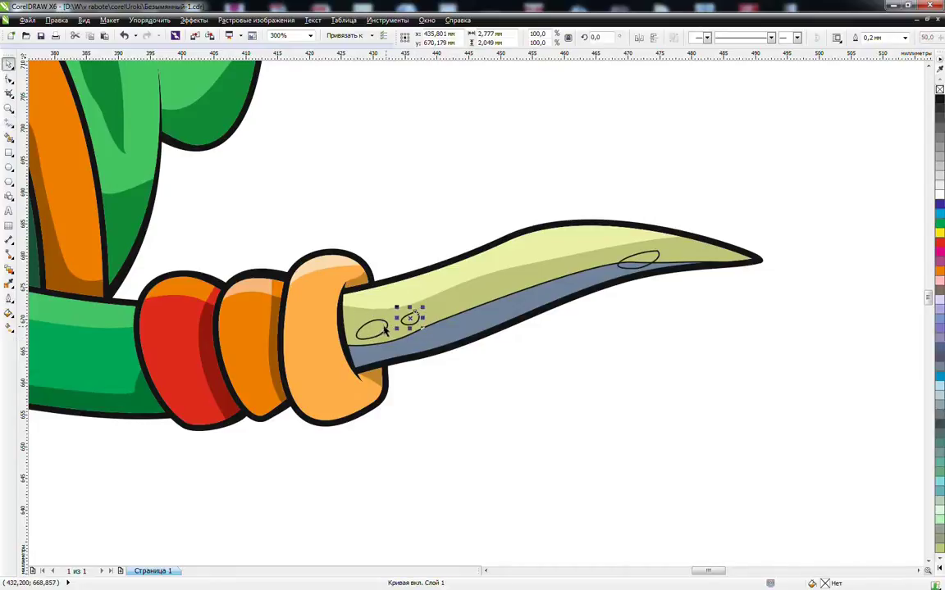
shift+click(384, 330)
shift+click(646, 260)
shift+click(585, 283)
click(742, 39)
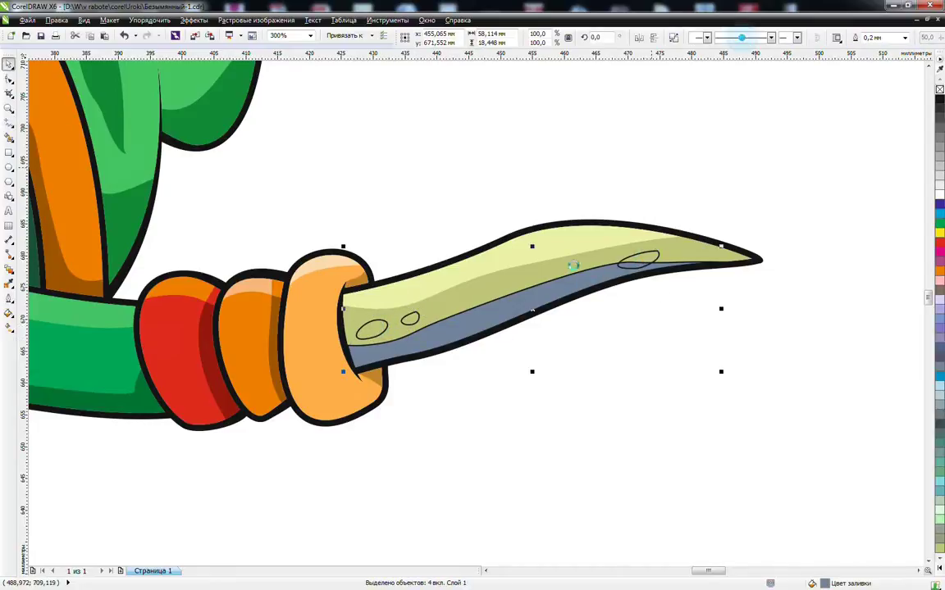
Draw a small freehand oval inside the lower claw's shade and cut it out of the shade
key(space)
mouse_move(475, 319)
mouse_down()
mouse_move(454, 325)
mouse_move(471, 322)
mouse_up()
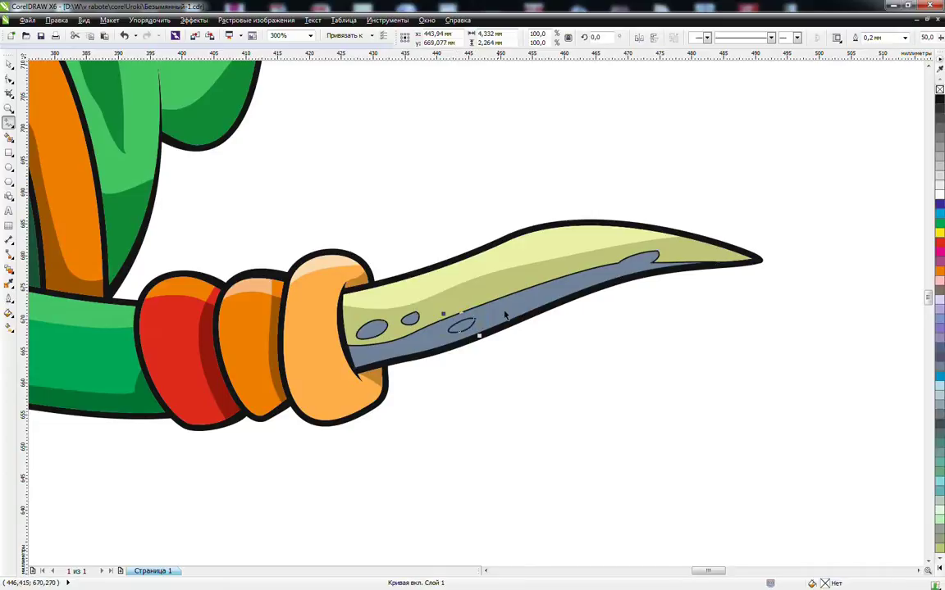
key(space)
click(571, 392)
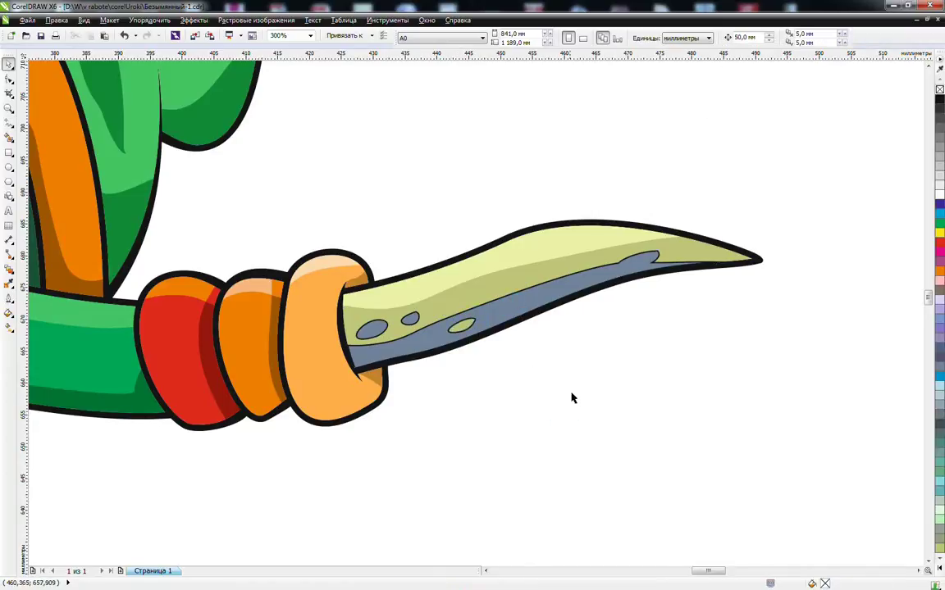
Draw a freehand shade boundary along the raised limb's claw, smart-fill its outer edge and delete the guide curve
key(F4)
click(10, 106)
drag(274, 313, 202, 250)
drag(459, 161, 421, 249)
click(9, 137)
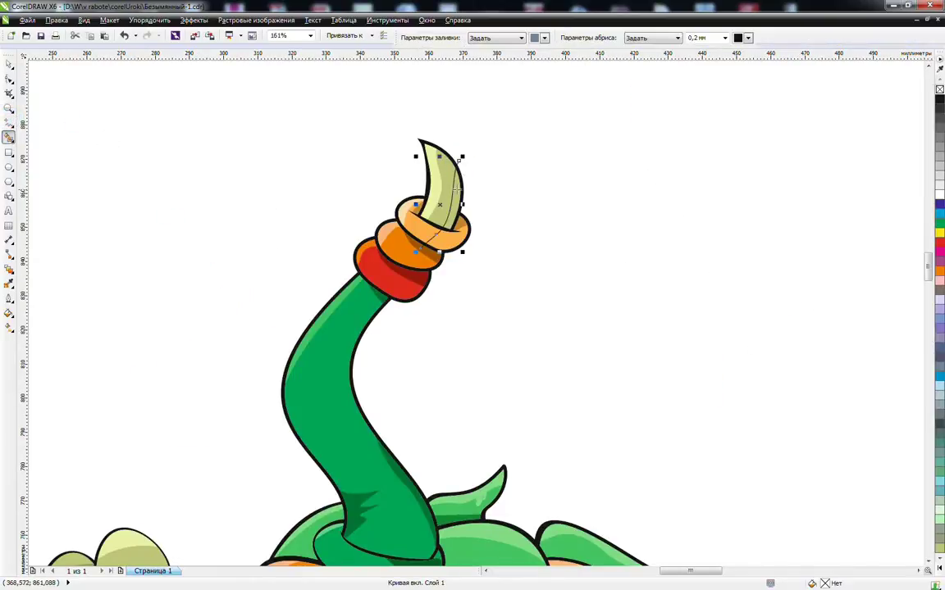
key(space)
key(Delete)
Draw two small freehand spots on the raised limb's claw and weld them with its shade
click(9, 123)
mouse_move(446, 169)
mouse_down()
mouse_move(456, 179)
mouse_move(441, 218)
mouse_up()
mouse_move(449, 174)
mouse_down()
mouse_move(455, 184)
mouse_move(449, 173)
mouse_up()
key(space)
shift+click(441, 213)
shift+click(455, 200)
click(740, 40)
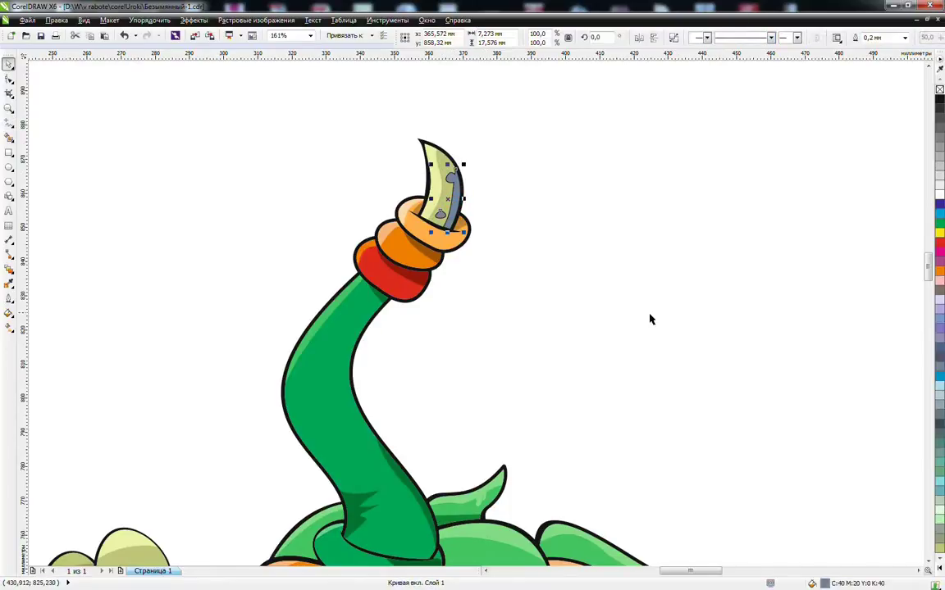
Combine the shades of all three claws and copy the face spots' dark olive fill (C41 M23 Y70 K24) and outline properties onto them
scroll(534, 355, down, 3)
scroll(686, 433, down, 3)
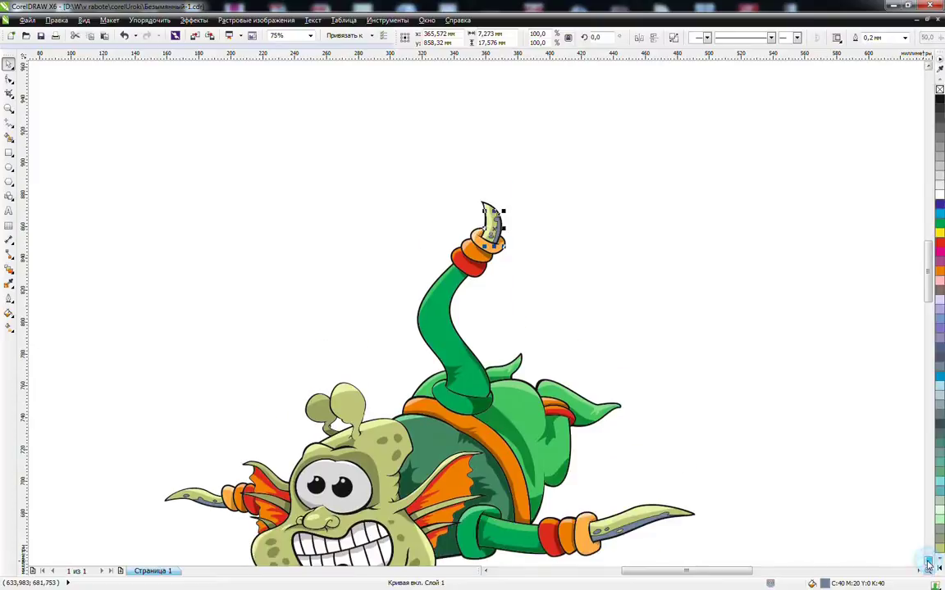
shift+click(642, 426)
shift+click(197, 392)
click(655, 38)
ctrl+click(360, 360)
drag(361, 360, 633, 424)
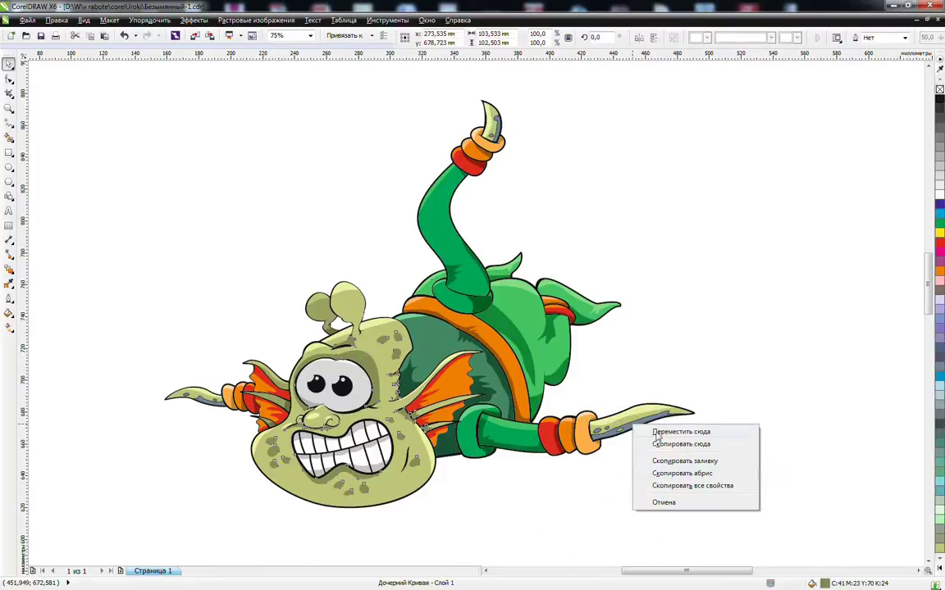
click(689, 485)
key(Escape)
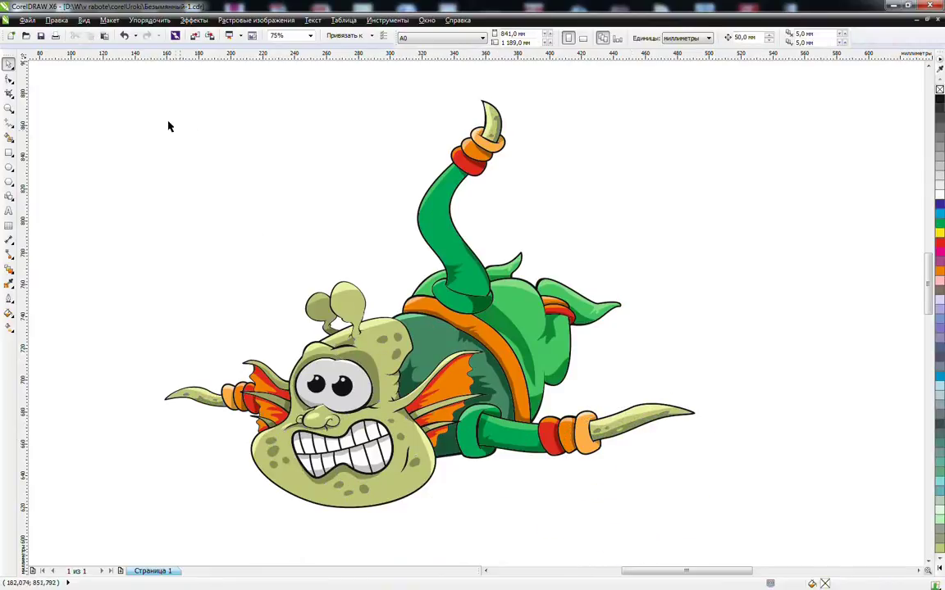
Select all the monster's parts and group them
drag(111, 73, 791, 529)
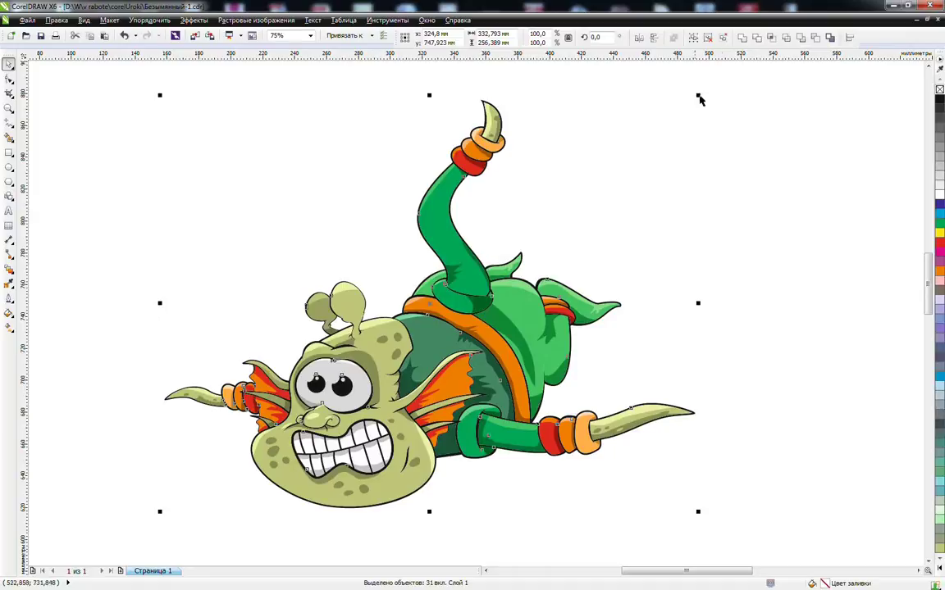
click(693, 38)
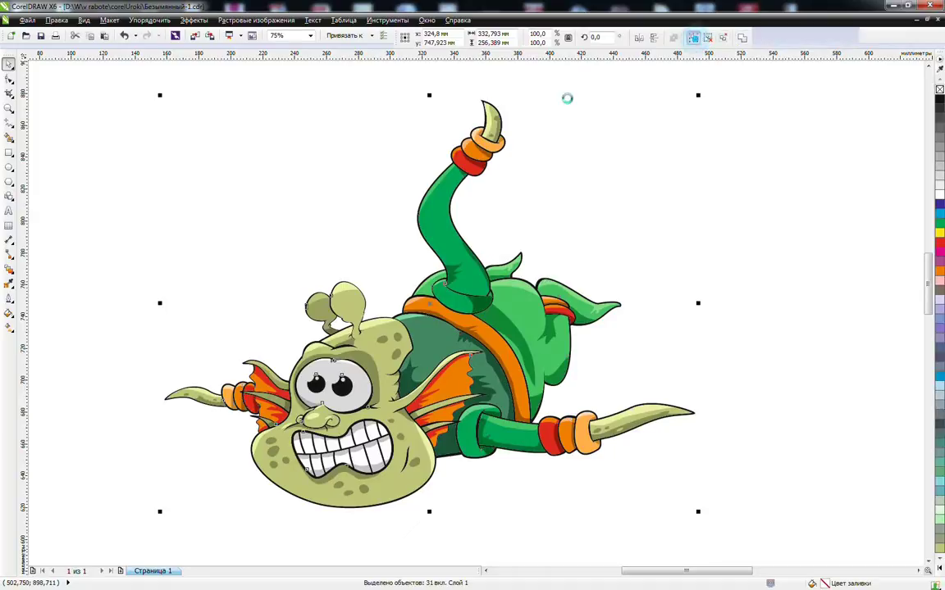
click(160, 196)
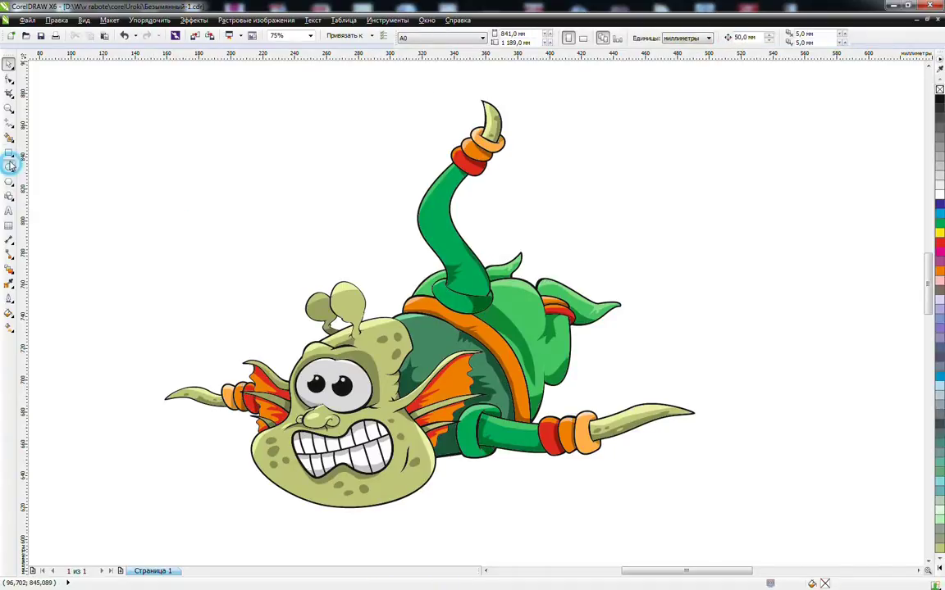
Draw a circle about 344 mm across around the monster and send it to the back of the layer
click(10, 165)
drag(110, 92, 661, 475)
key(space)
drag(555, 219, 588, 191)
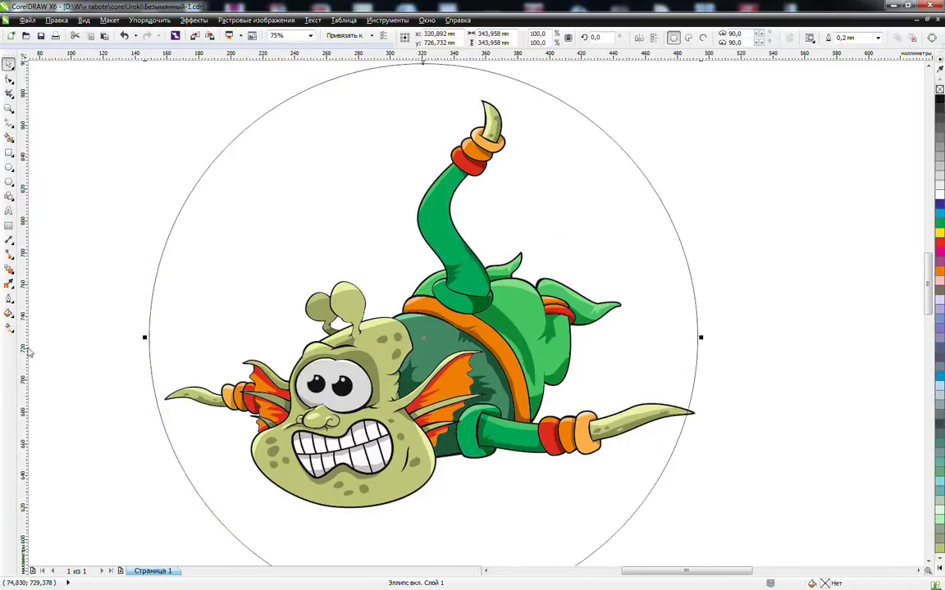
click(149, 19)
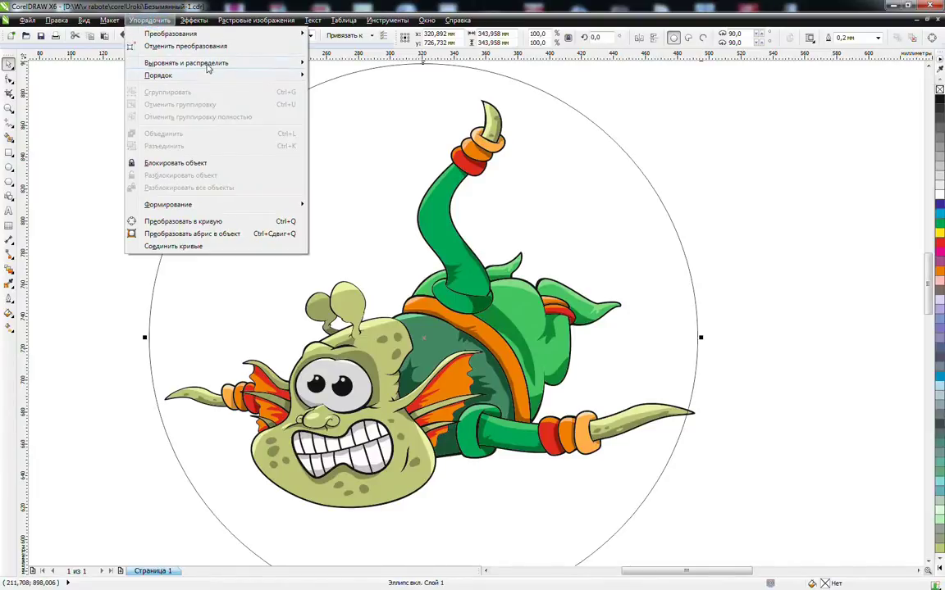
mouse_move(209, 78)
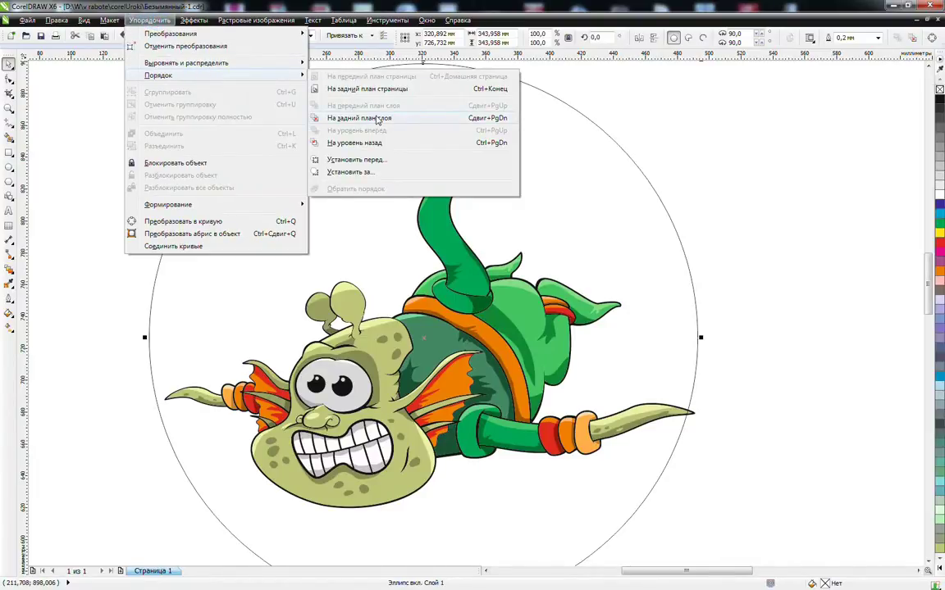
click(377, 119)
Fill the background circle with a vertical linear gradient running from black at its upper end to dark blue below
click(10, 328)
drag(379, 164, 379, 535)
drag(940, 207, 873, 235)
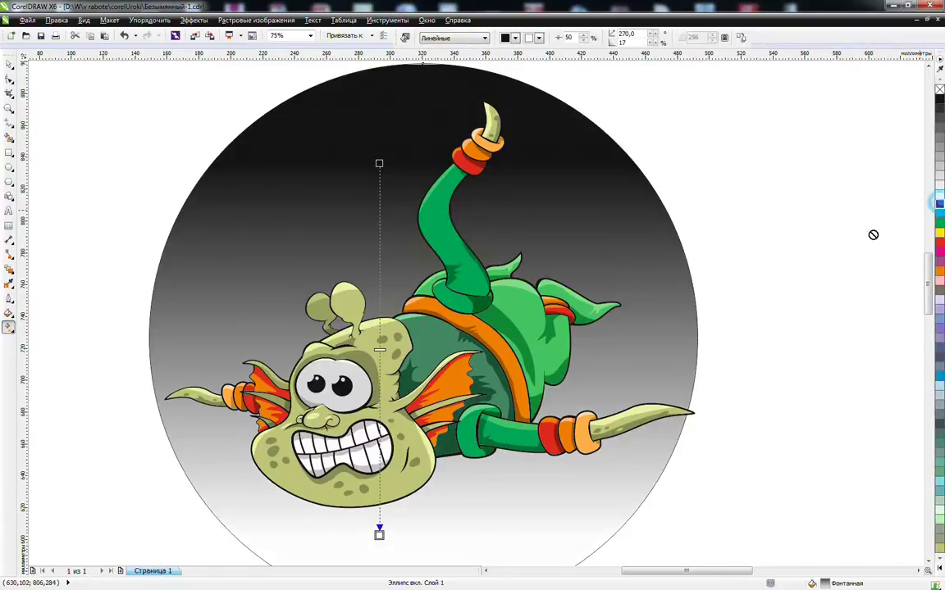
drag(391, 510, 397, 529)
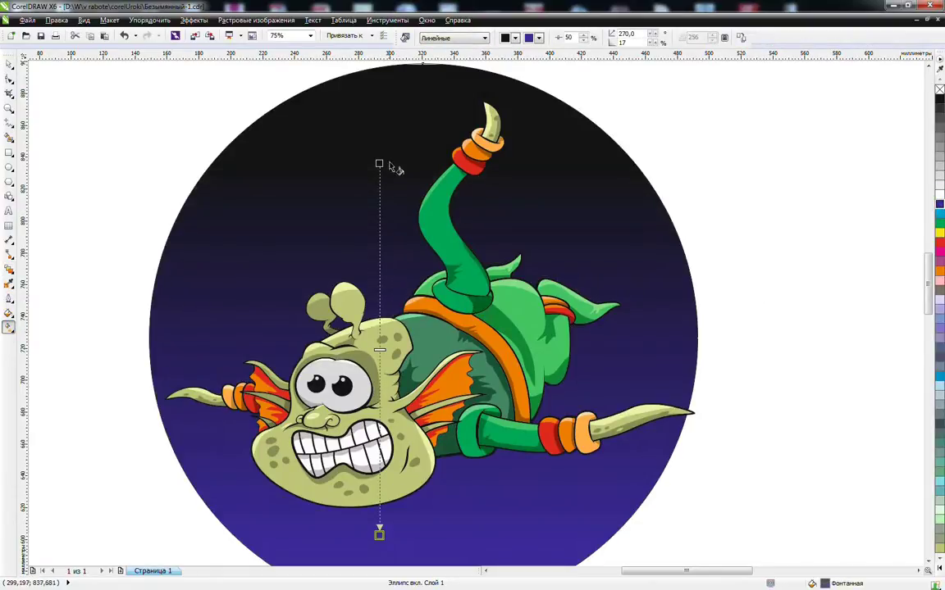
click(717, 163)
key(space)
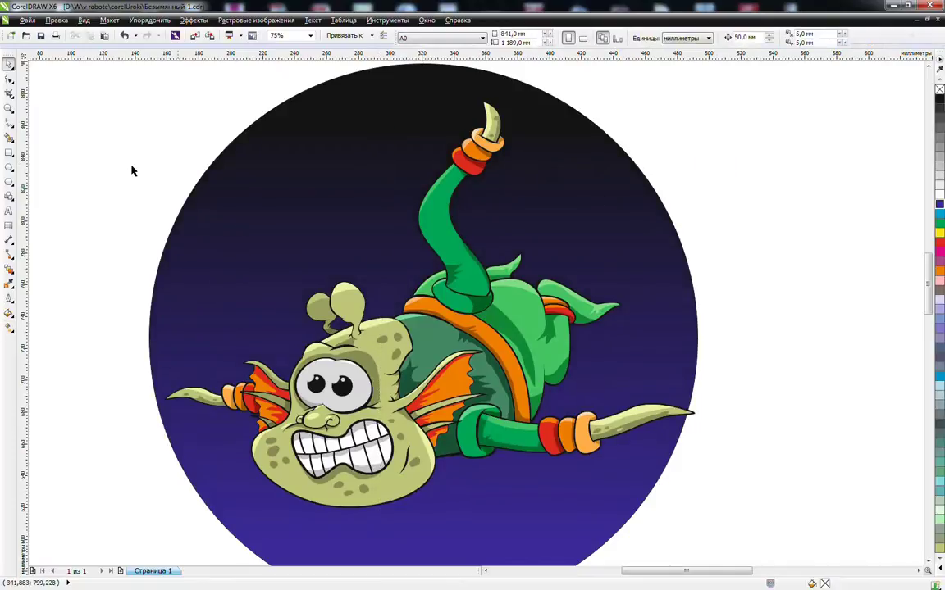
click(274, 155)
click(780, 152)
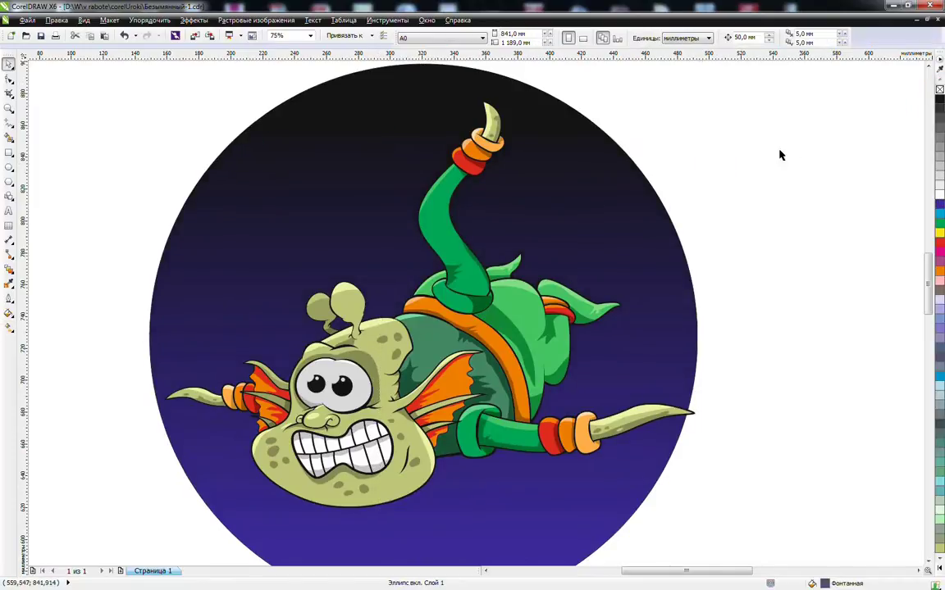
Draw a circle about 153 mm across around the monster's head and add a concentric copy scaled to about 146 mm
click(9, 167)
drag(216, 275, 462, 504)
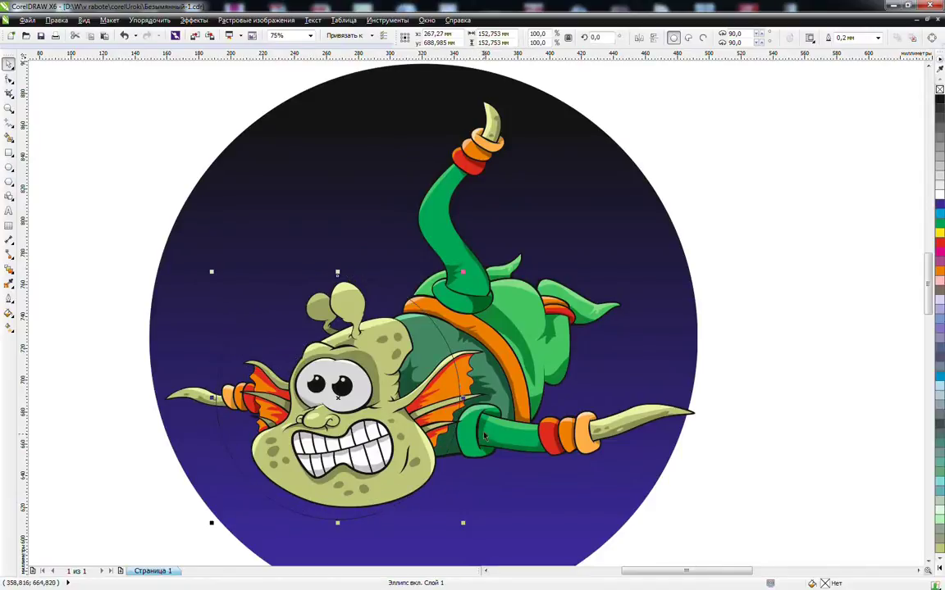
drag(462, 274, 458, 278)
drag(337, 276, 337, 278)
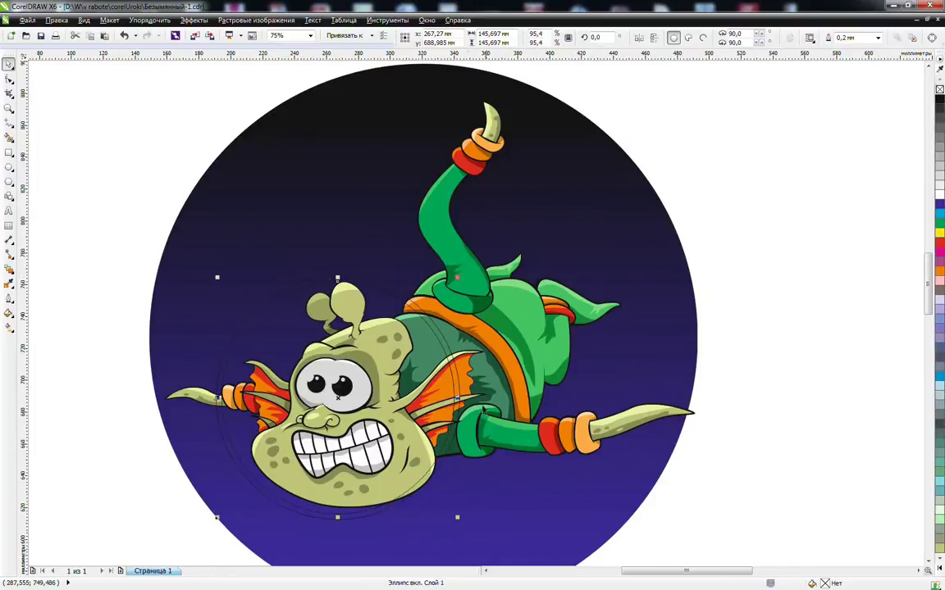
Widen the inner head circle to about 154 mm and cut it out of the outer circle, keeping only the crescent
drag(458, 398, 468, 399)
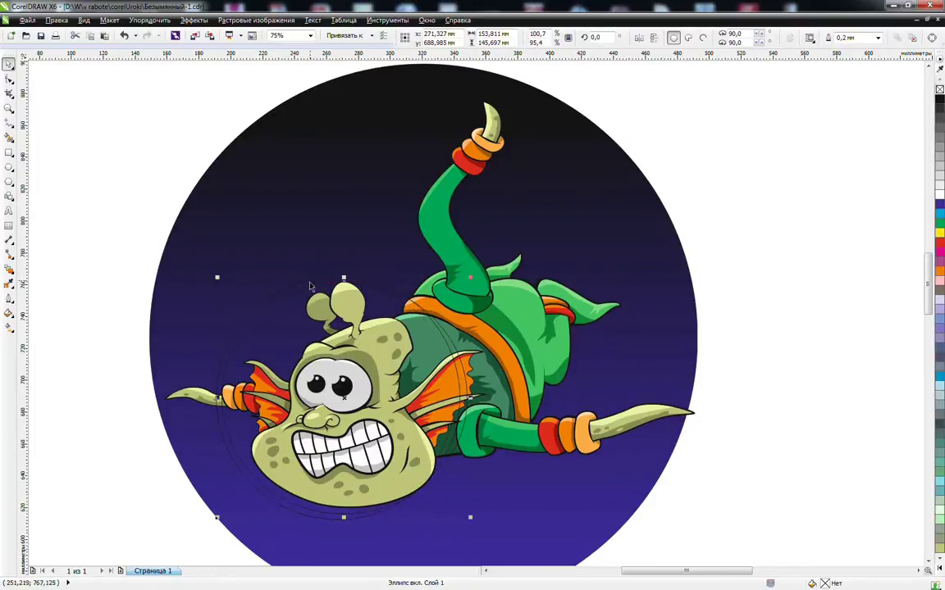
shift+click(309, 285)
click(757, 37)
click(395, 297)
key(Delete)
Fill the crescent around the monster's head with white and remove its outline
click(377, 290)
right_click(939, 194)
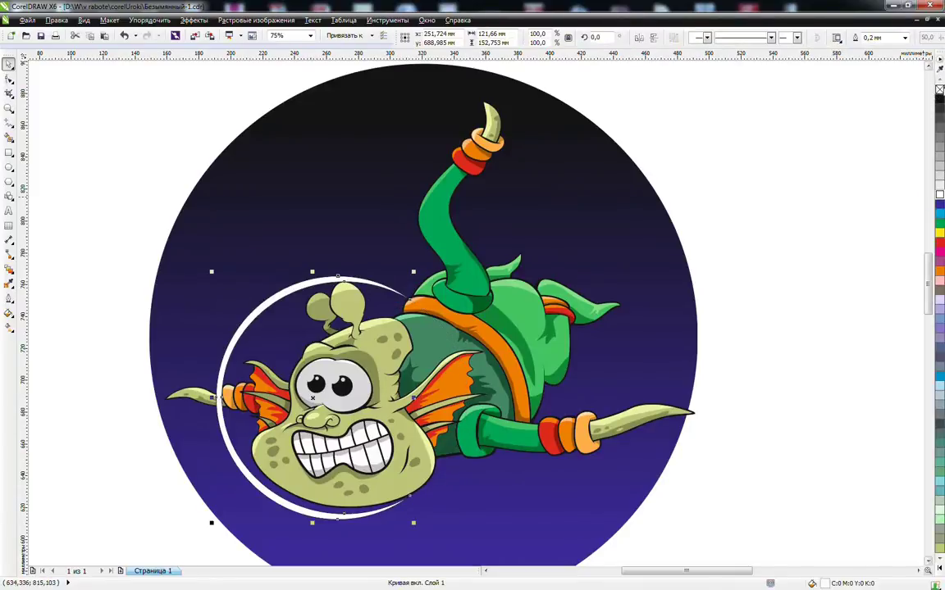
right_click(940, 89)
right_click(939, 88)
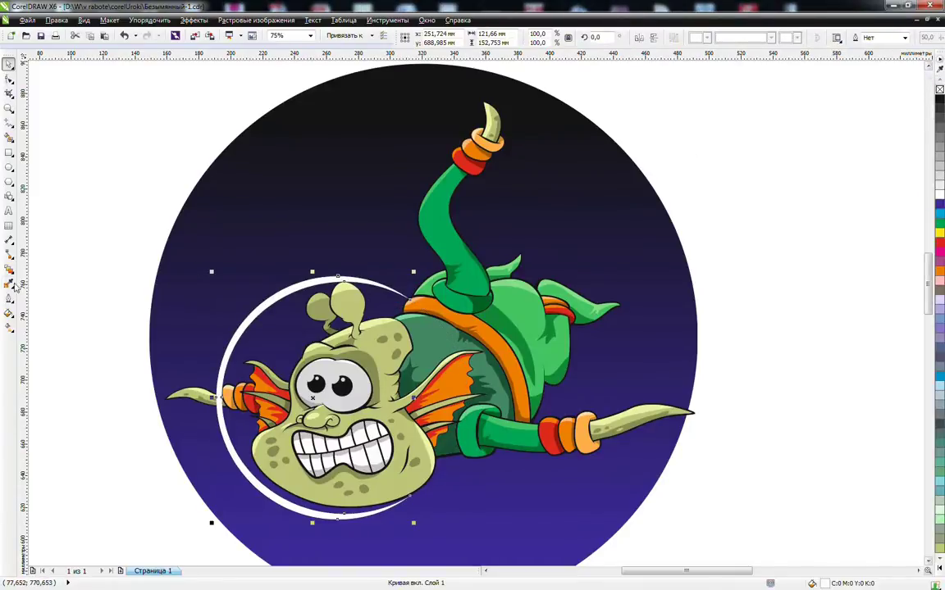
Apply a uniform transparency to the white crescent and adjust its strength for a faint glass highlight
click(9, 284)
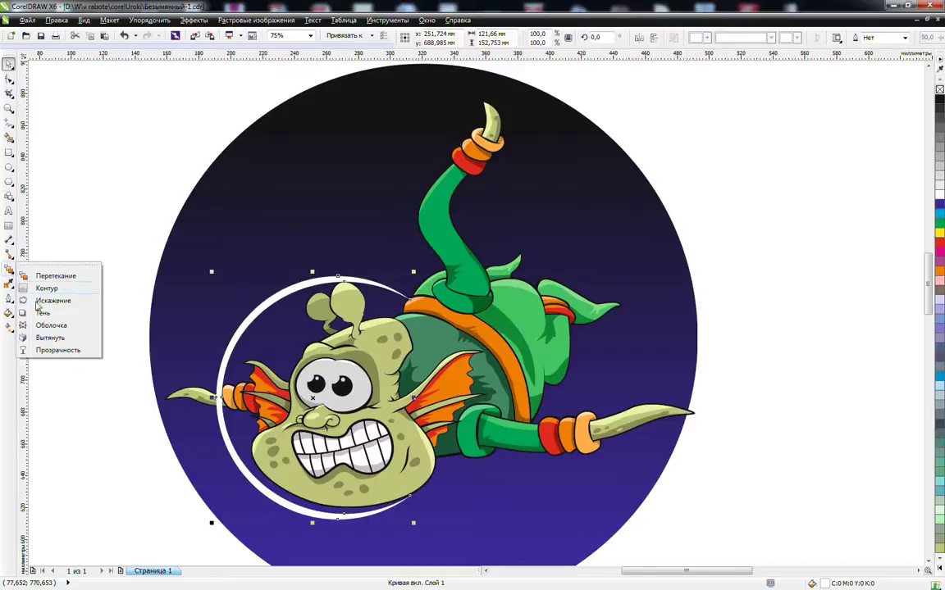
click(50, 350)
click(459, 38)
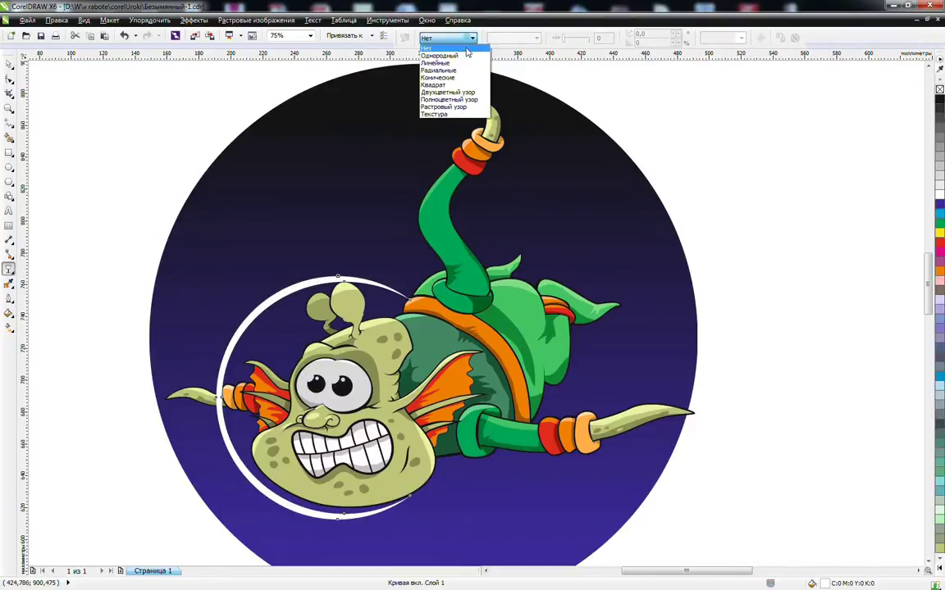
click(455, 52)
drag(572, 41, 584, 45)
click(611, 85)
click(9, 64)
click(123, 130)
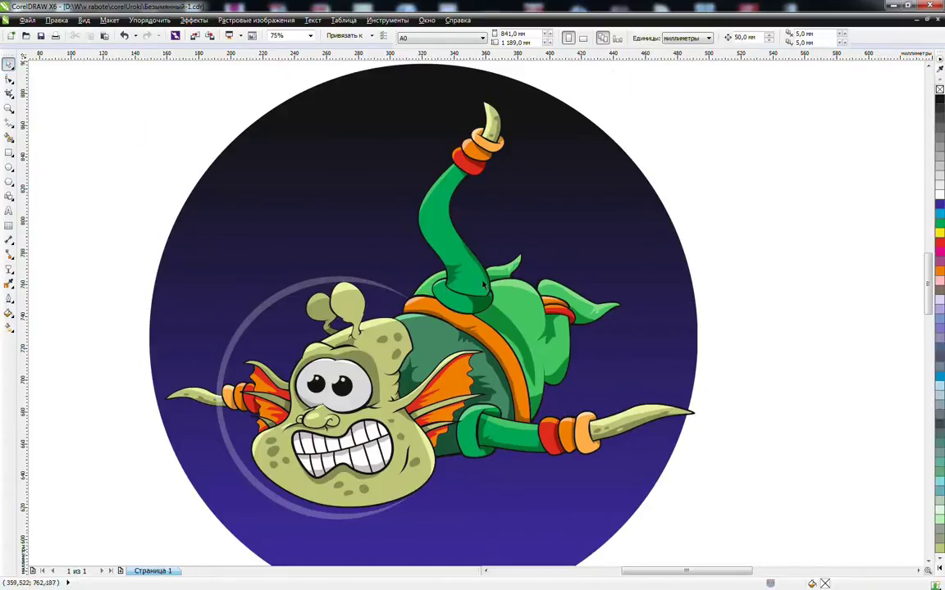
Draw a five-sided polygon about 30 mm wide above the head, reshape it into a star, and fill it yellow without an outline
click(9, 182)
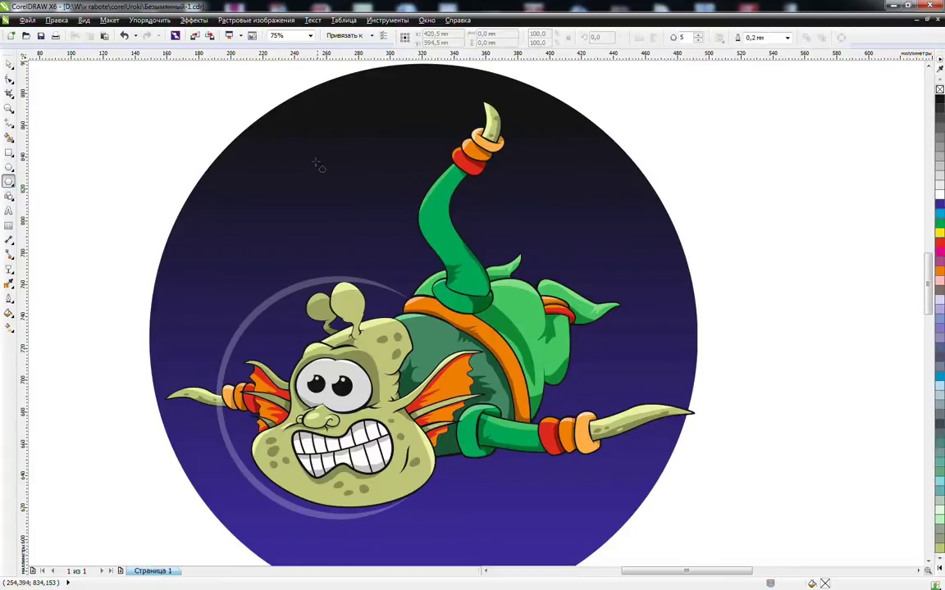
drag(308, 155, 364, 209)
click(10, 79)
drag(323, 166, 330, 175)
click(939, 235)
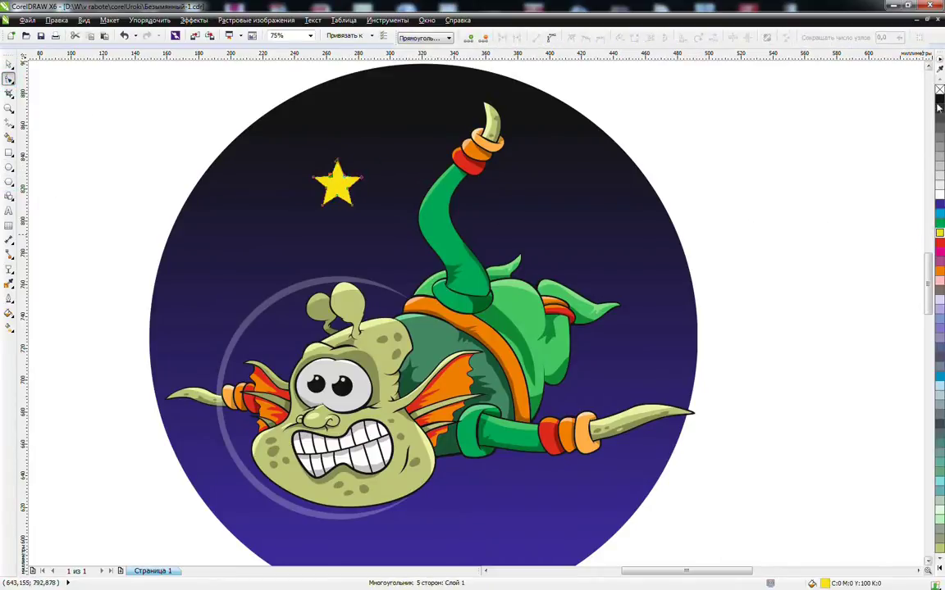
key(space)
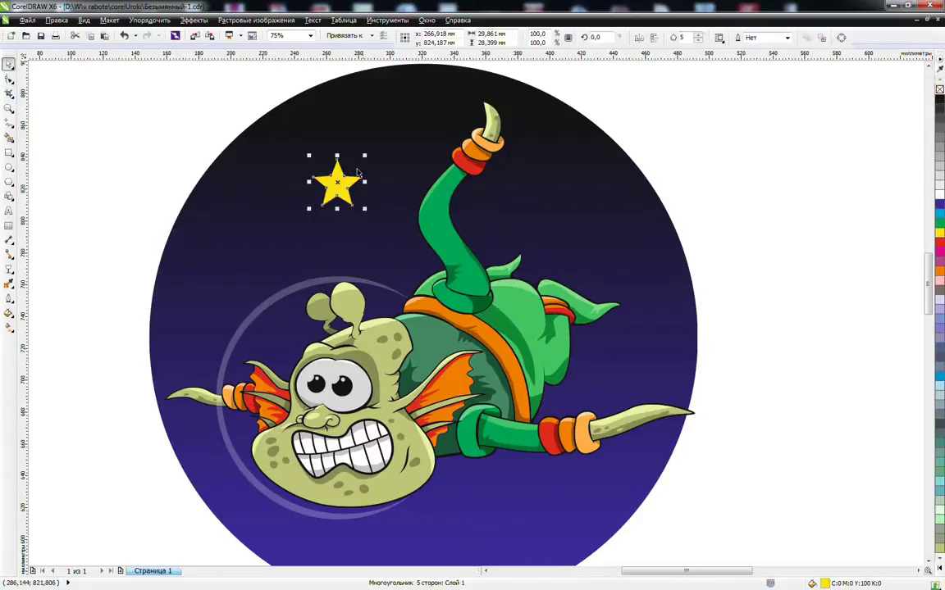
Shrink the yellow star and place two small rotated copies, one beside the raised arm and one above the outstretched claw near the head
drag(365, 155, 577, 218)
right_click(577, 217)
click(577, 218)
key(Escape)
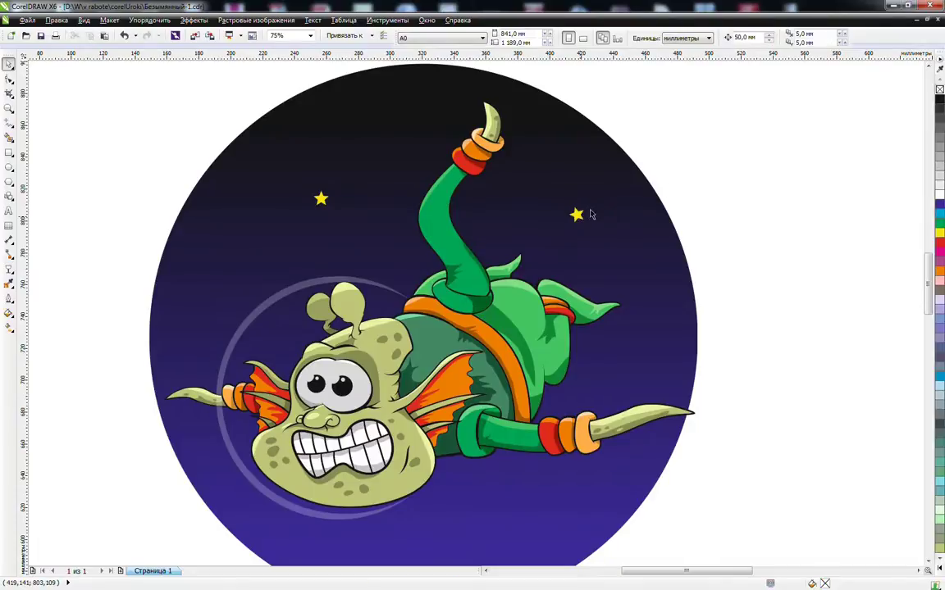
click(578, 216)
click(578, 213)
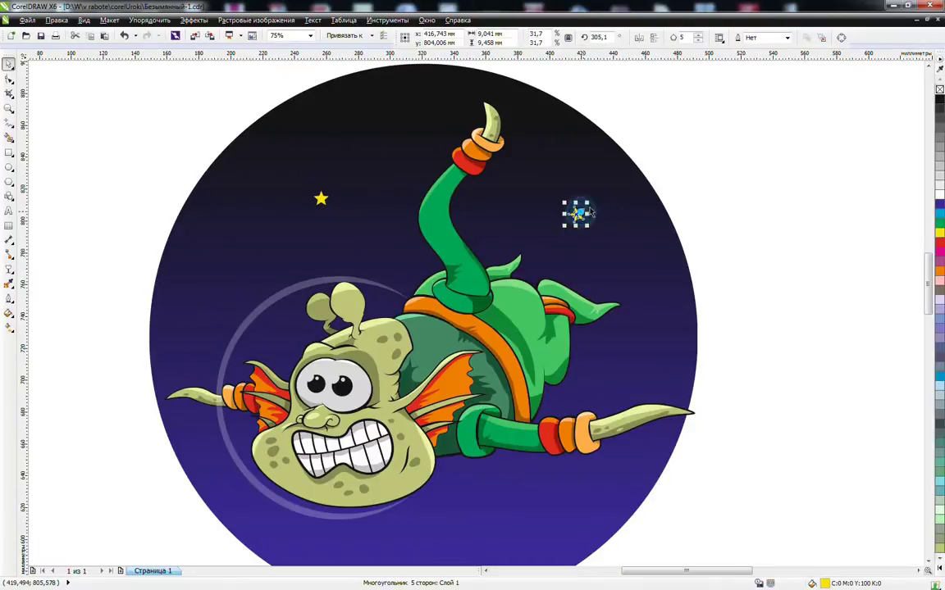
drag(575, 216, 196, 346)
click(140, 351)
Add two white star copies below the monster, one about 13 mm wide and one about 7 mm wide nearer the chin
scroll(835, 504, down, 1)
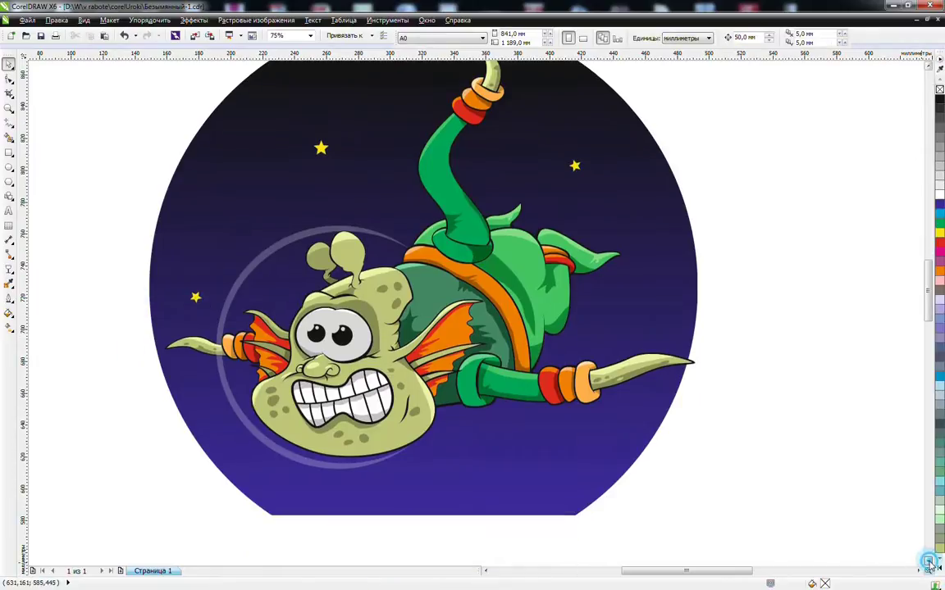
drag(324, 157, 498, 470)
click(499, 469)
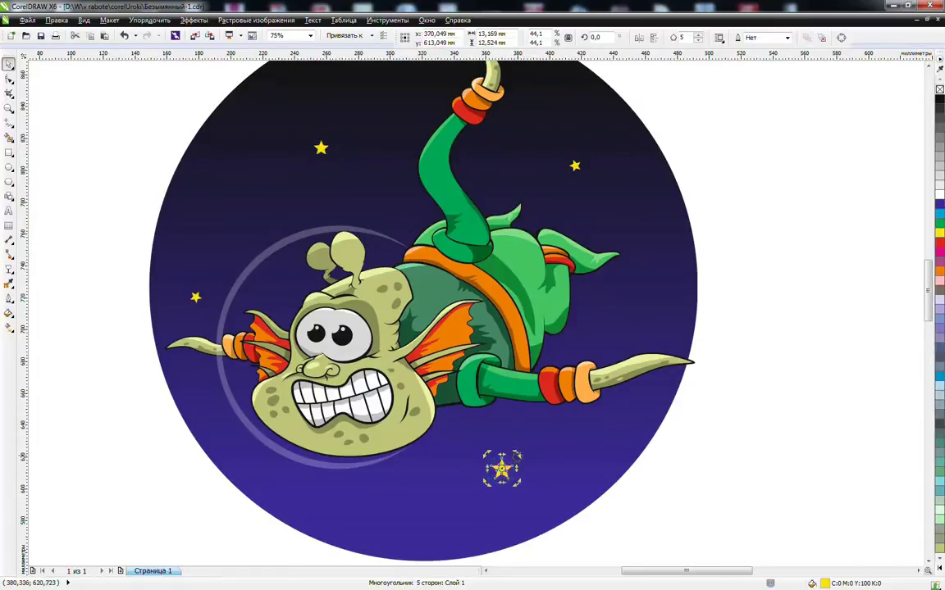
click(939, 194)
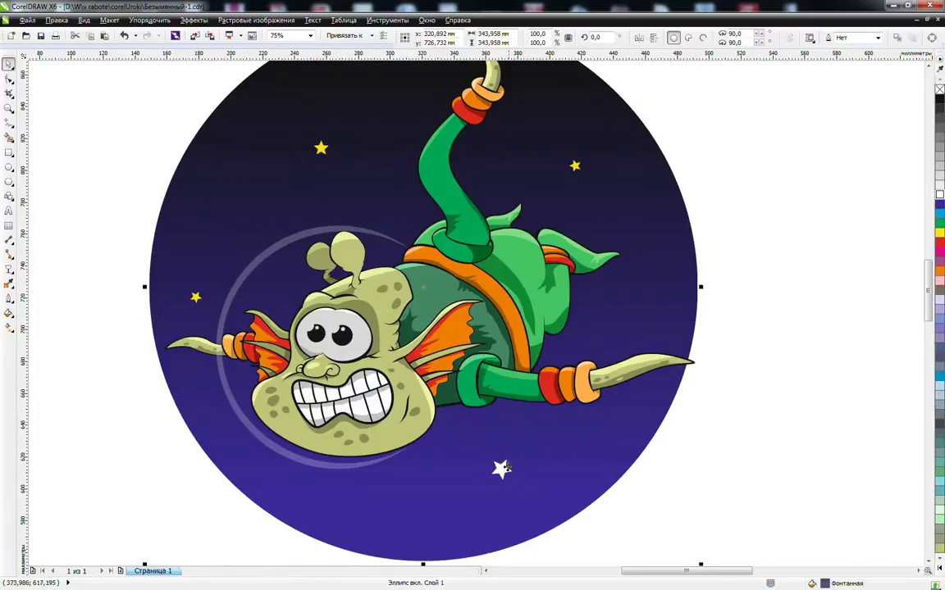
drag(427, 454, 459, 419)
click(449, 428)
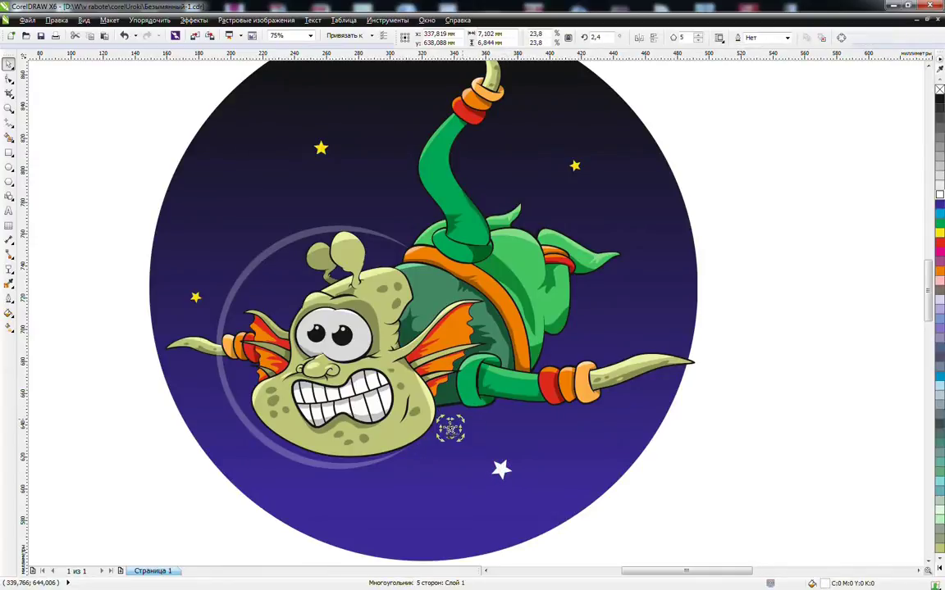
Add a yellow star copy about 13 mm wide under the head and a small dark blue one at the background circle's lower edge
drag(576, 167, 346, 498)
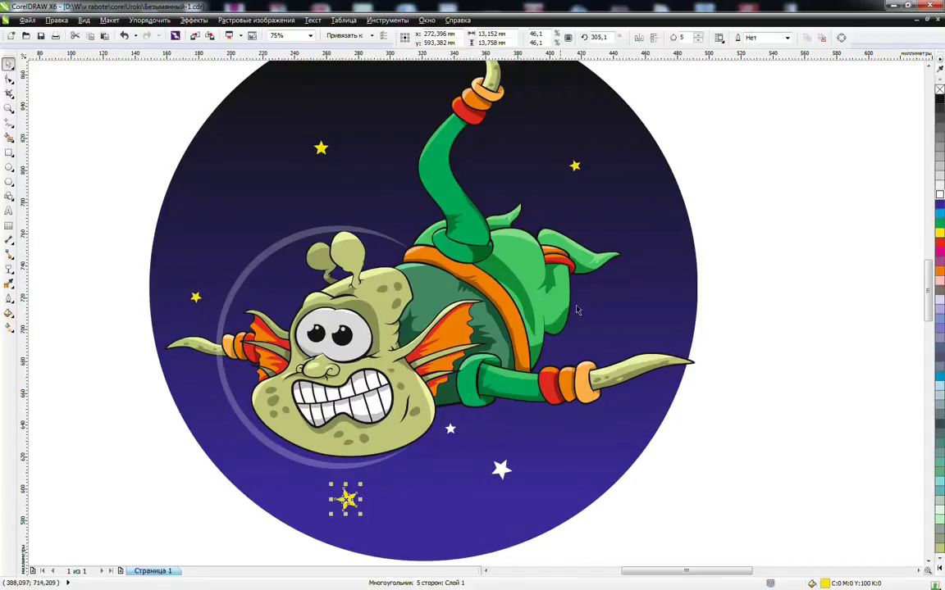
drag(577, 169, 647, 466)
click(741, 368)
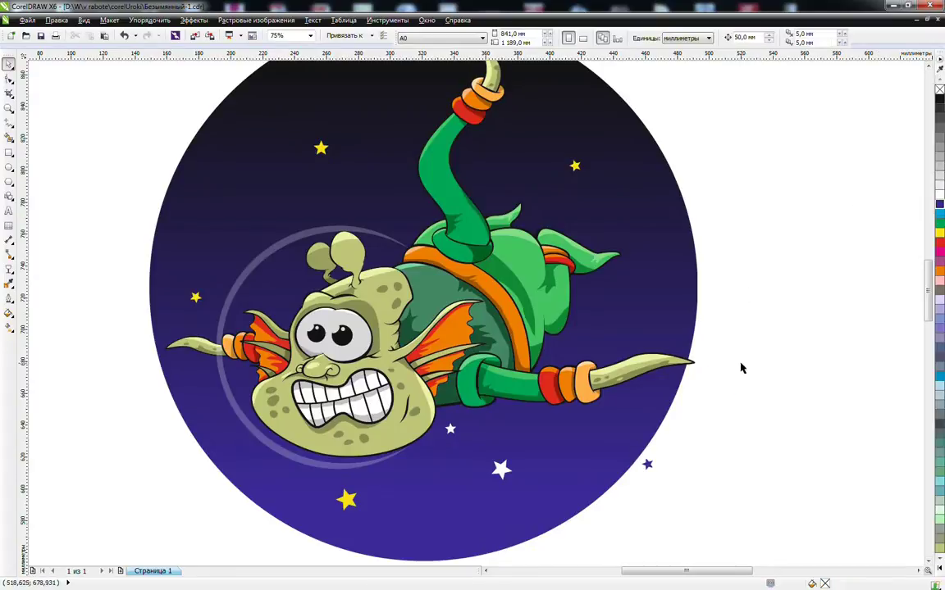
Select the background circle, monster, crescent and stars and group them together
scroll(740, 364, down, 2)
drag(362, 155, 795, 492)
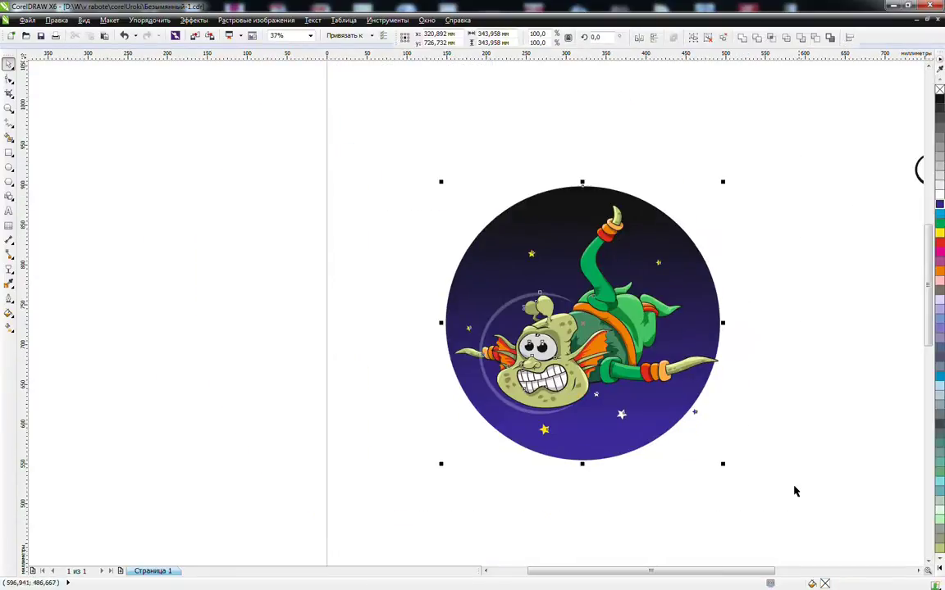
click(704, 39)
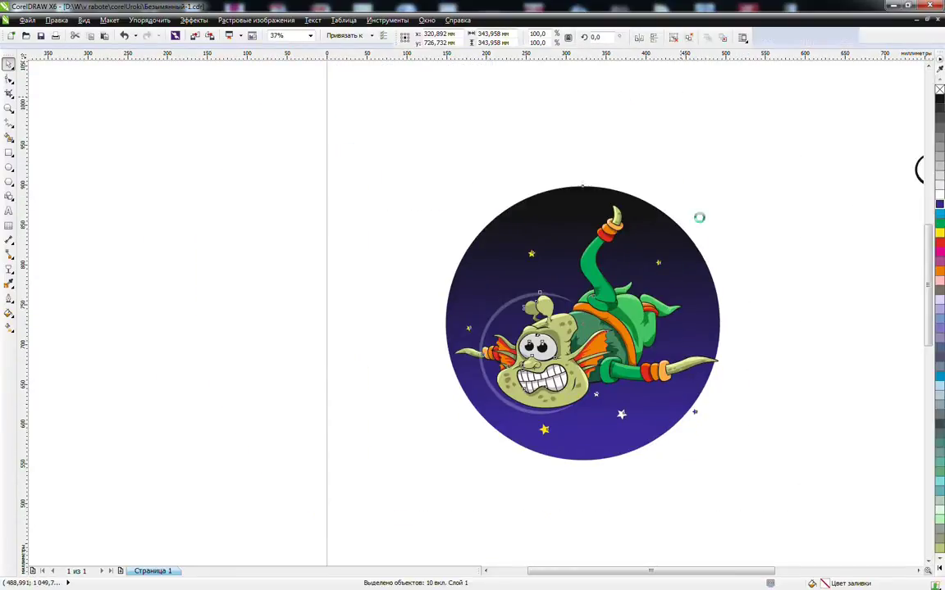
click(10, 109)
click(494, 37)
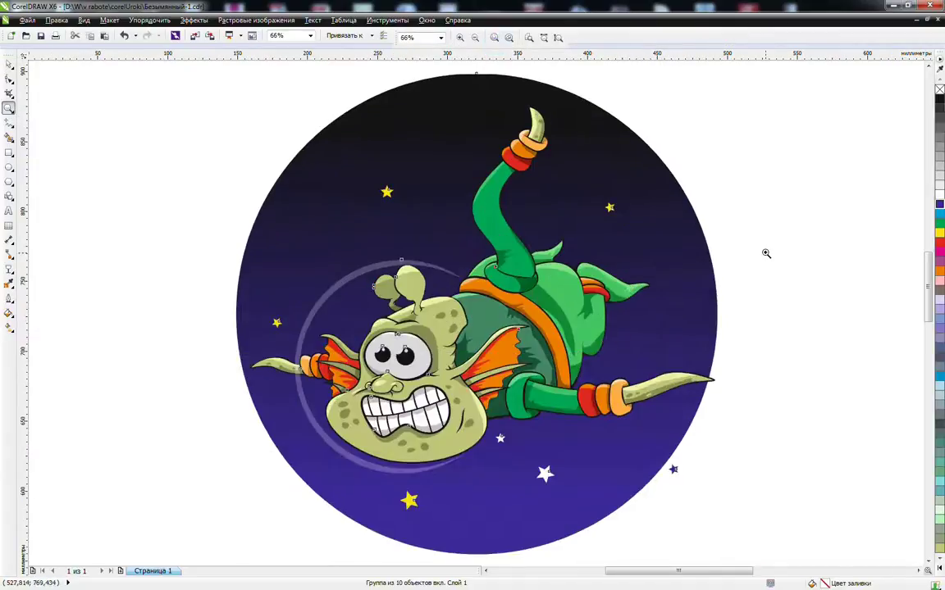